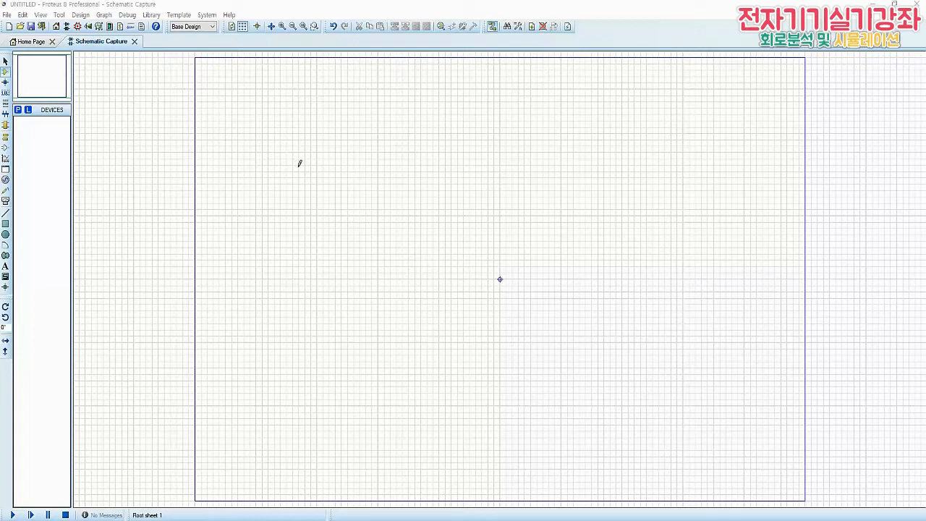
Search the device library for ne555 and add the NE555 timer to the project's device list
click(19, 111)
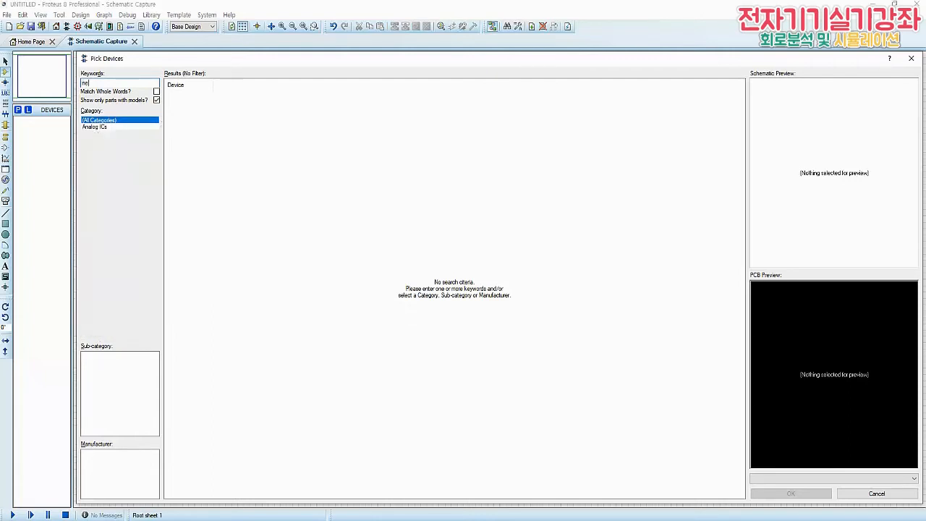
text(555)
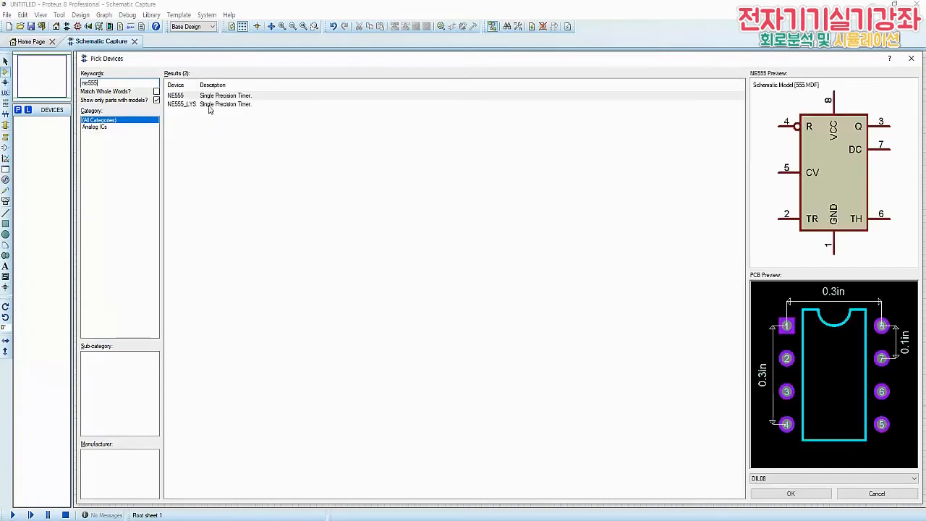
click(222, 96)
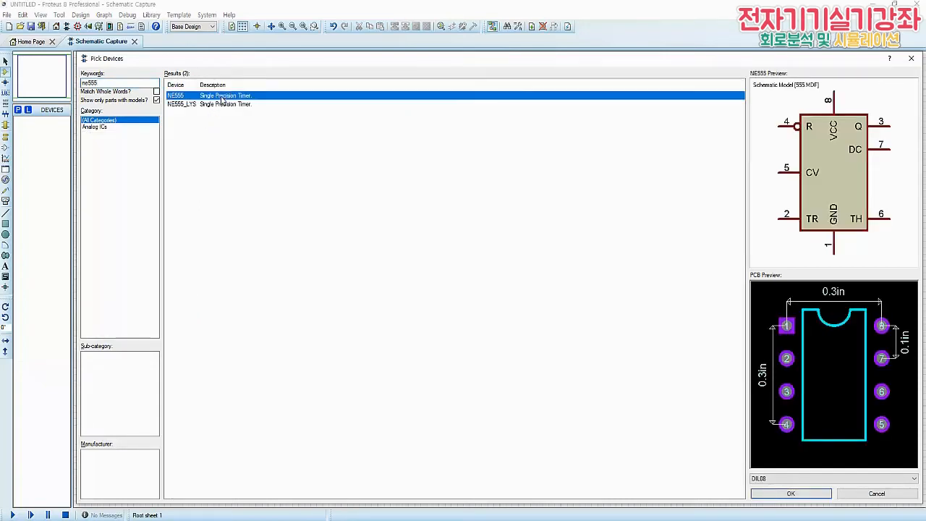
double_click(222, 97)
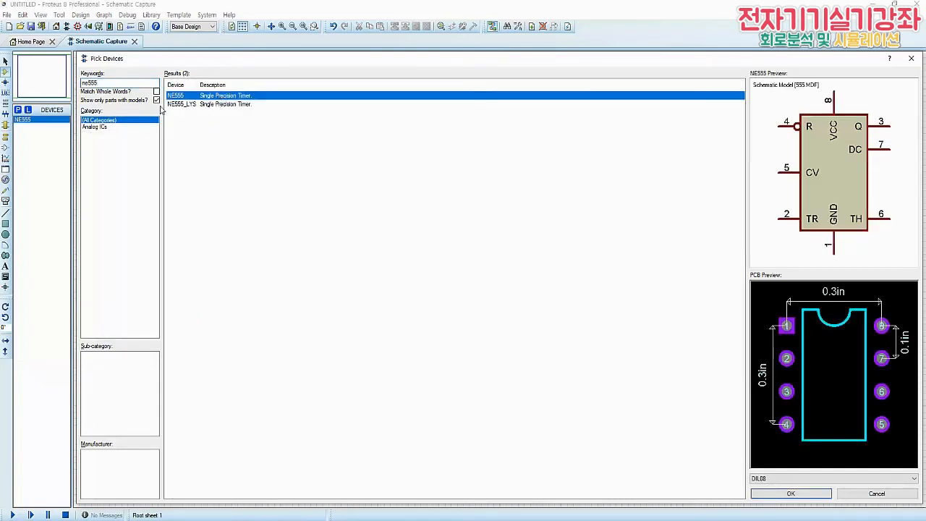
Search the device library for 7404 hex inverters
drag(119, 83, 65, 88)
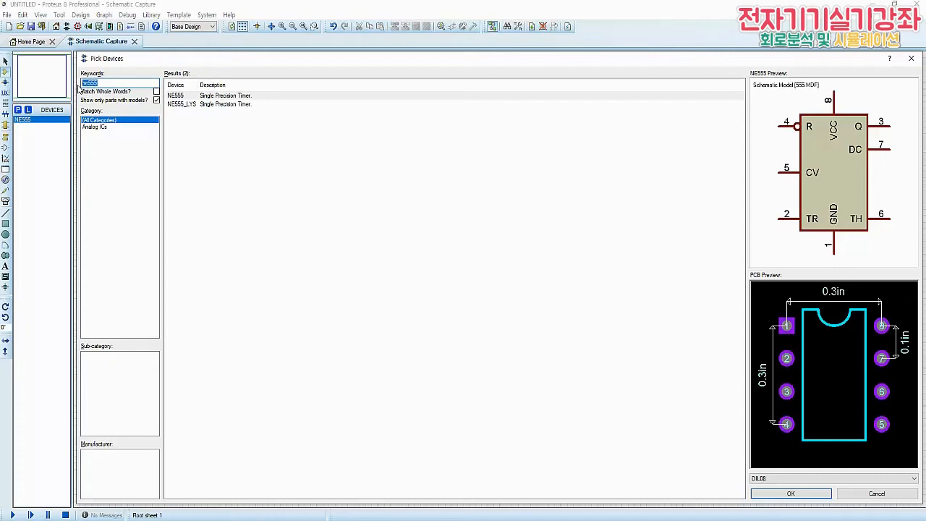
text(740)
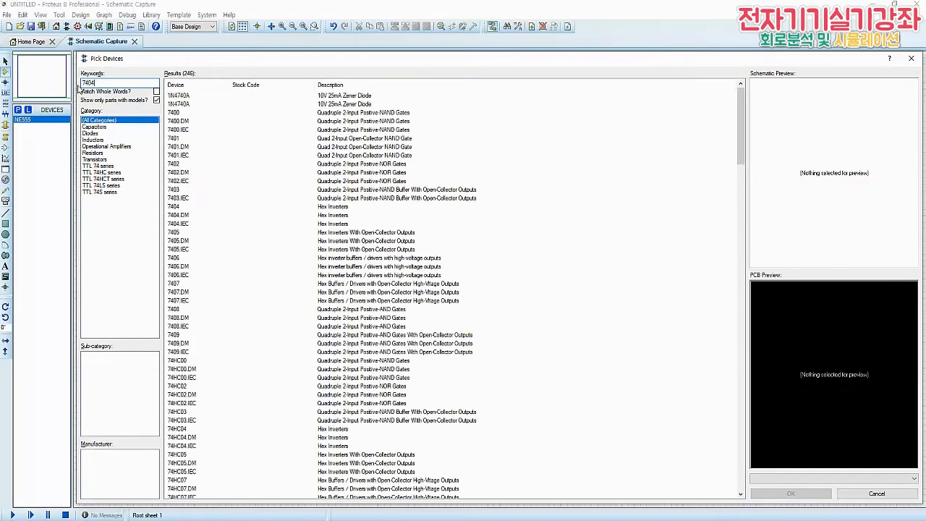
text(4)
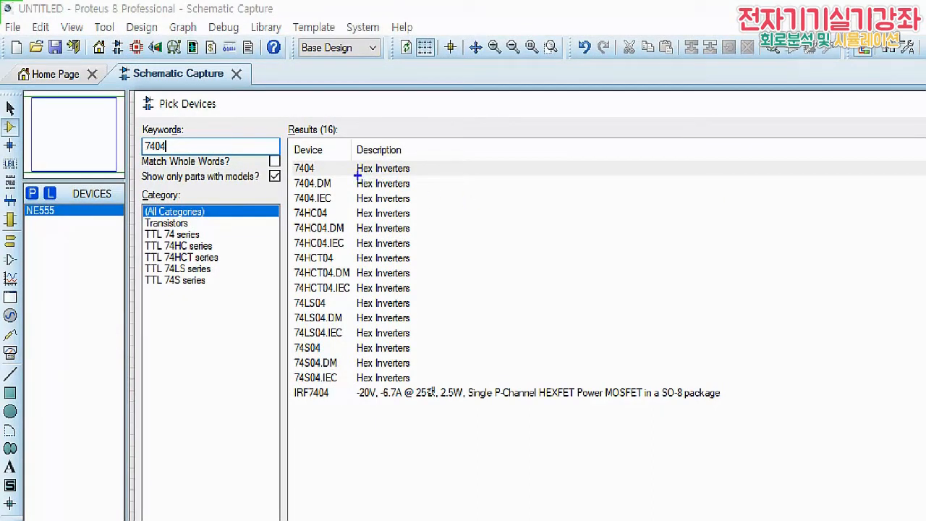
drag(357, 175, 409, 174)
drag(289, 159, 324, 175)
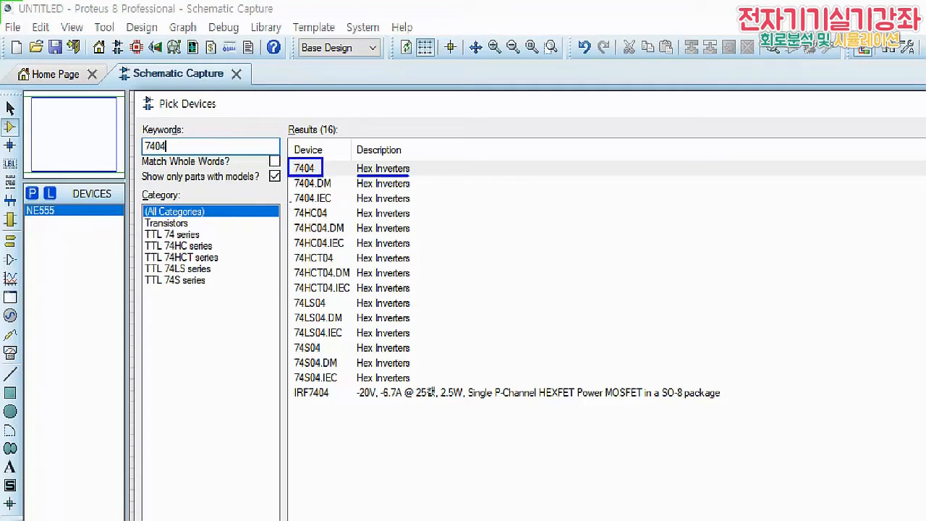
drag(290, 204, 333, 220)
mouse_move(288, 249)
mouse_down()
mouse_move(316, 267)
mouse_move(335, 254)
mouse_move(289, 249)
mouse_up()
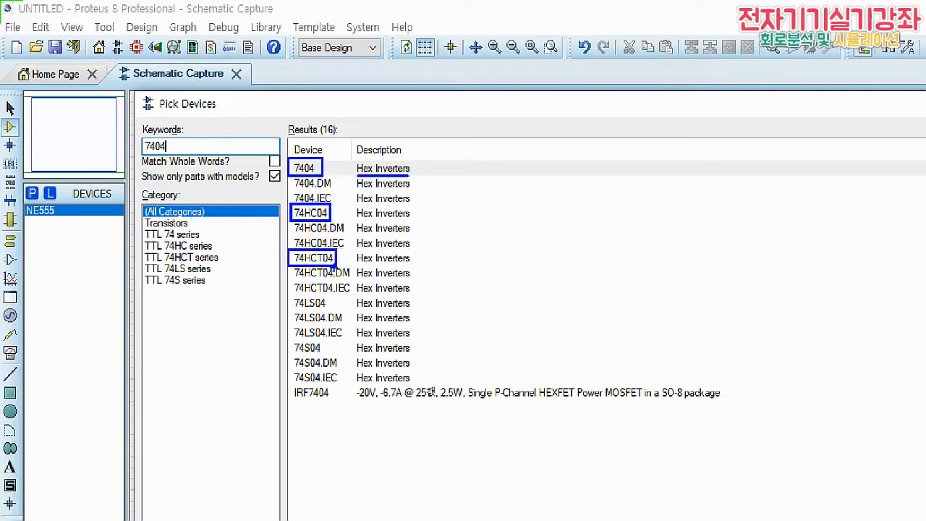
mouse_move(290, 293)
mouse_down()
mouse_move(326, 312)
mouse_move(335, 297)
mouse_move(291, 291)
mouse_up()
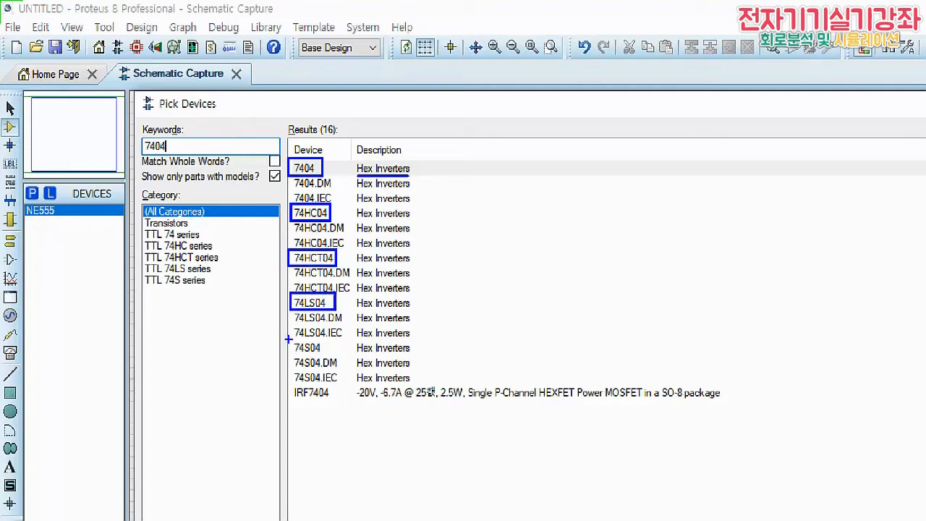
mouse_move(288, 337)
mouse_down()
mouse_move(288, 355)
mouse_move(322, 358)
mouse_move(290, 338)
mouse_move(326, 356)
mouse_up()
drag(137, 229, 228, 289)
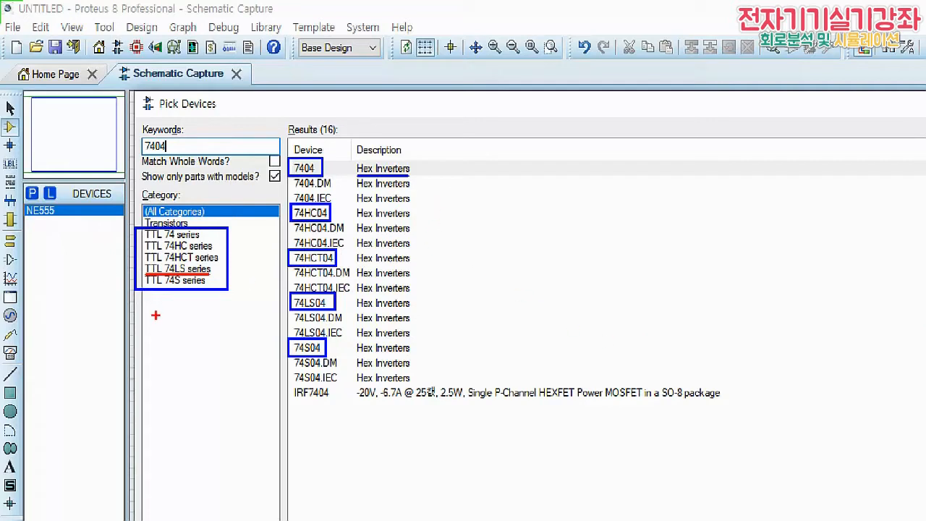
drag(162, 307, 155, 321)
click(171, 309)
click(170, 319)
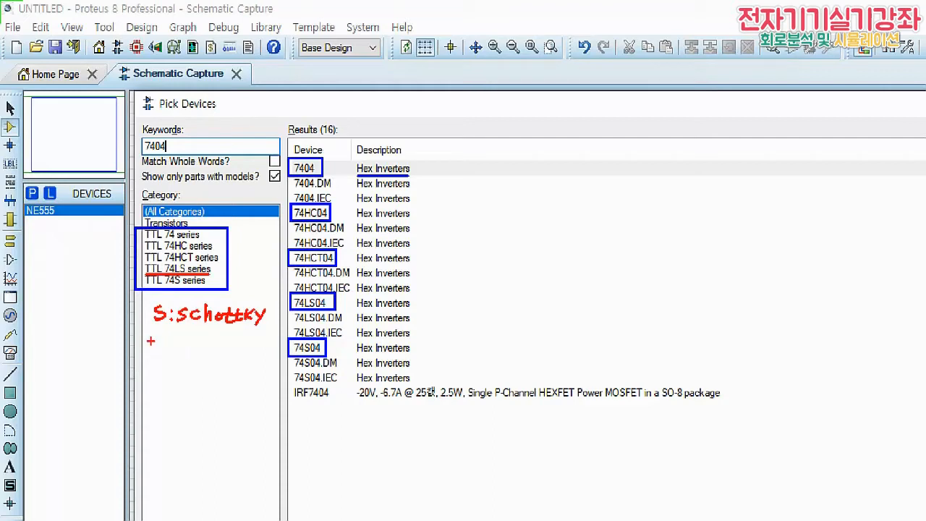
mouse_move(148, 337)
mouse_down()
mouse_move(148, 349)
mouse_move(175, 346)
mouse_up()
drag(186, 334, 192, 347)
mouse_move(200, 340)
mouse_down()
mouse_move(212, 345)
mouse_move(219, 336)
mouse_move(223, 354)
mouse_move(229, 338)
mouse_move(262, 343)
mouse_up()
drag(266, 335, 274, 338)
drag(208, 363, 224, 361)
mouse_move(215, 356)
mouse_down()
mouse_move(215, 370)
mouse_move(184, 389)
mouse_up()
drag(206, 379, 199, 385)
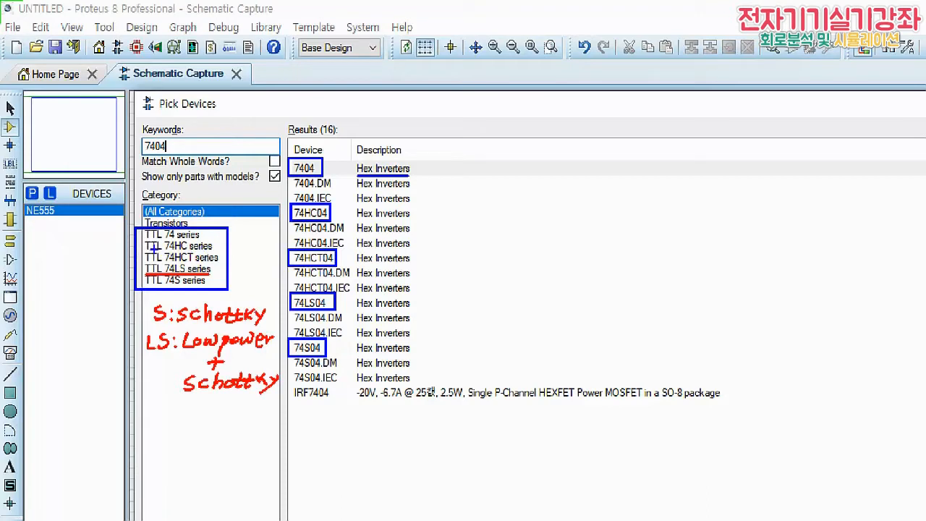
drag(146, 251, 212, 251)
drag(475, 182, 473, 197)
drag(473, 190, 503, 196)
click(515, 186)
click(515, 194)
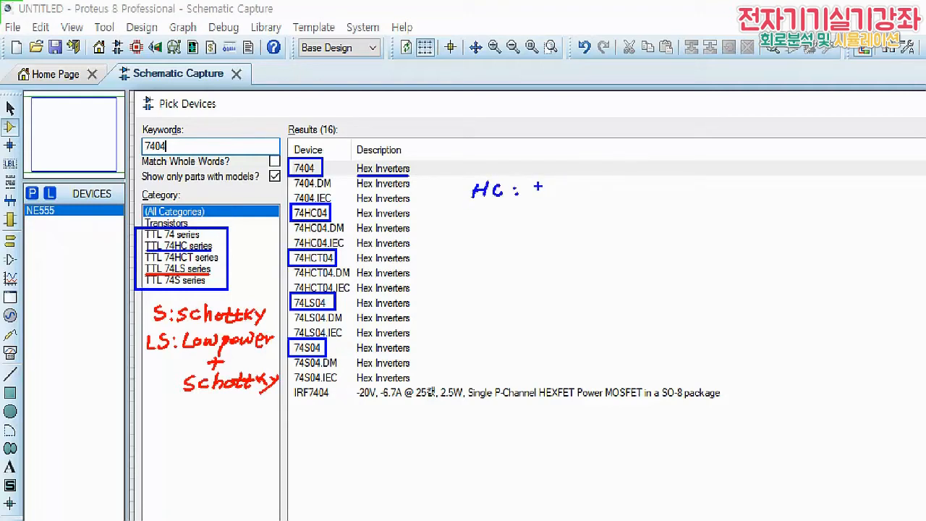
drag(538, 186, 745, 189)
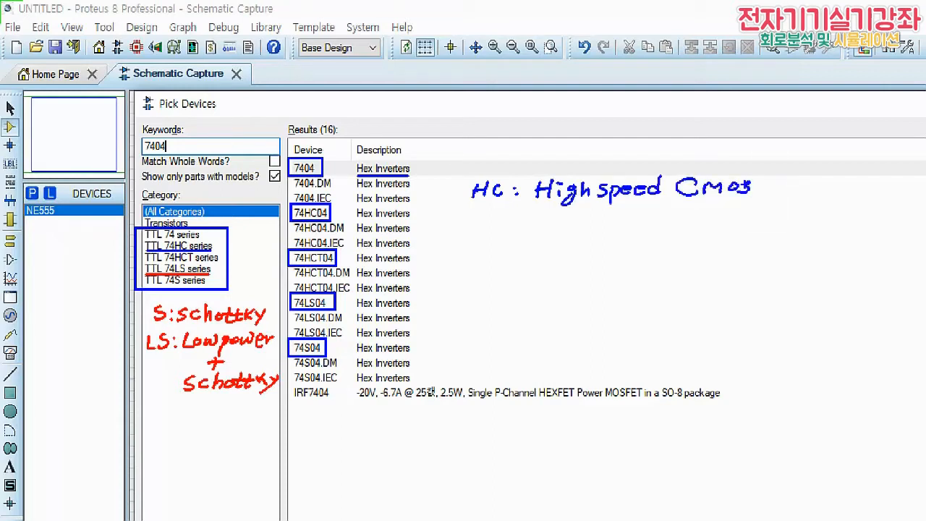
mouse_move(460, 189)
mouse_down()
mouse_move(489, 221)
mouse_move(528, 215)
mouse_up()
click(525, 220)
click(526, 225)
mouse_move(547, 212)
mouse_down()
mouse_move(545, 230)
mouse_move(577, 218)
mouse_move(582, 230)
mouse_move(621, 217)
mouse_move(626, 233)
mouse_move(663, 217)
mouse_move(748, 217)
mouse_up()
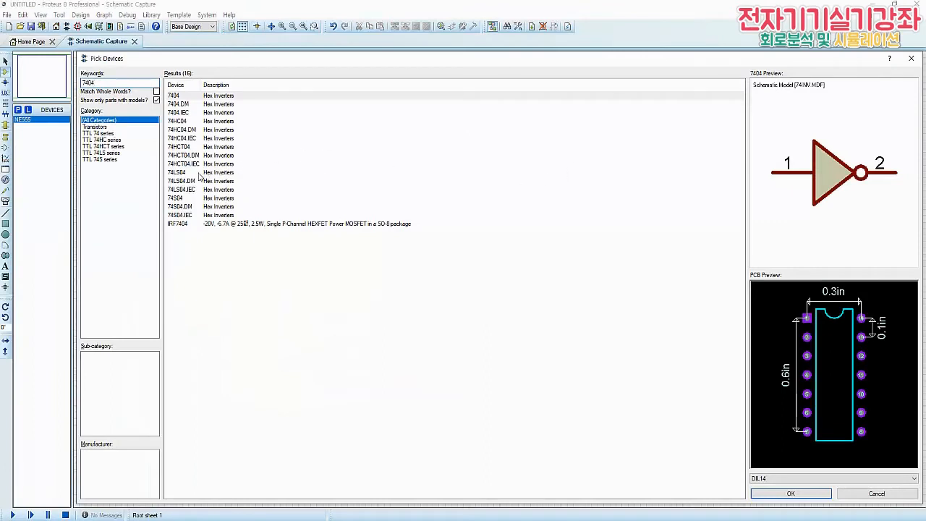
Add the 74LS04 hex inverter to the device list, and find 7474 parts to add the 74LS74 D-type flip-flop
click(179, 174)
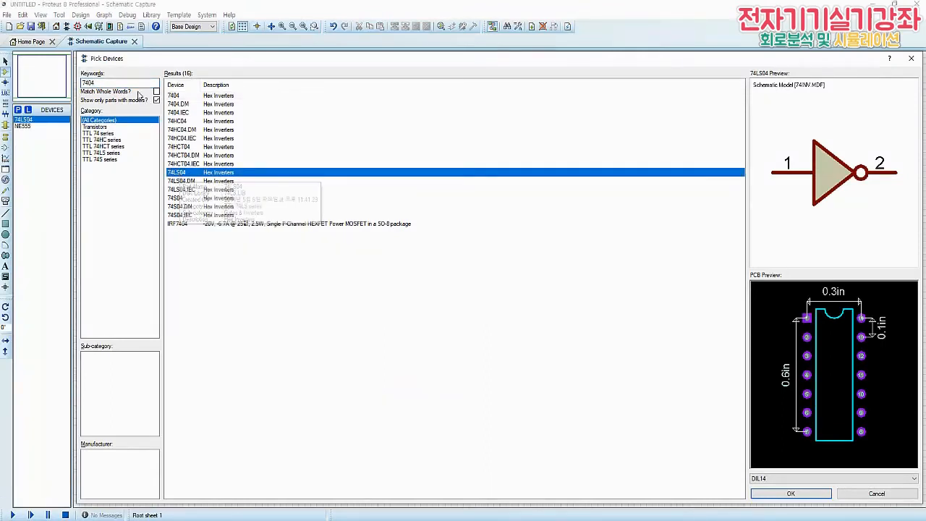
double_click(179, 175)
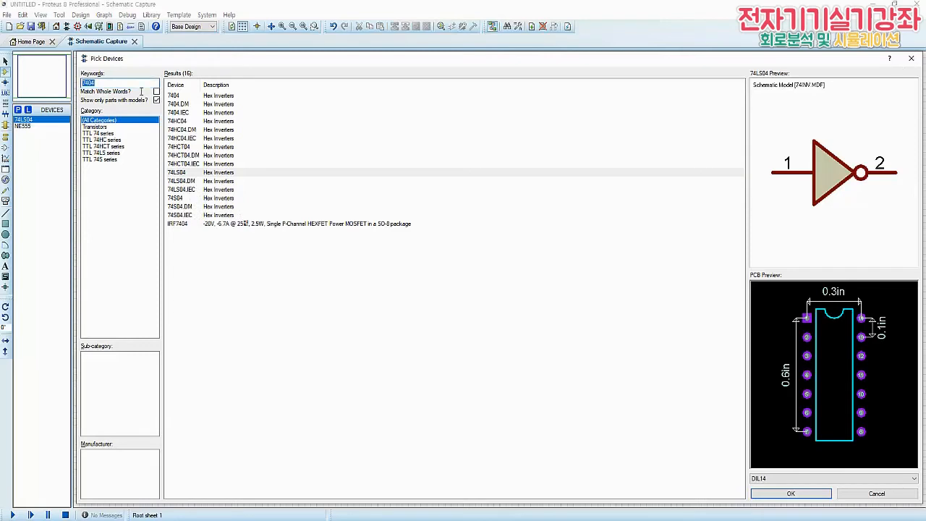
text(7)
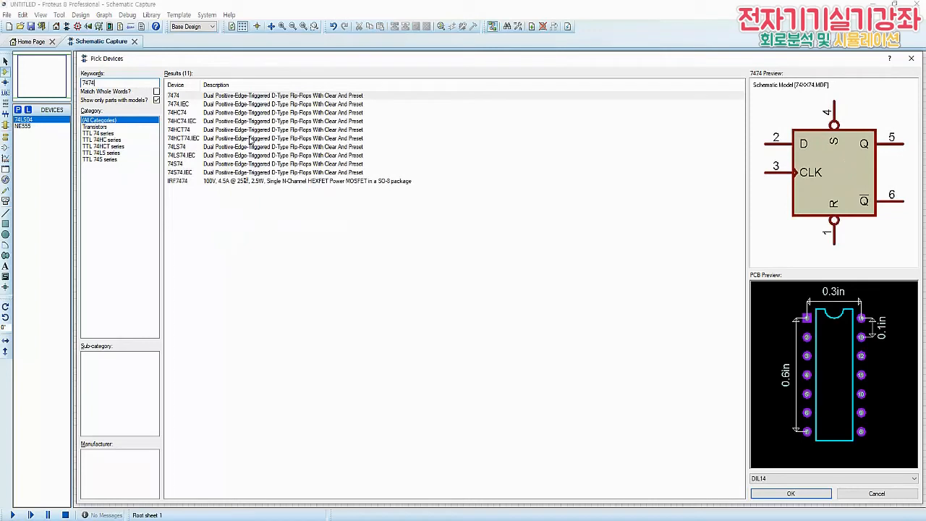
click(184, 148)
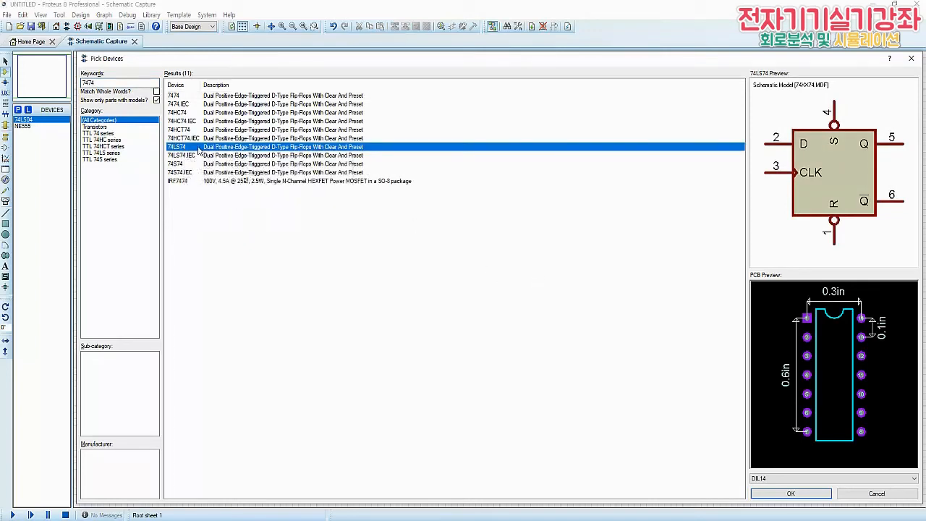
double_click(198, 151)
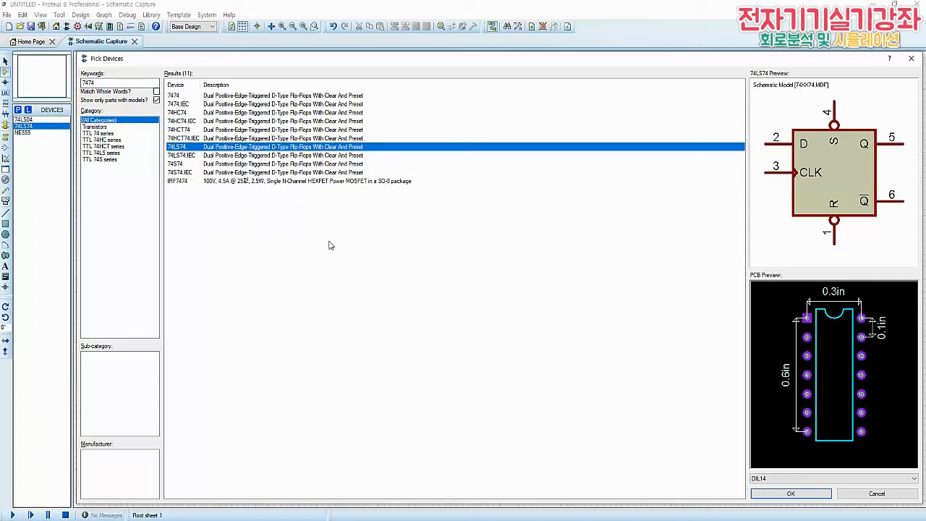
Search the device library for 7486 and add the 74LS86 exclusive-OR gate to the device list
drag(110, 83, 73, 88)
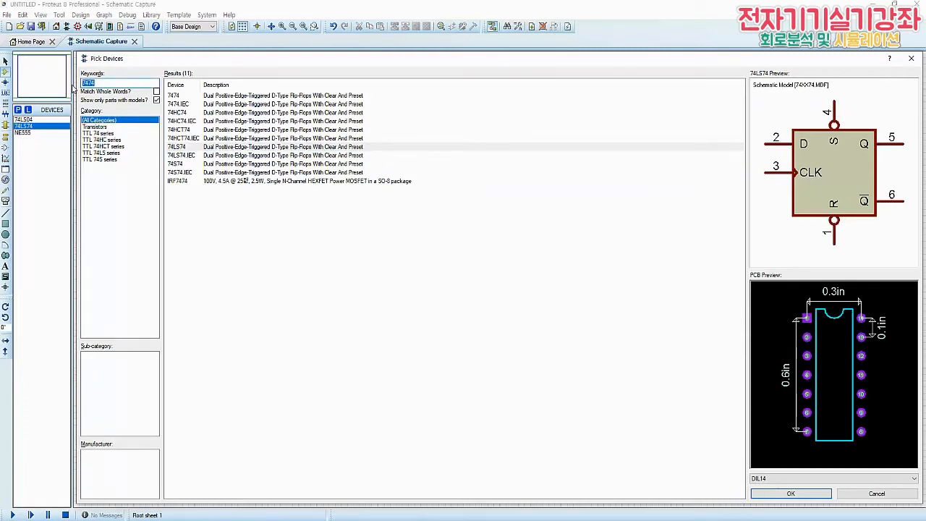
text(7486)
click(195, 131)
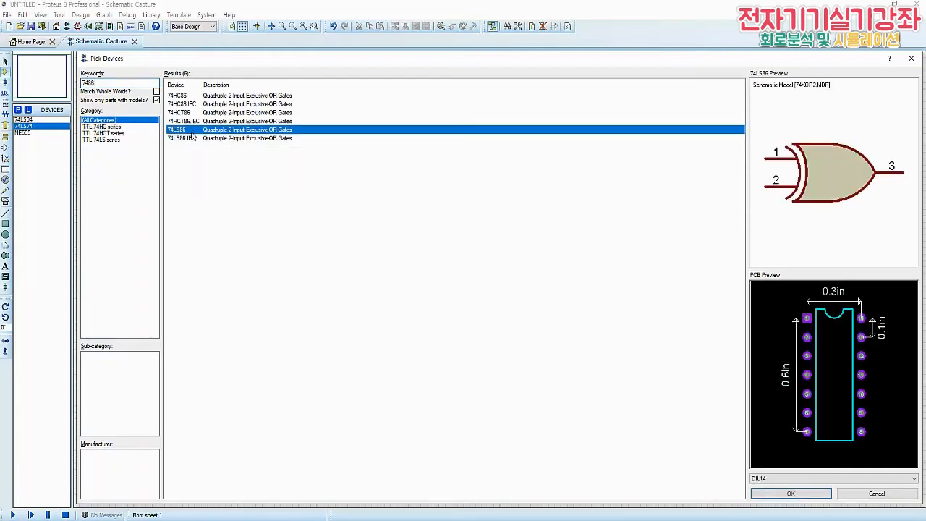
double_click(196, 131)
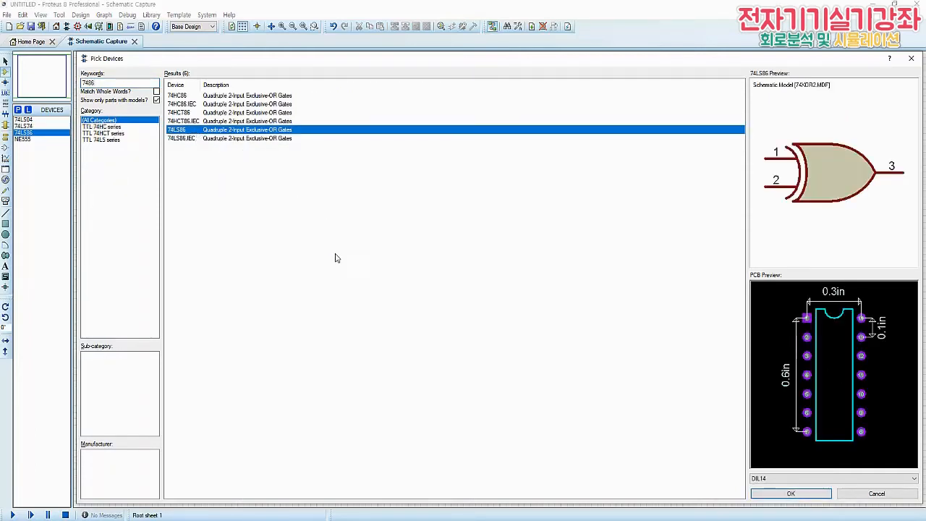
Search the device library for 7400 and add the 74LS00 NAND gate to the device list
double_click(106, 84)
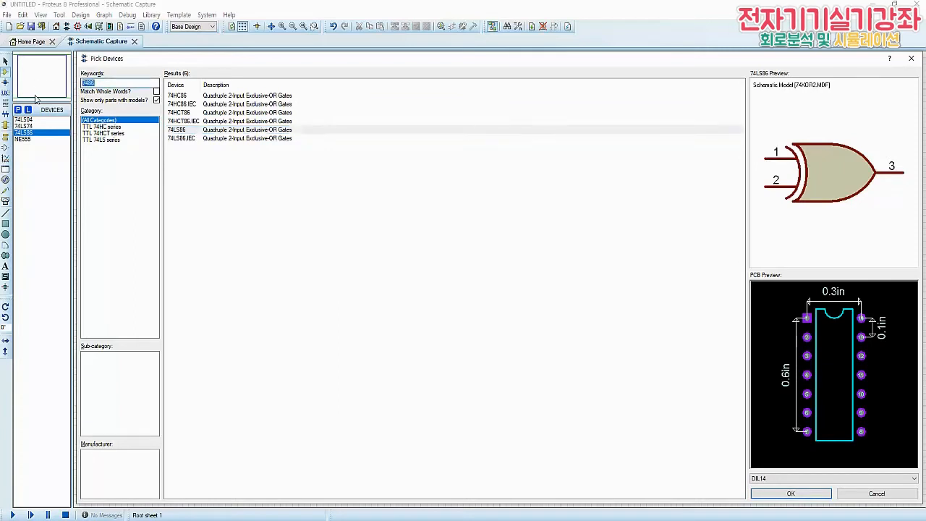
text(74)
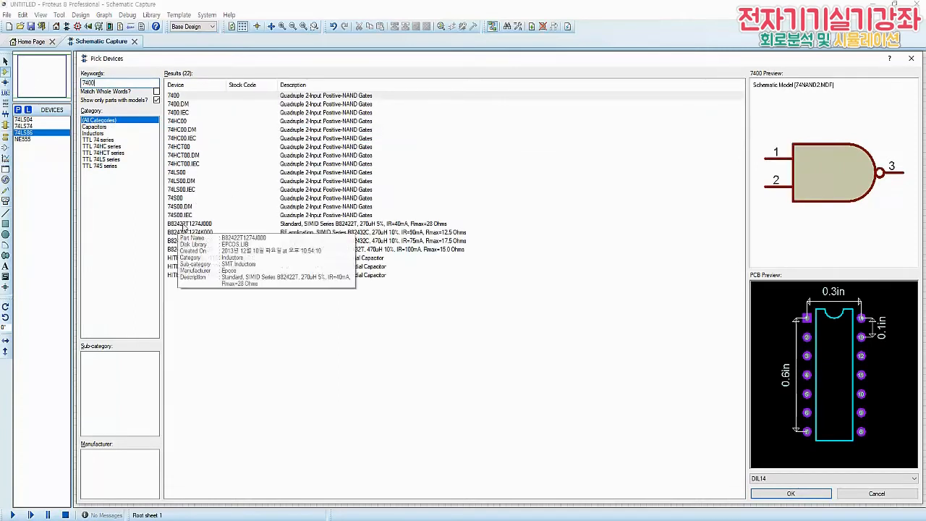
click(186, 173)
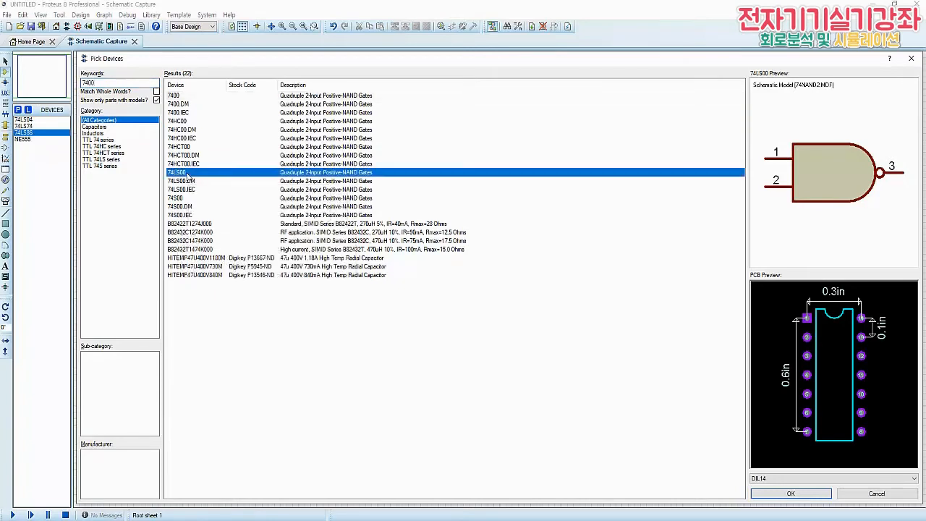
double_click(187, 177)
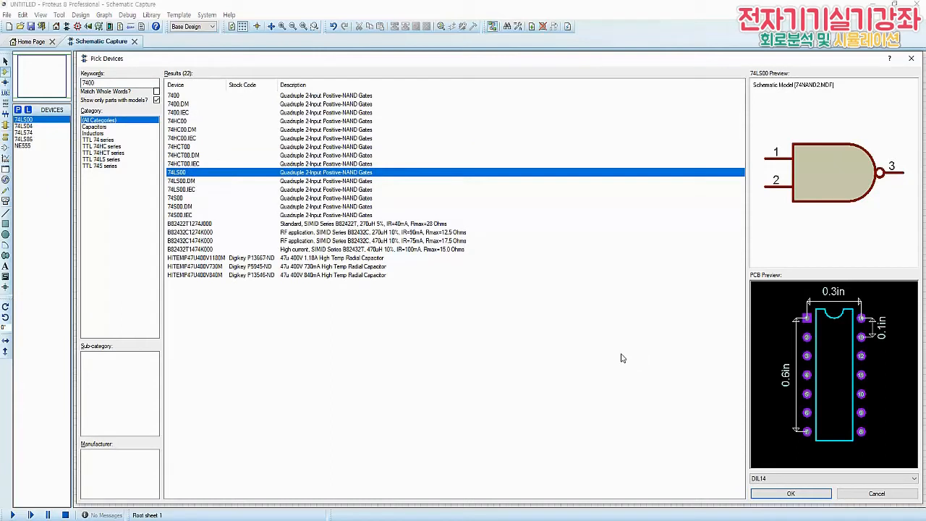
Search the device library for res and add the RES resistor to the device list
drag(115, 84, 57, 86)
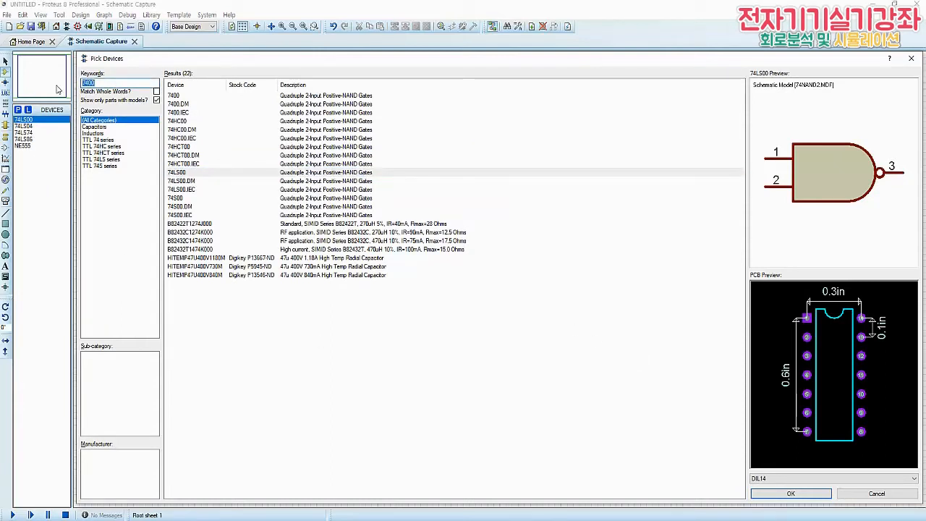
text(res)
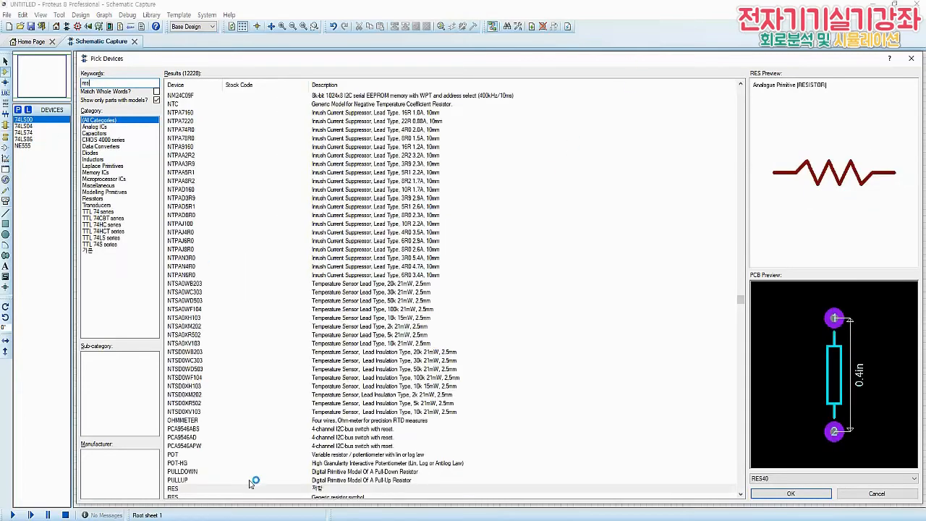
double_click(202, 488)
Search the device library for led and add the animated LED-RED and LED-GREEN models to the device list
text(led)
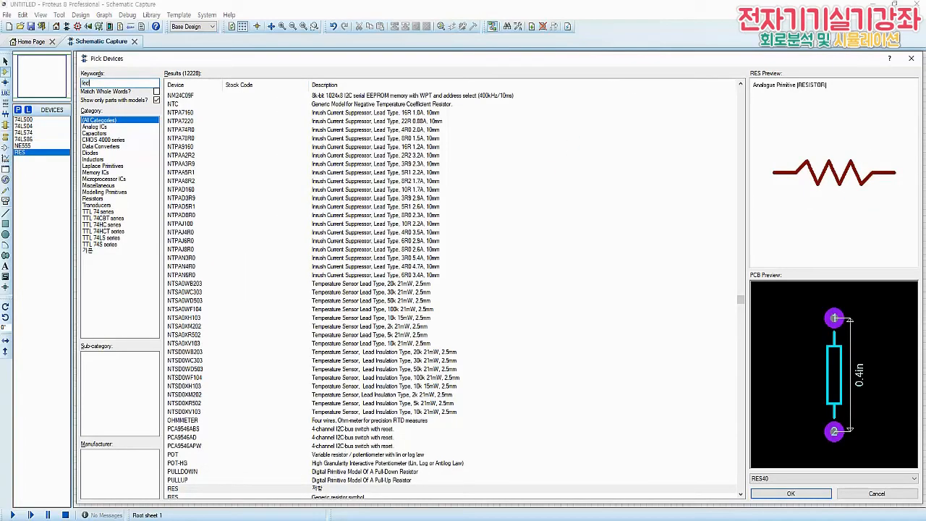
scroll(319, 313, down, 1)
scroll(319, 313, down, 2)
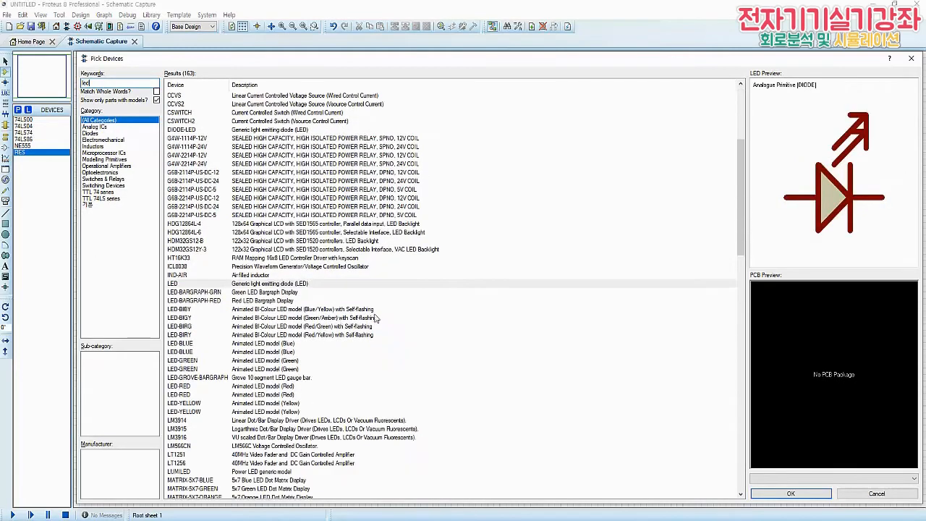
click(185, 387)
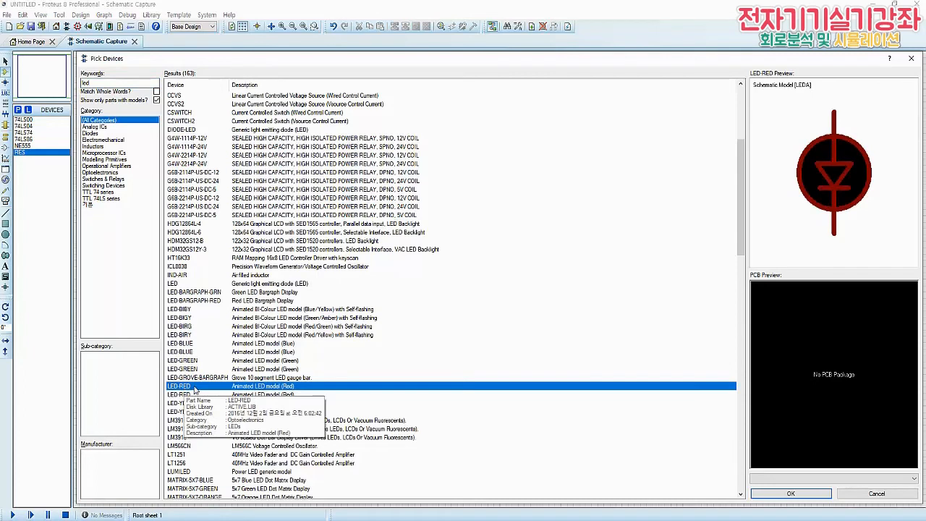
double_click(194, 389)
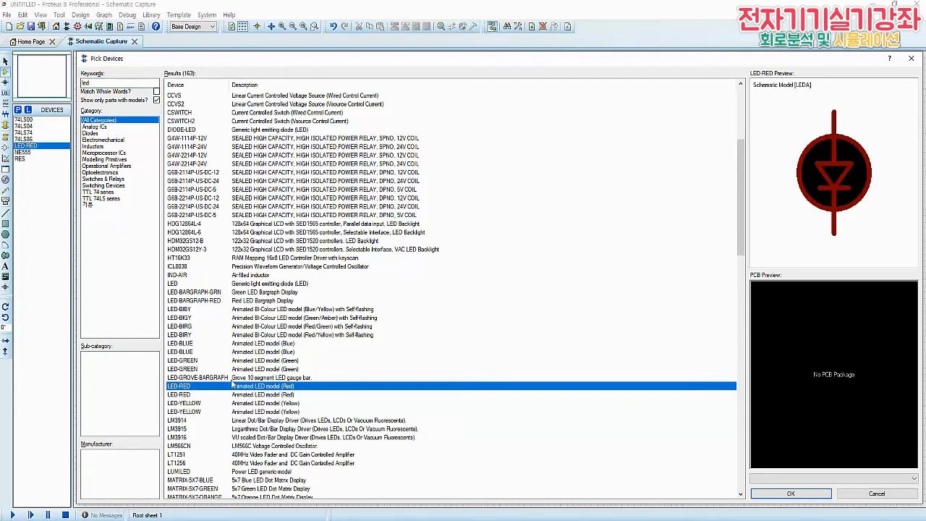
click(201, 362)
double_click(201, 366)
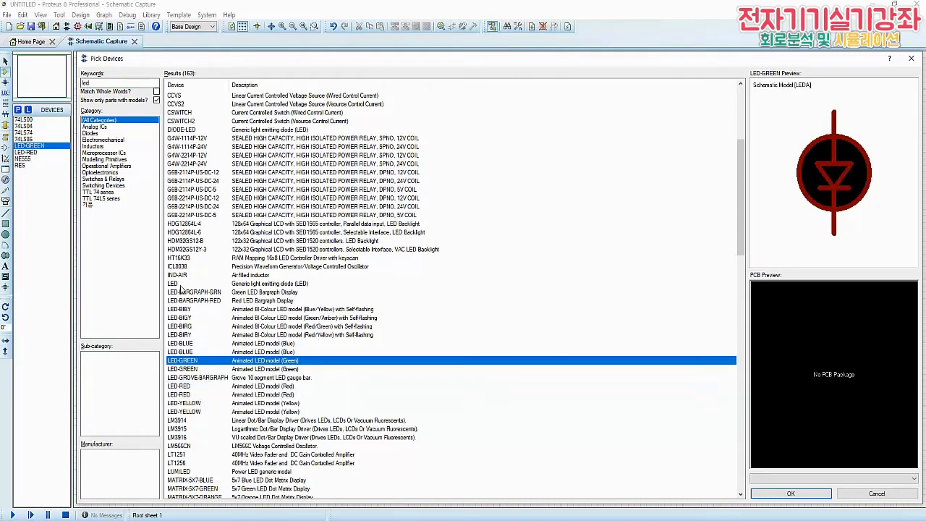
Search the device library for cap and add the CAP capacitor and the CAP-ELEC electrolytic capacitor to the device list
click(105, 83)
double_click(104, 84)
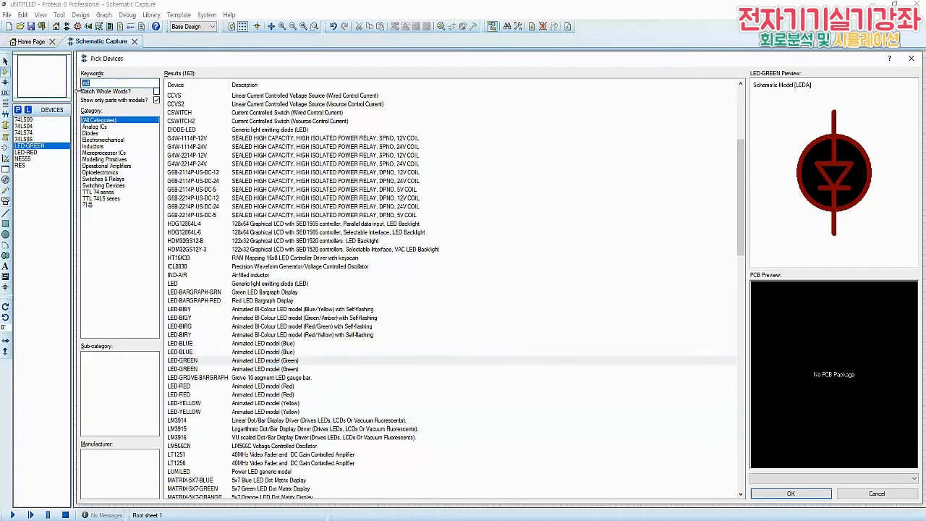
text(cap)
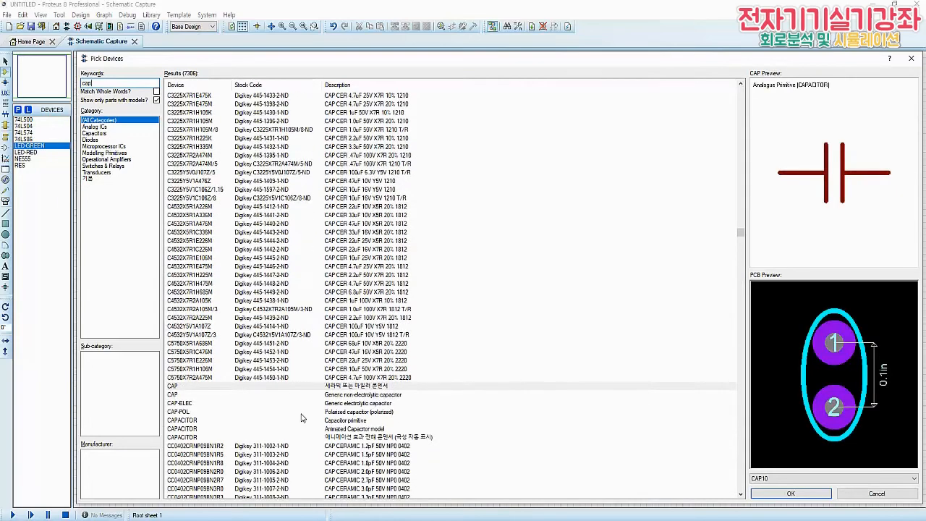
click(213, 389)
double_click(213, 388)
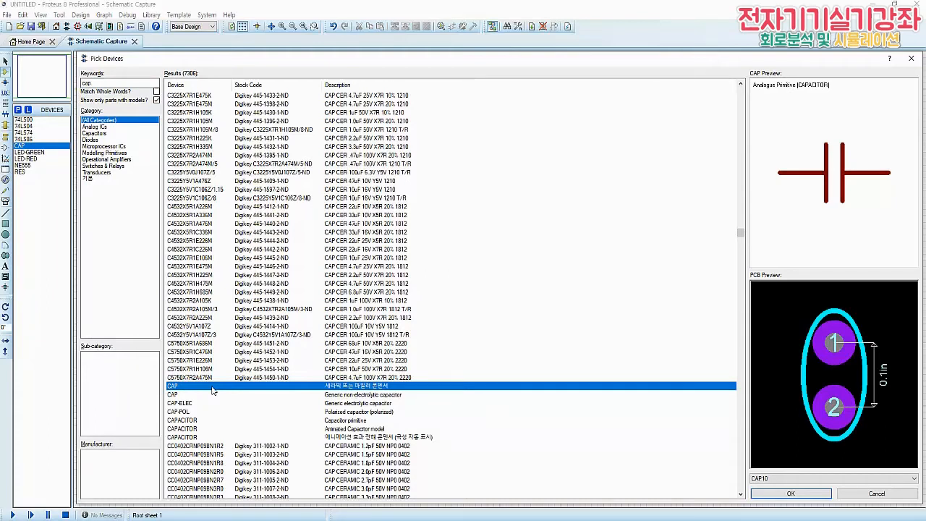
click(195, 404)
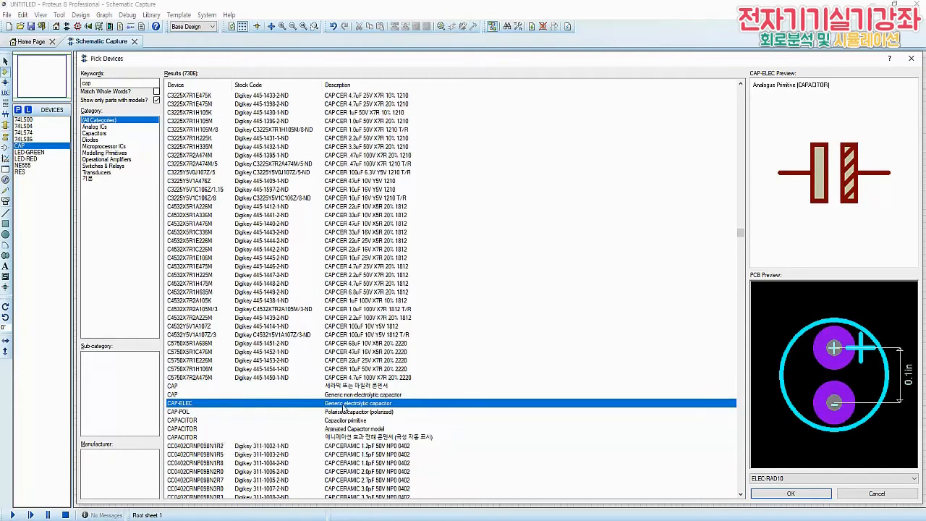
double_click(252, 406)
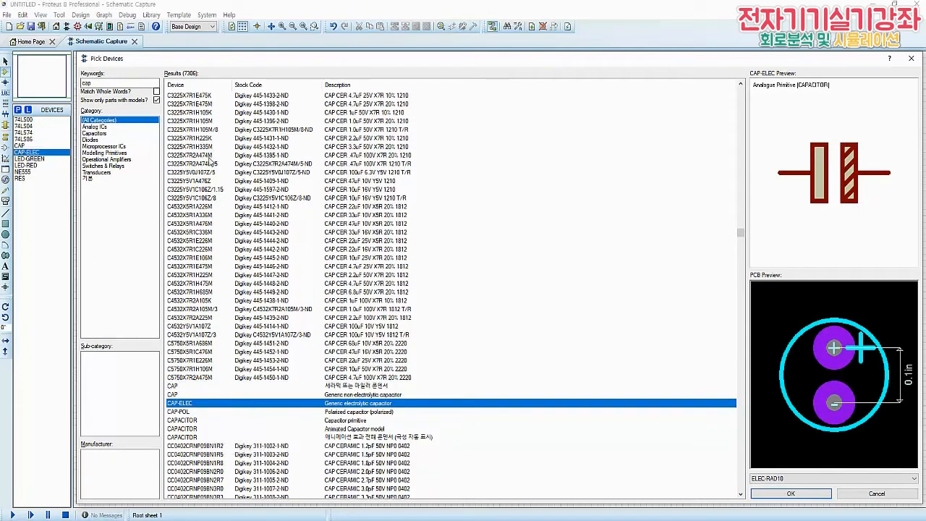
Search the device library for butt, add the BUTTON push button to the device list, and close the device picker
click(107, 84)
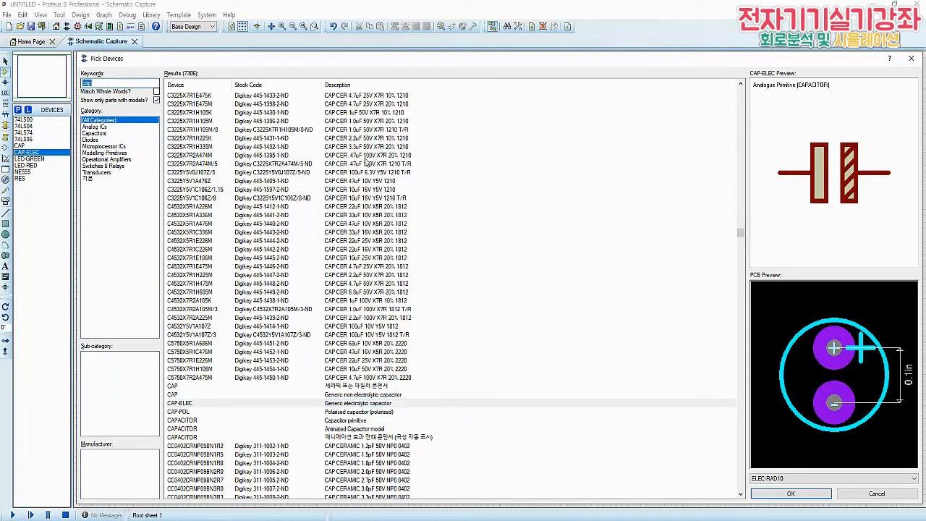
text(butt)
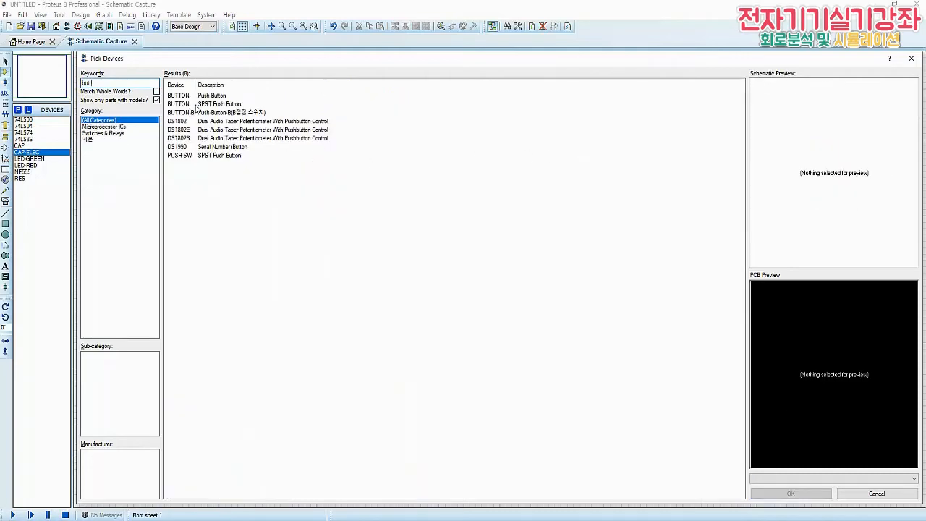
click(213, 96)
double_click(213, 97)
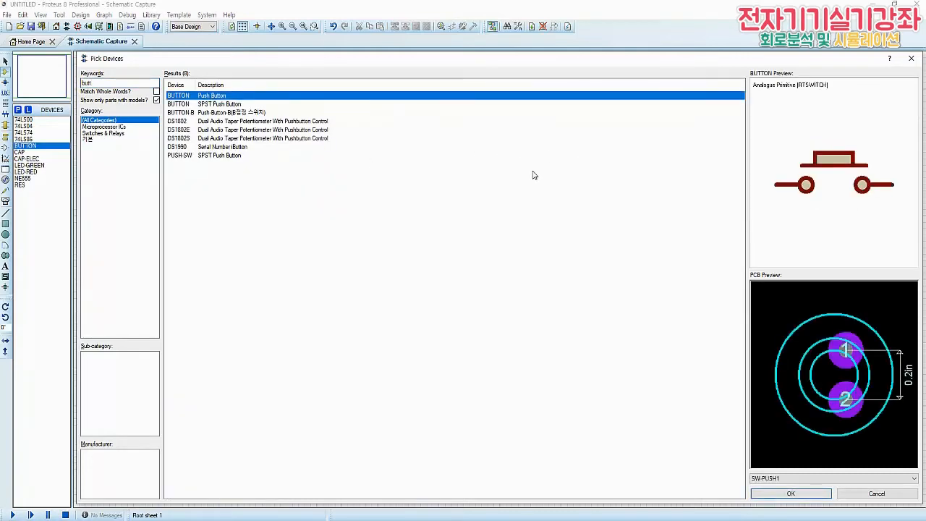
click(815, 497)
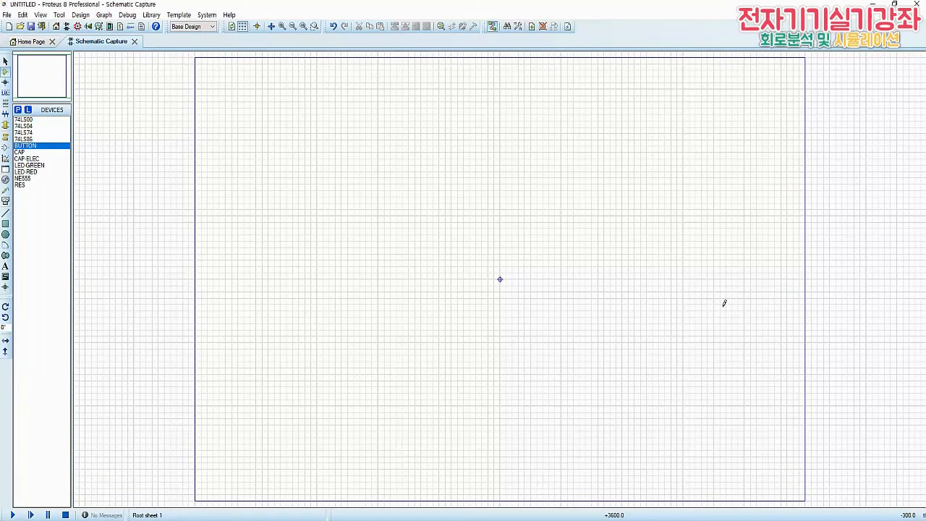
Place an NE555 in the left half of the sheet and decompose it into its separate pins and body
click(26, 179)
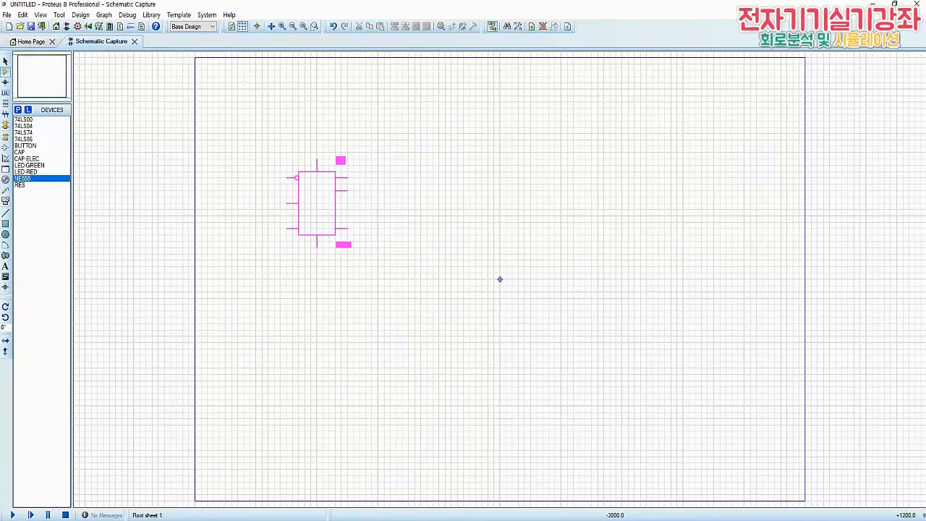
click(298, 234)
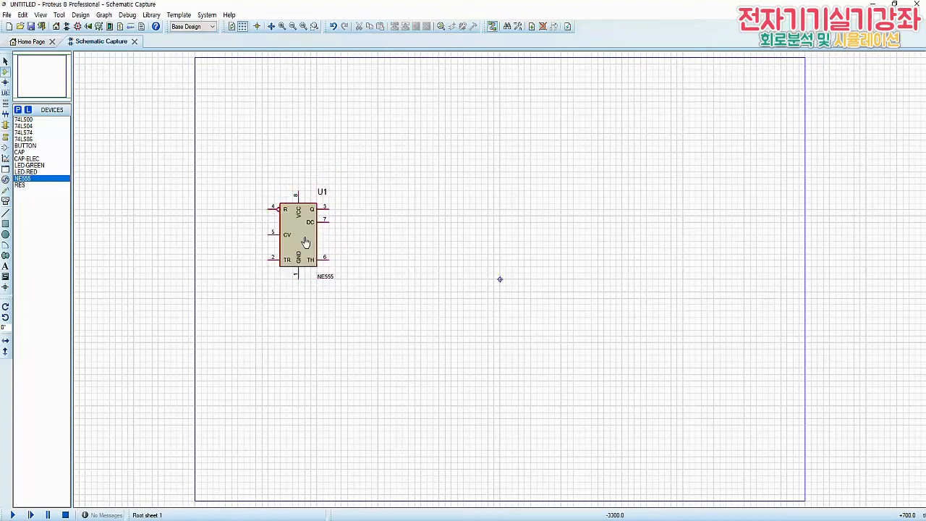
scroll(300, 253, up, 2)
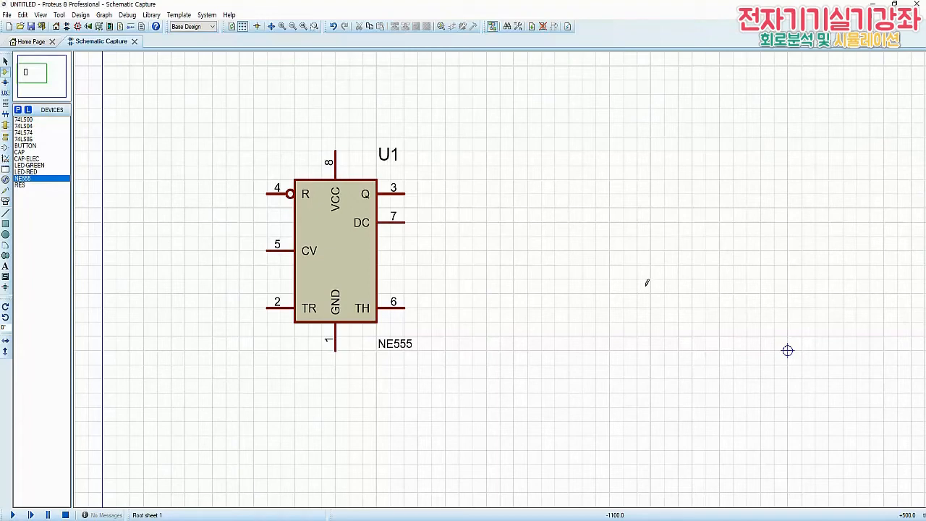
drag(226, 108, 443, 381)
right_click(354, 252)
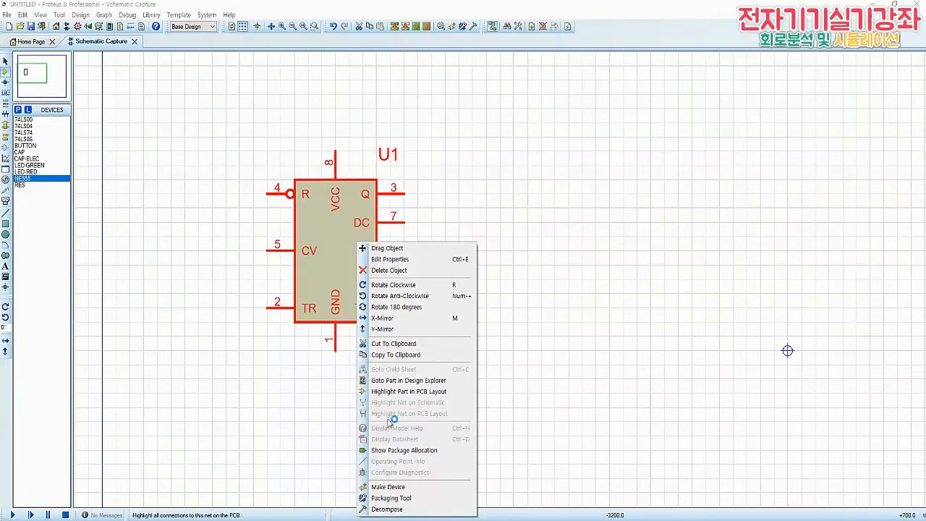
click(405, 509)
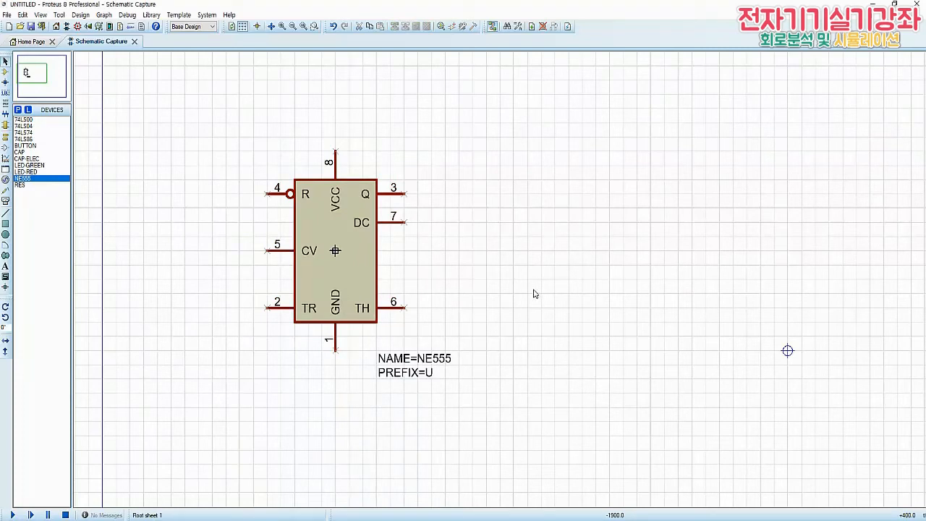
Shift pin 8 (VCC) slightly right along the NE555's top edge and move pin 4 (R), rotated upright, beside it on the left
click(339, 164)
mouse_move(339, 164)
mouse_down()
mouse_move(352, 150)
mouse_move(355, 163)
mouse_up()
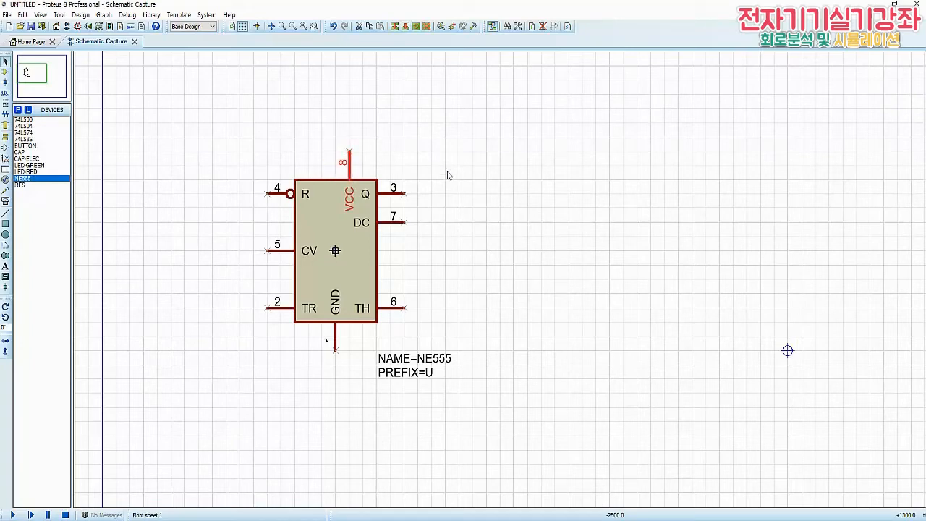
click(291, 206)
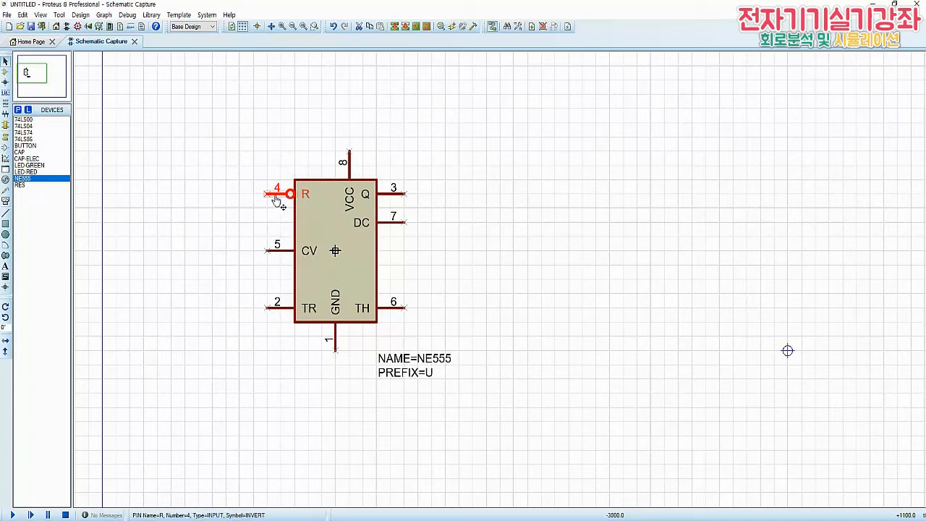
drag(277, 196, 306, 180)
key(KP_Subtract)
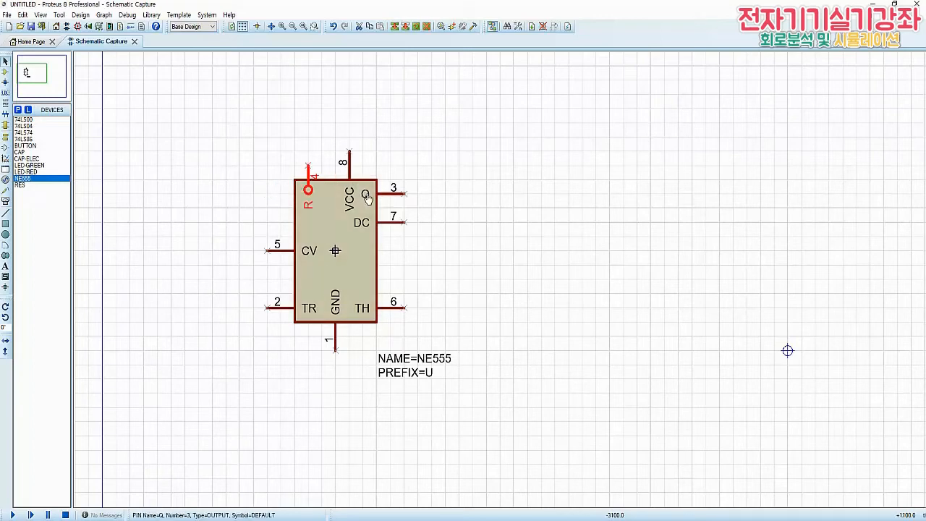
drag(308, 171, 322, 175)
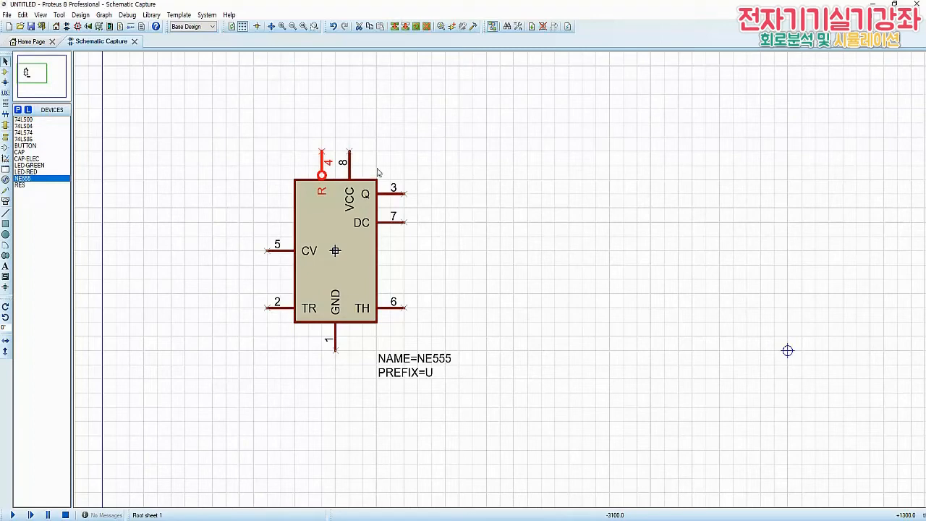
Move pin 7 (DC) to the upper part of the body's left edge and shift pin 1 (GND) slightly right along the bottom edge
drag(386, 224, 276, 200)
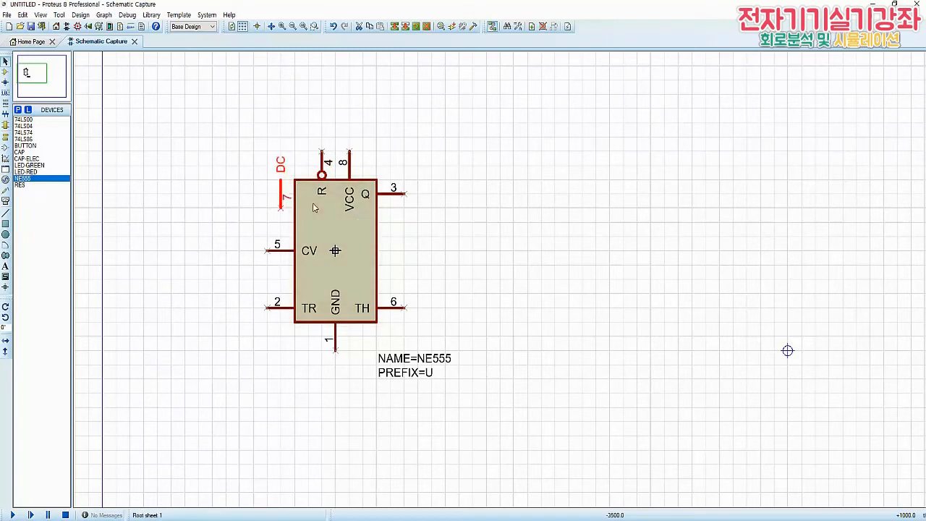
click(536, 220)
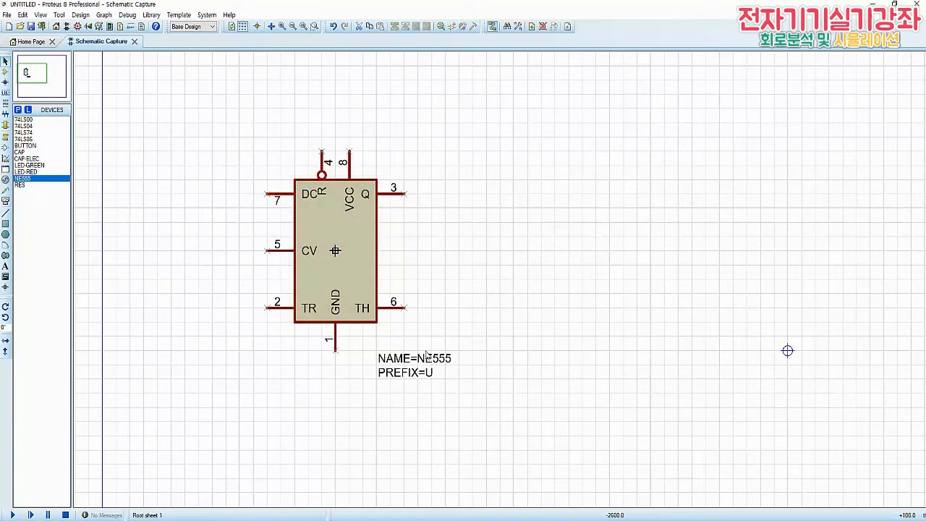
click(340, 340)
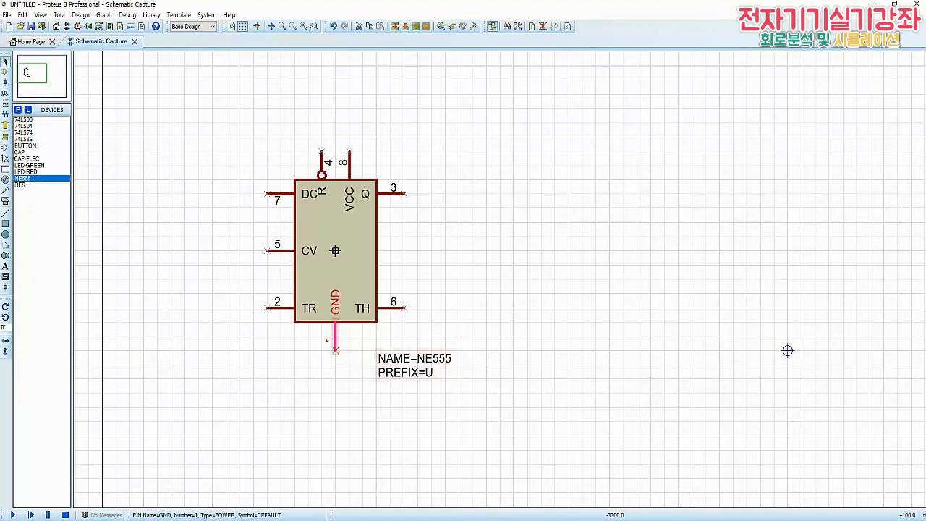
drag(340, 340, 355, 340)
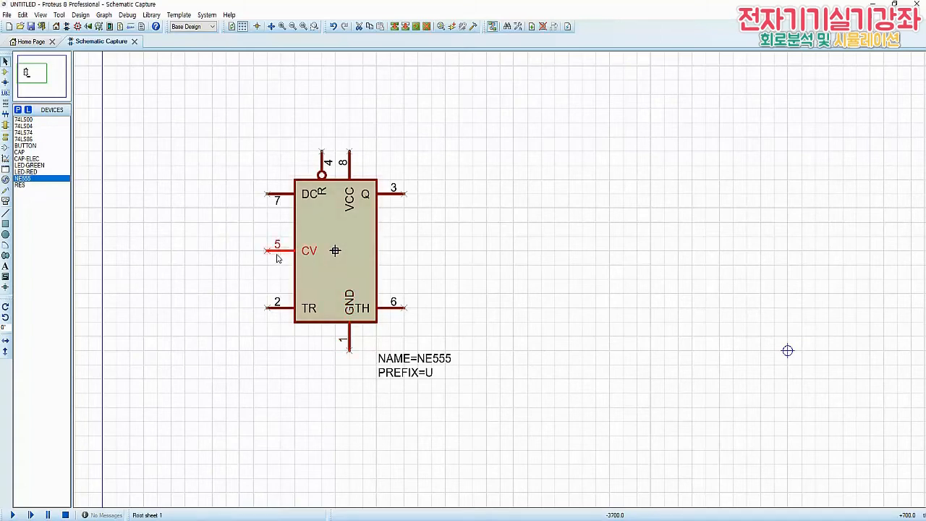
Move pin 5 (CV) to the body's bottom edge left of pin 1, rotated to point downward
drag(281, 259, 308, 332)
key(KP_Add)
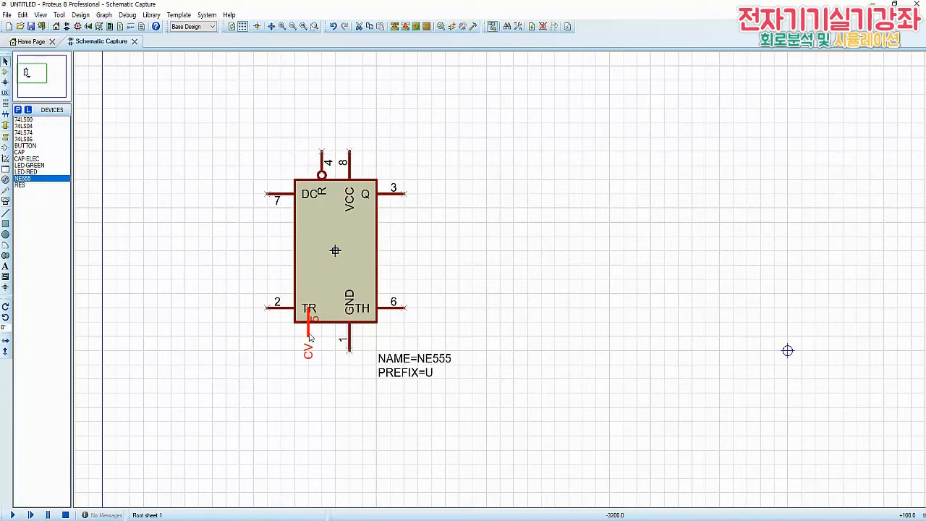
key(KP_Subtract)
key(KP_Subtract)
click(461, 329)
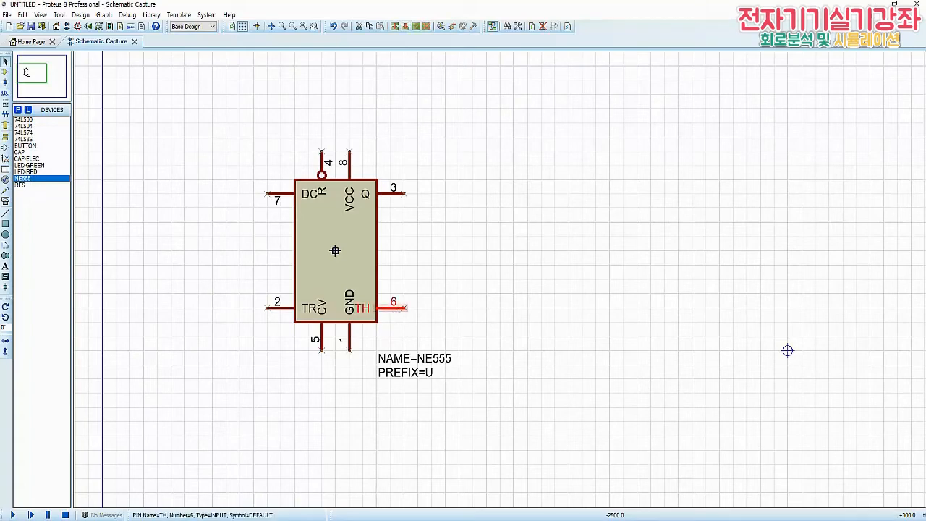
Move pin 6 (TH) to the body's left edge just above pin 2, and pin 3 (Q) to the middle of the right edge
click(394, 308)
drag(394, 309, 294, 279)
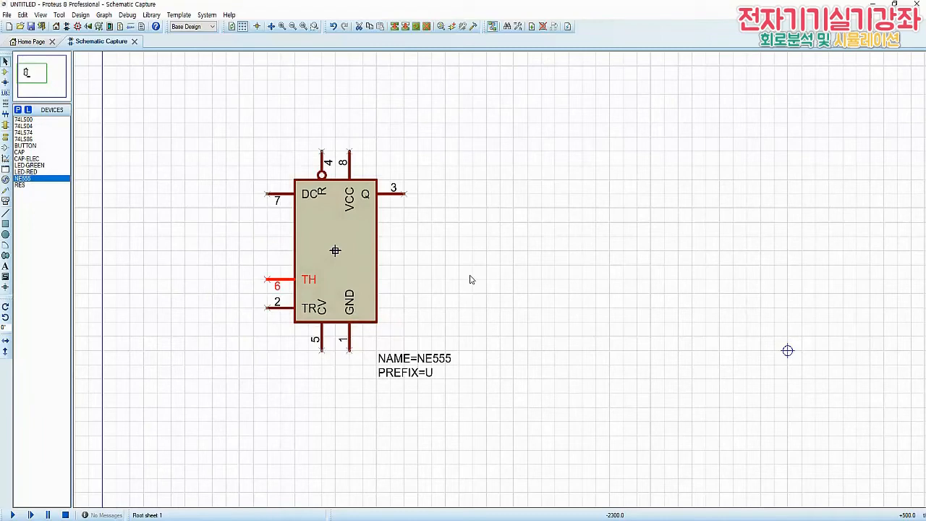
click(398, 193)
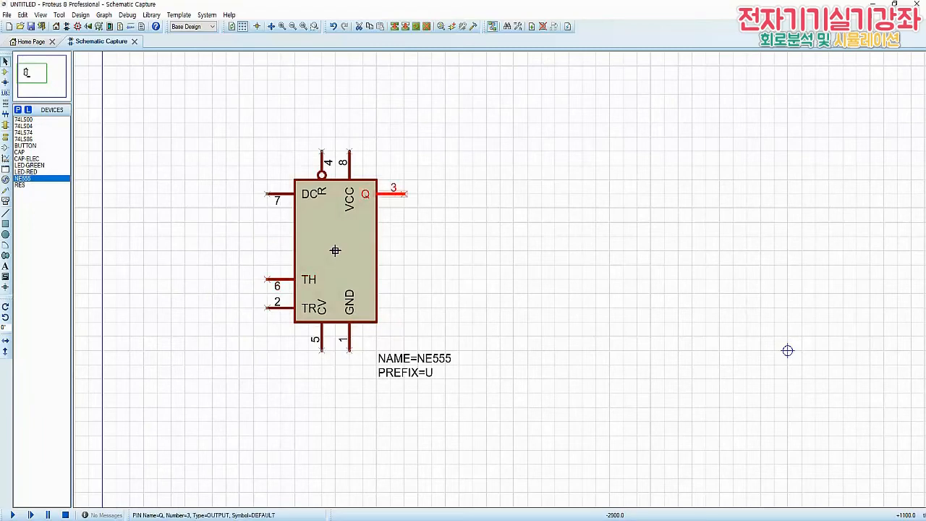
drag(398, 193, 398, 251)
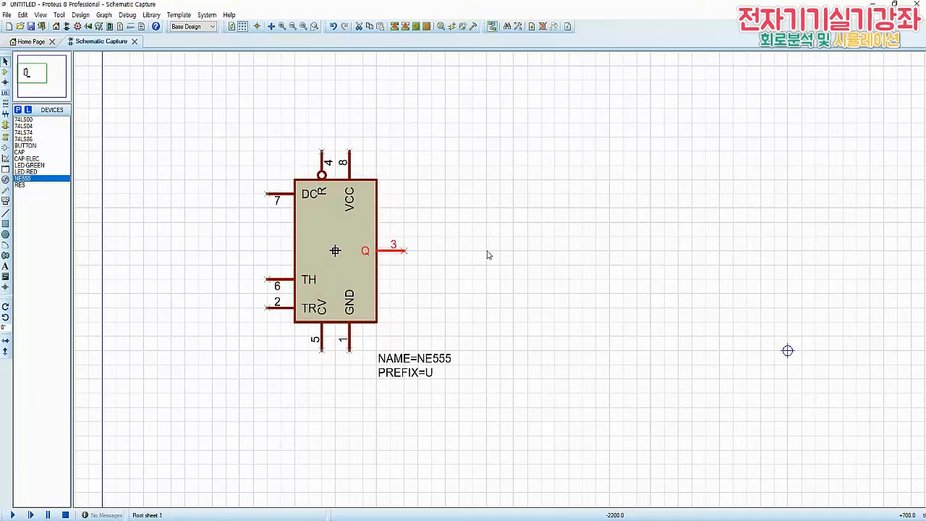
click(488, 255)
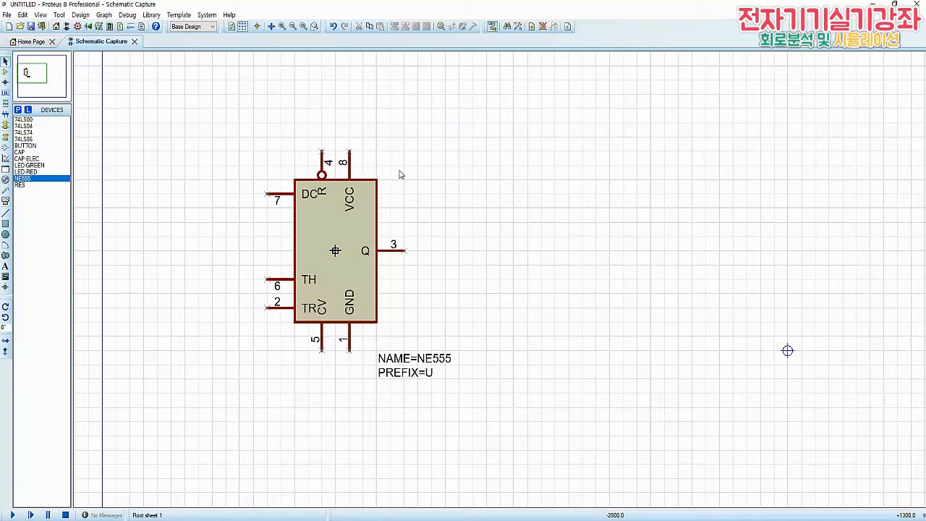
Mirror pin 8 (VCC) horizontally and pin 3 (Q) vertically so their numbers switch to the other side of the pin lines
right_click(353, 167)
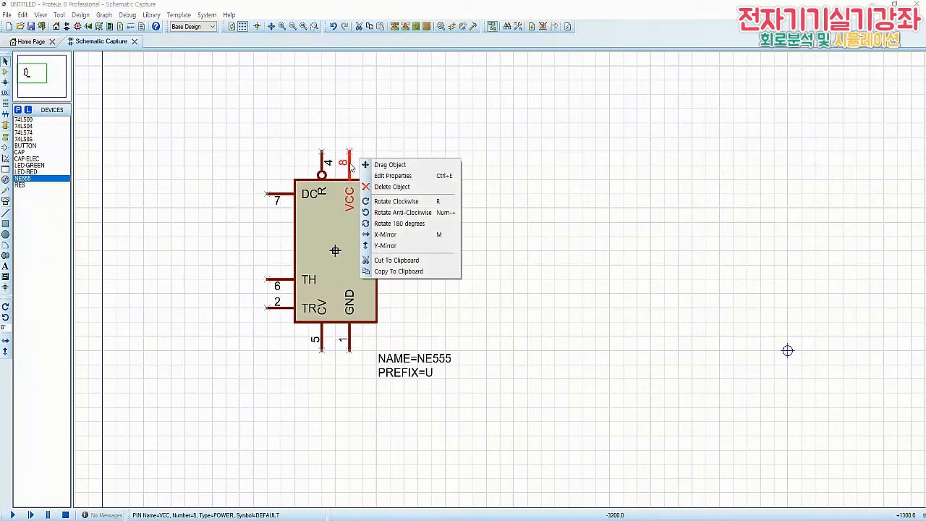
click(390, 234)
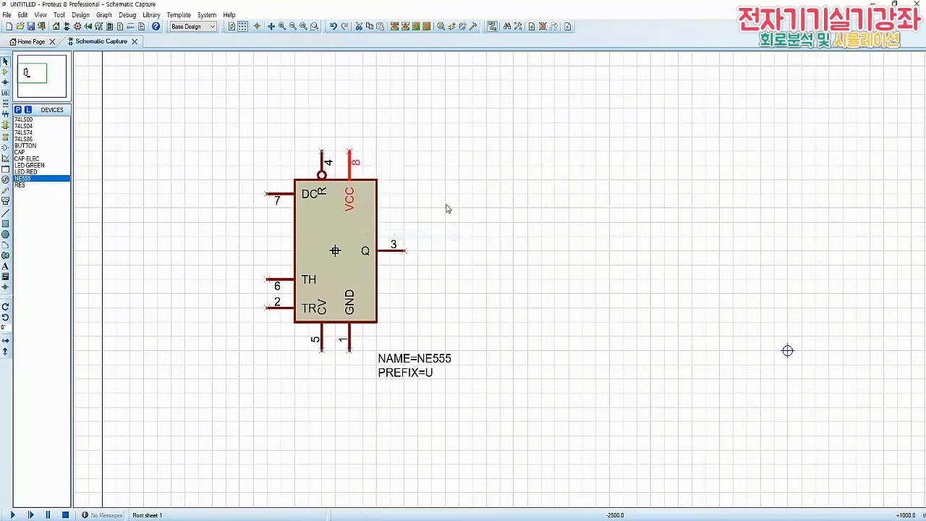
click(394, 258)
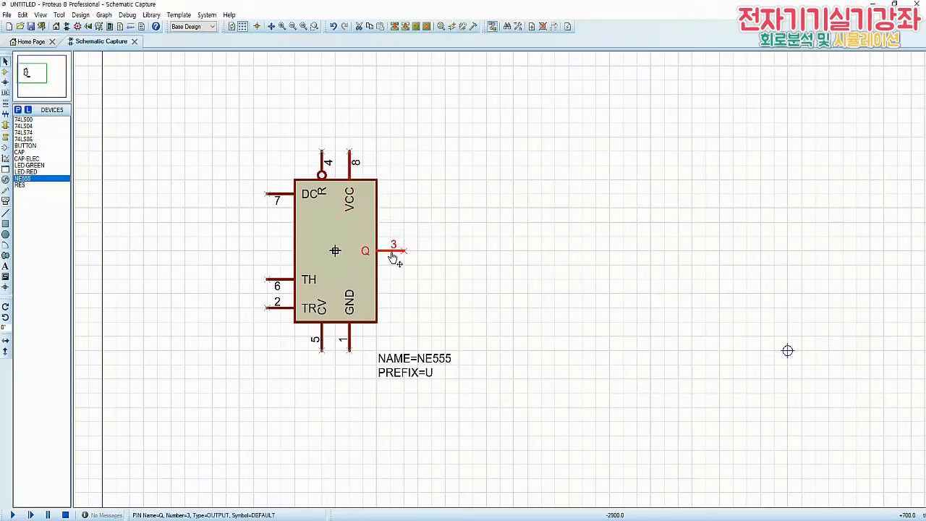
right_click(394, 258)
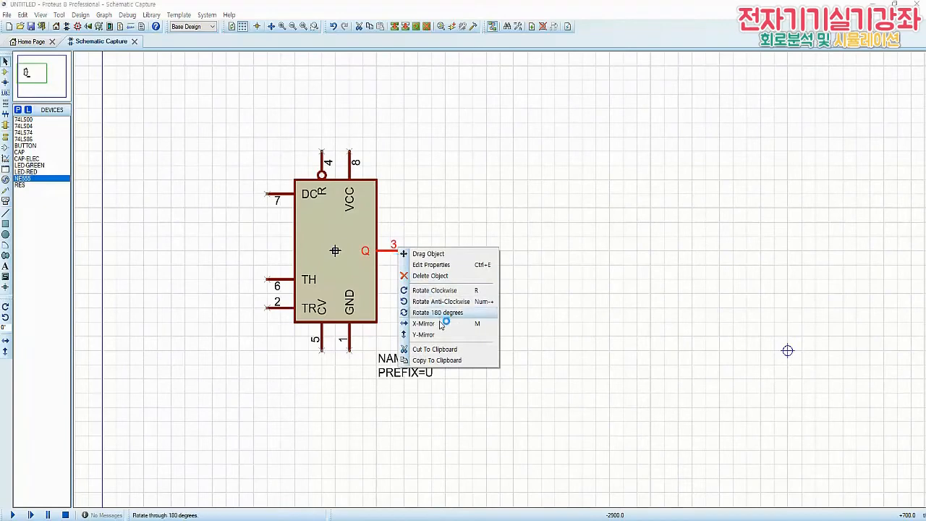
click(436, 335)
click(472, 286)
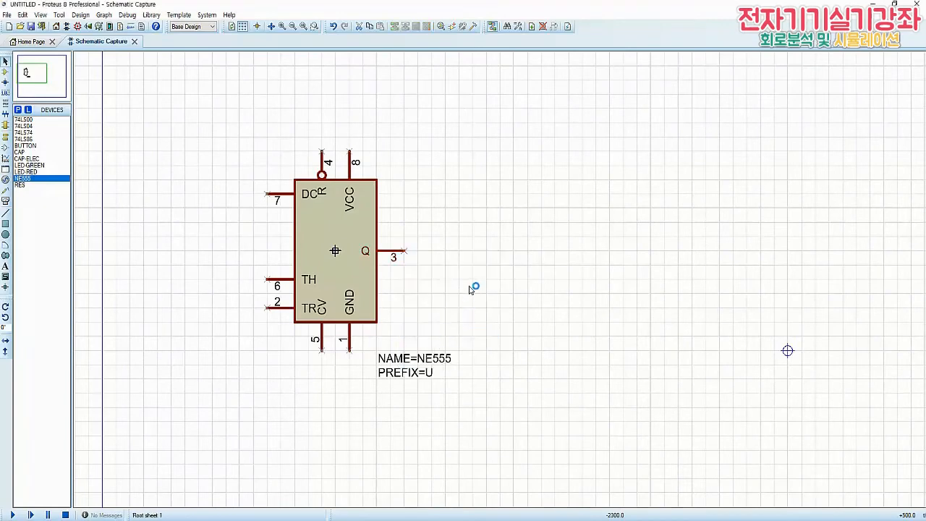
Mirror pin 2 (TR) vertically and pin 5 (CV) horizontally to flip the side of their pin numbers
right_click(280, 312)
click(311, 391)
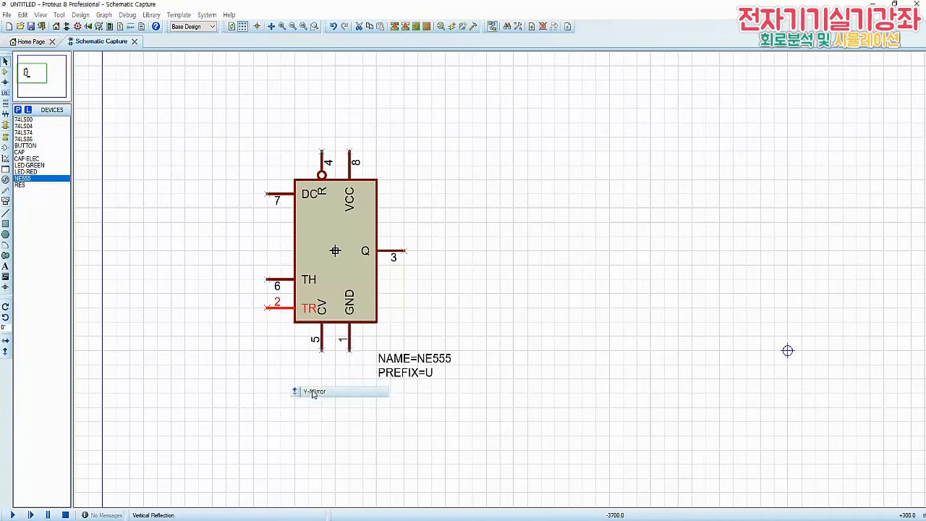
right_click(323, 343)
click(358, 410)
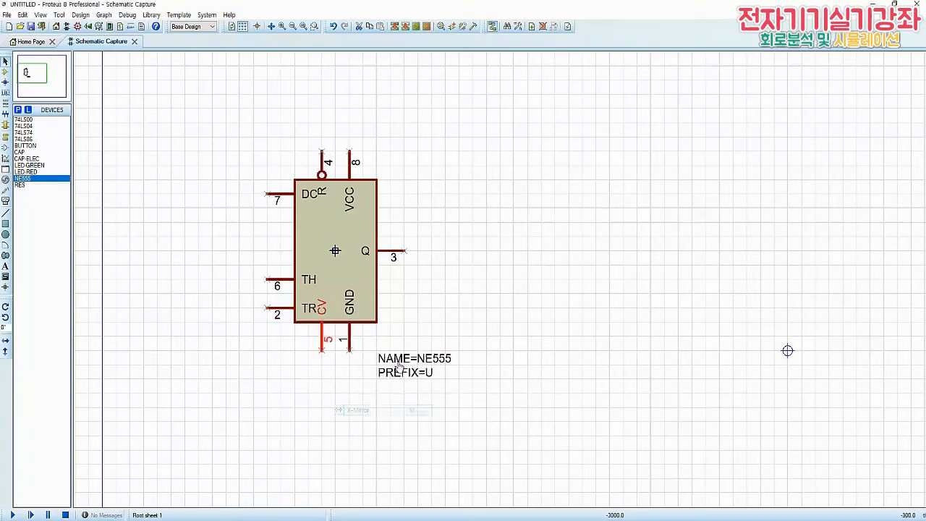
Mirror pin 1 (GND) horizontally so its number switches to the other side of the pin line
right_click(353, 345)
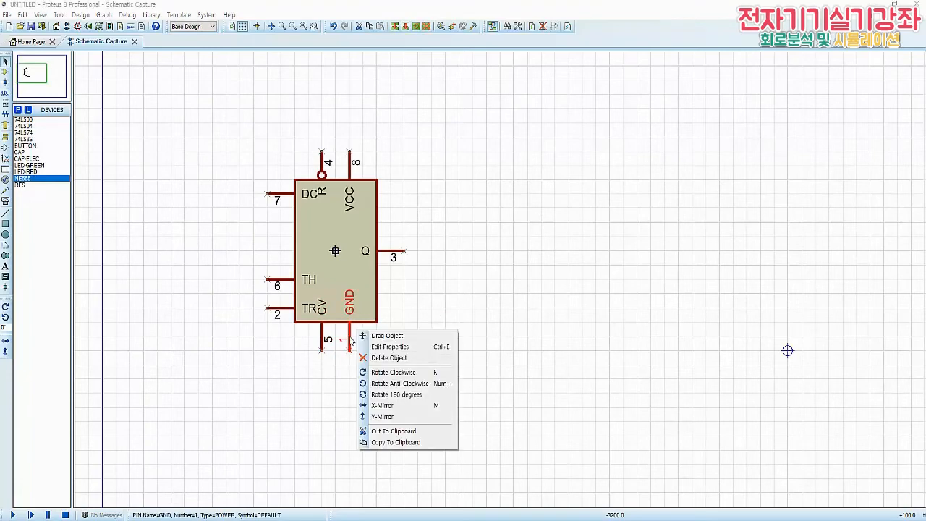
click(383, 406)
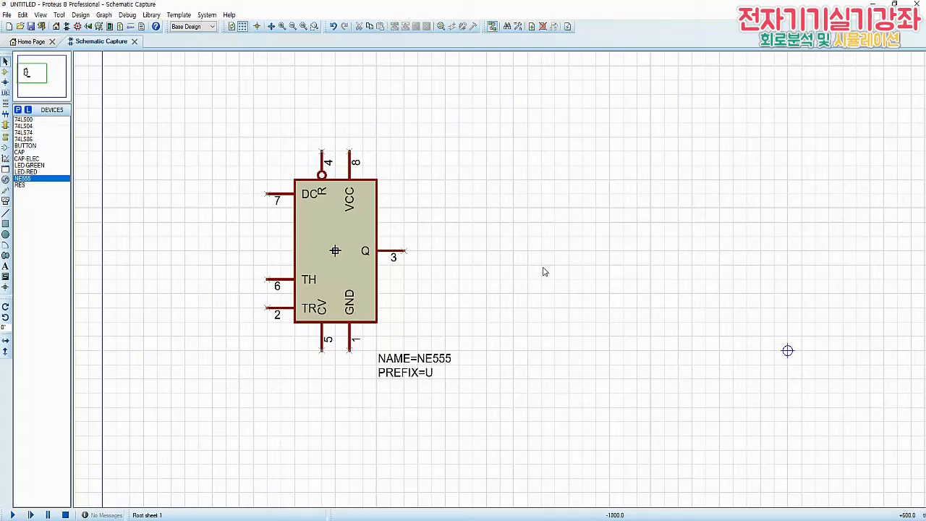
Make a new device from the whole rearranged symbol, including its pins and name text, and name it NE555_TEST
drag(199, 109, 507, 443)
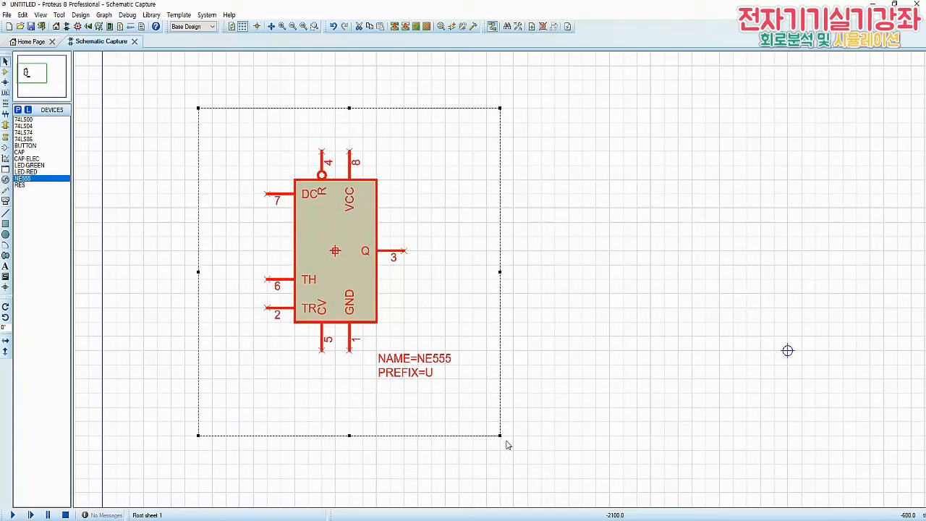
right_click(336, 241)
click(383, 337)
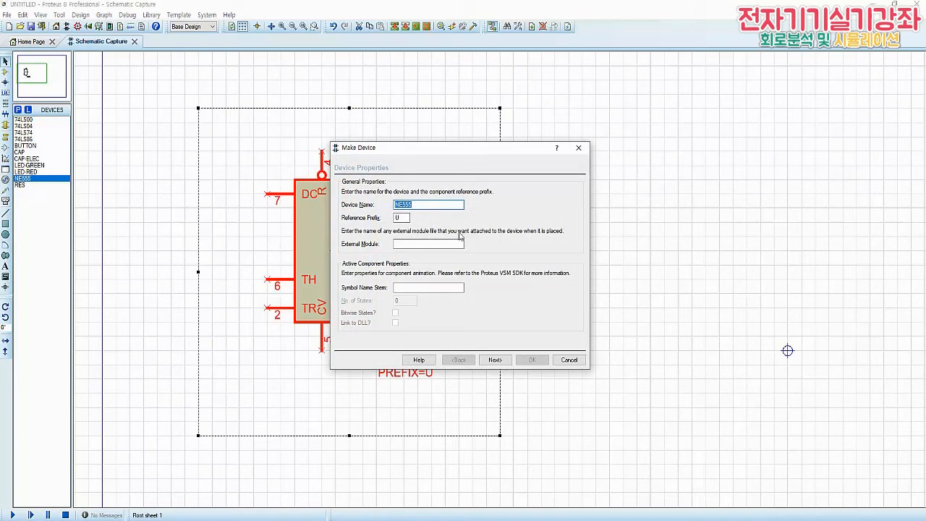
click(436, 207)
text(_TEST)
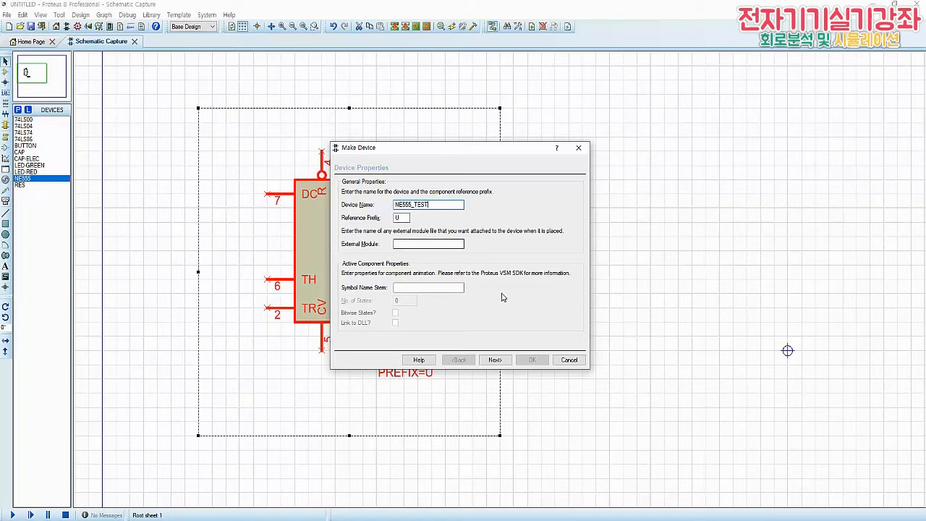
Keep the DIL08 packaging, property definitions and data sheet defaults, and save the device to the USERDVC library
click(494, 360)
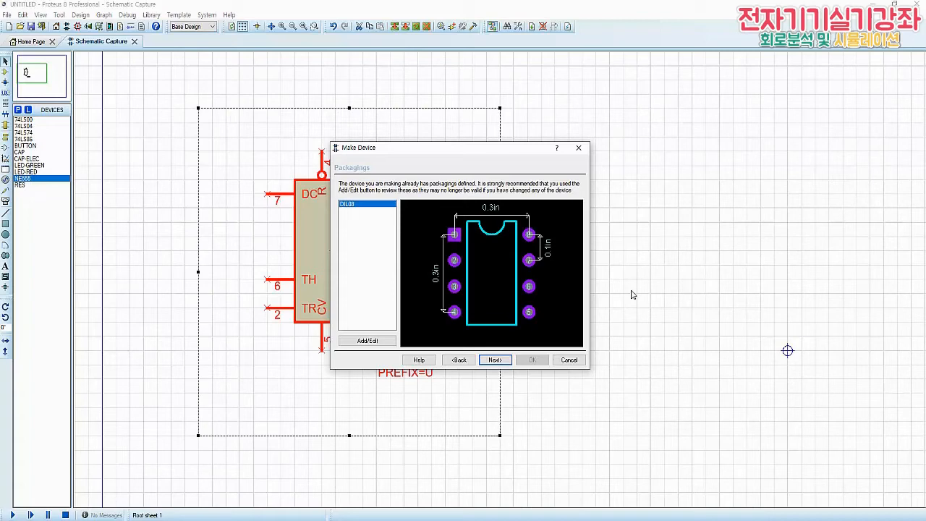
click(493, 363)
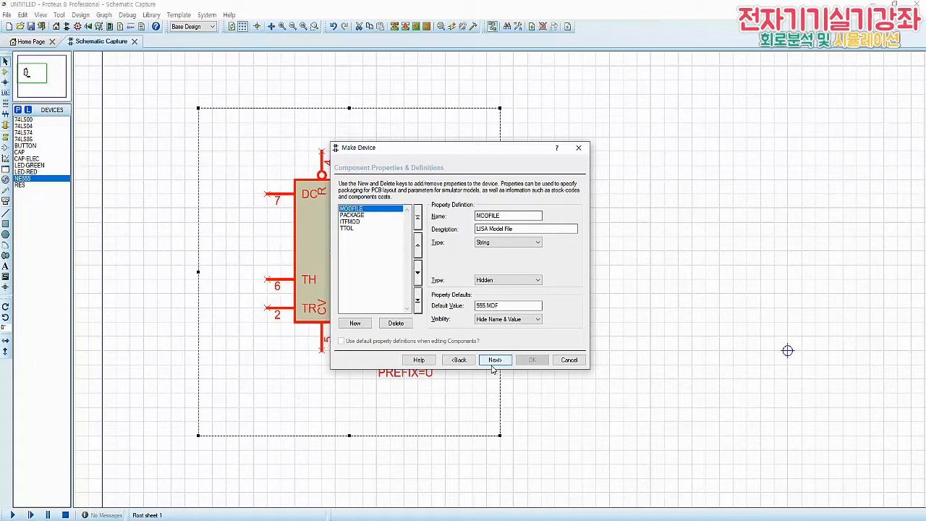
click(493, 362)
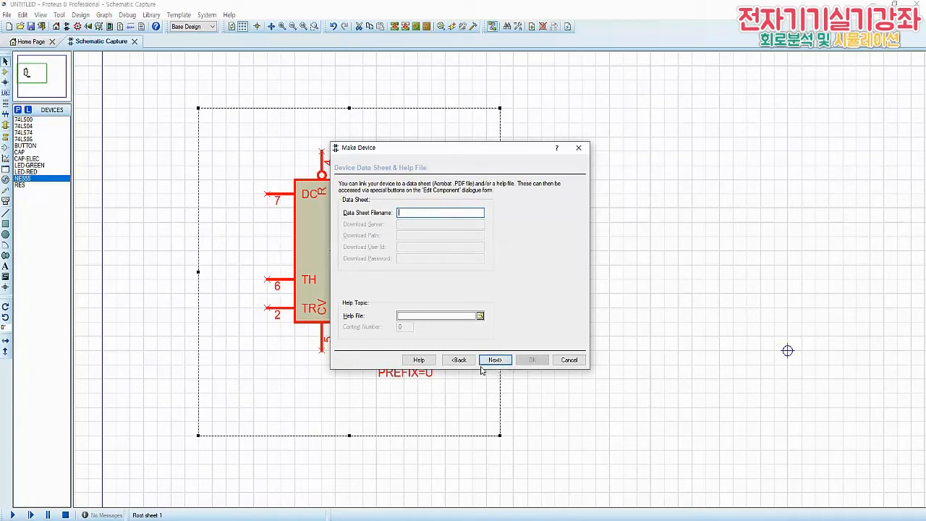
click(491, 362)
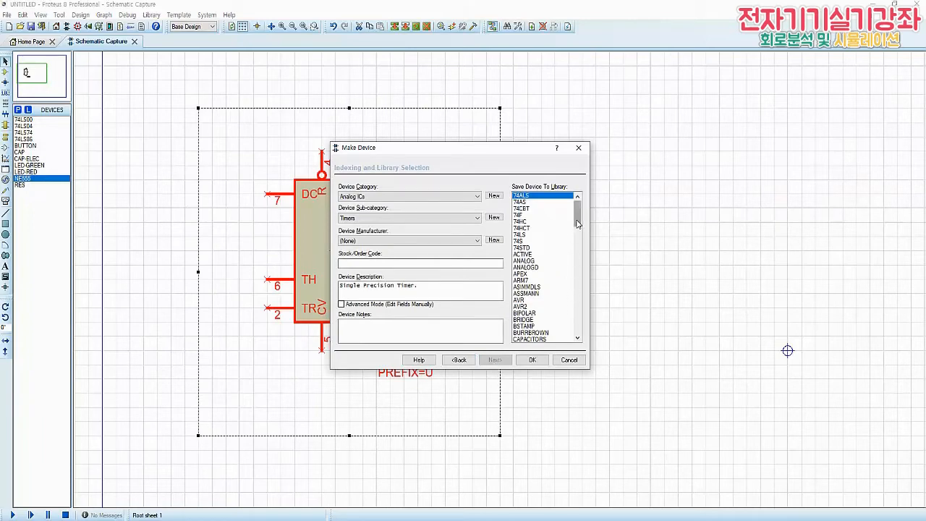
drag(578, 223, 578, 326)
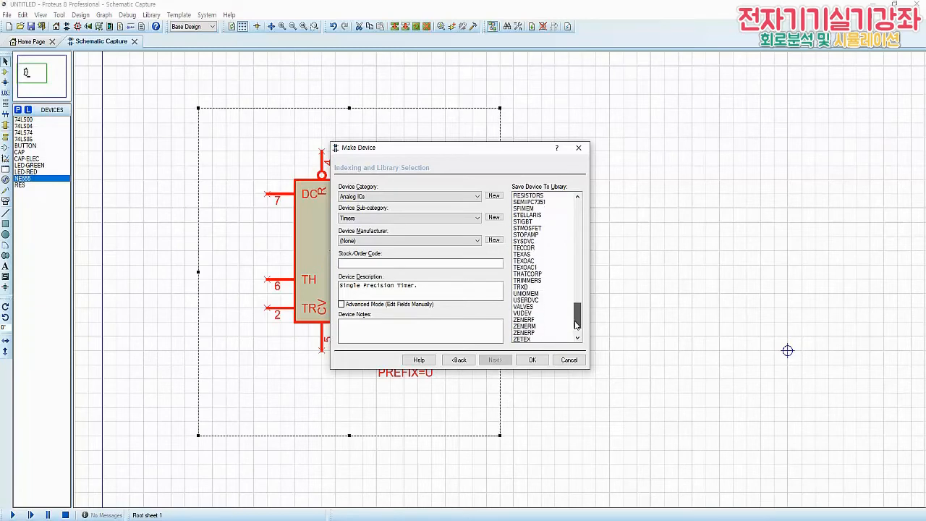
click(525, 300)
click(537, 360)
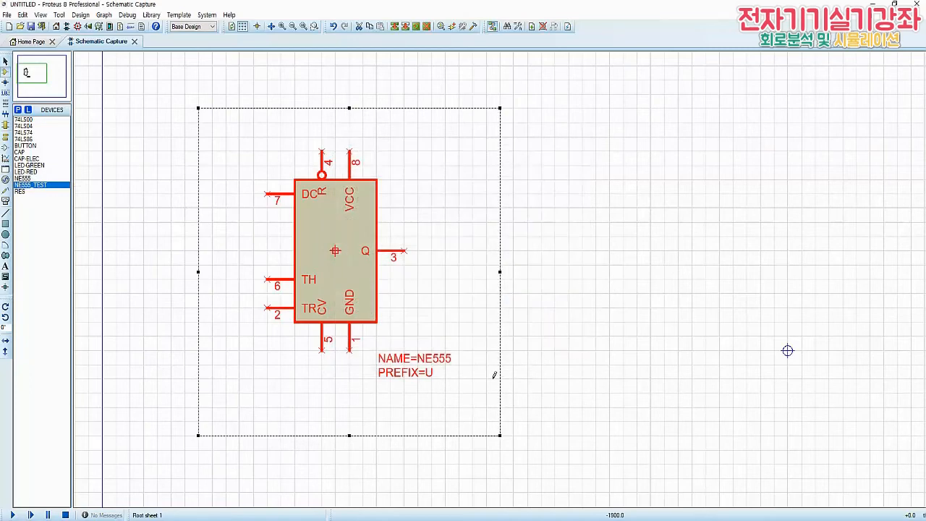
Delete the loose symbol graphics from the sheet and place one NE555_TEST device in the sheet's left half
key(Delete)
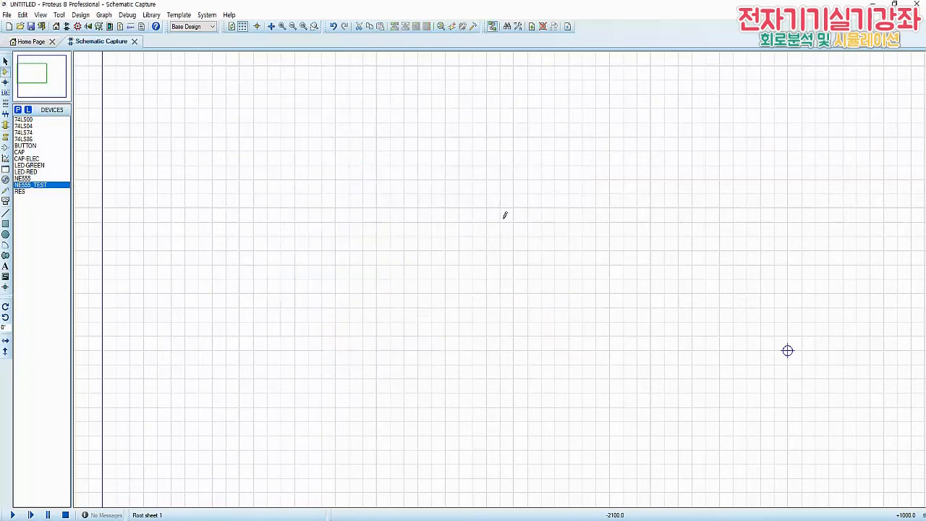
click(304, 27)
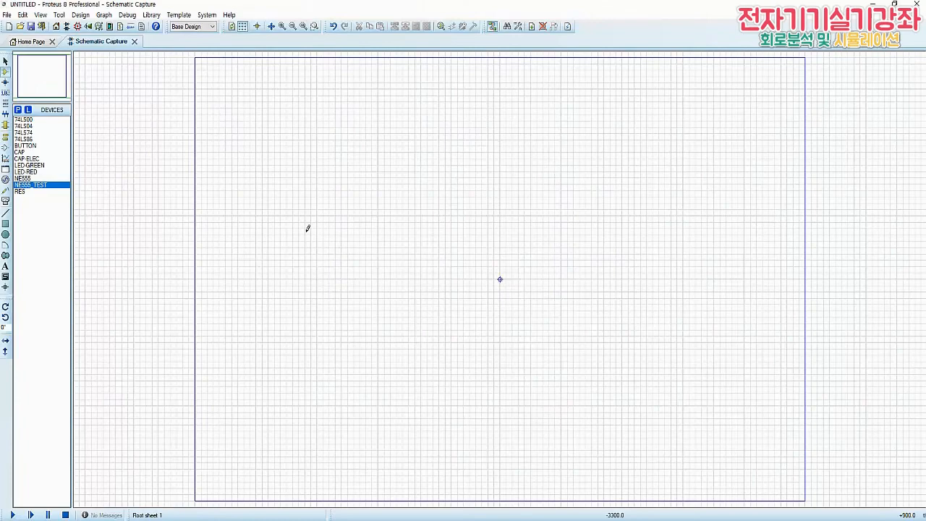
click(307, 229)
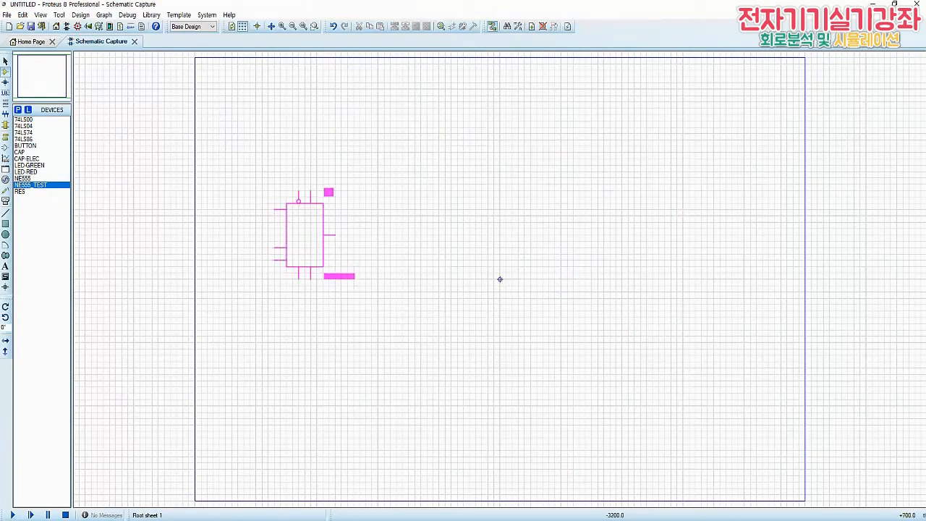
click(311, 246)
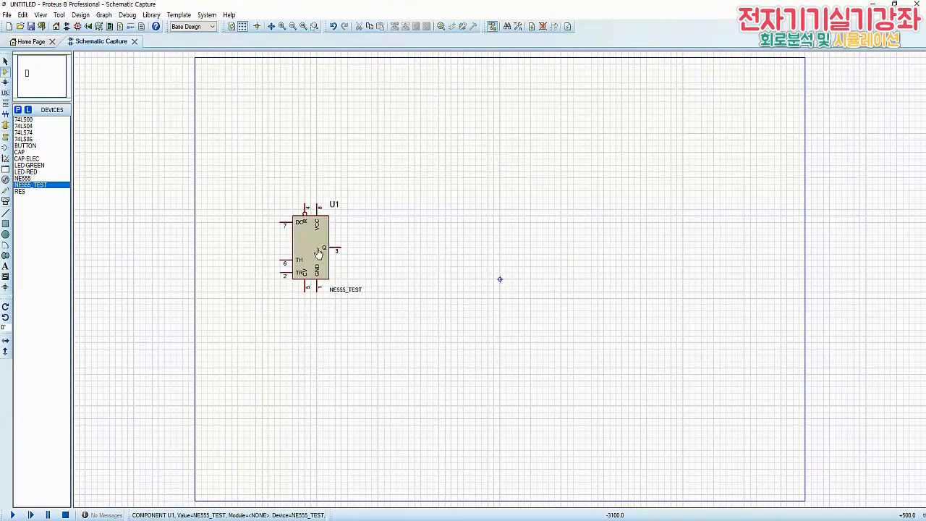
Place two RES resistors rotated to vertical, one above the other, to the left of U1
scroll(311, 246, up, 1)
scroll(676, 280, up, 1)
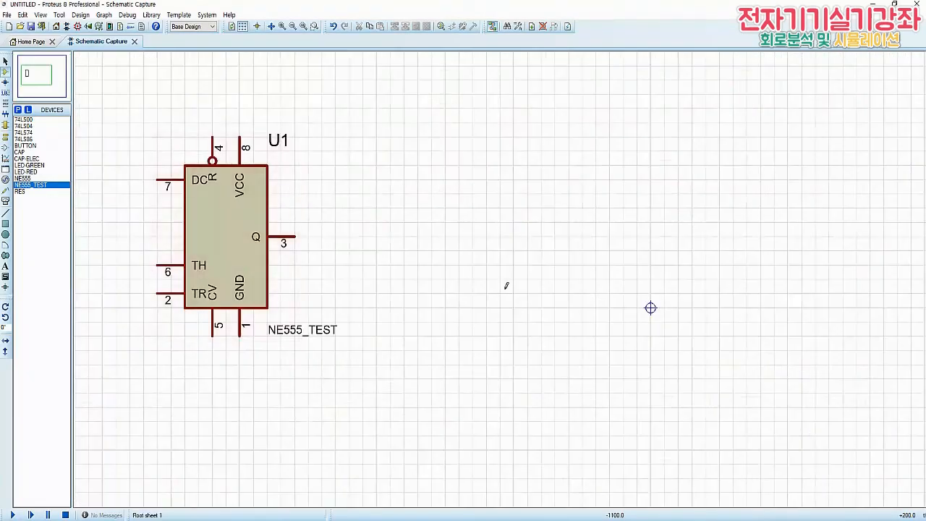
scroll(275, 283, down, 1)
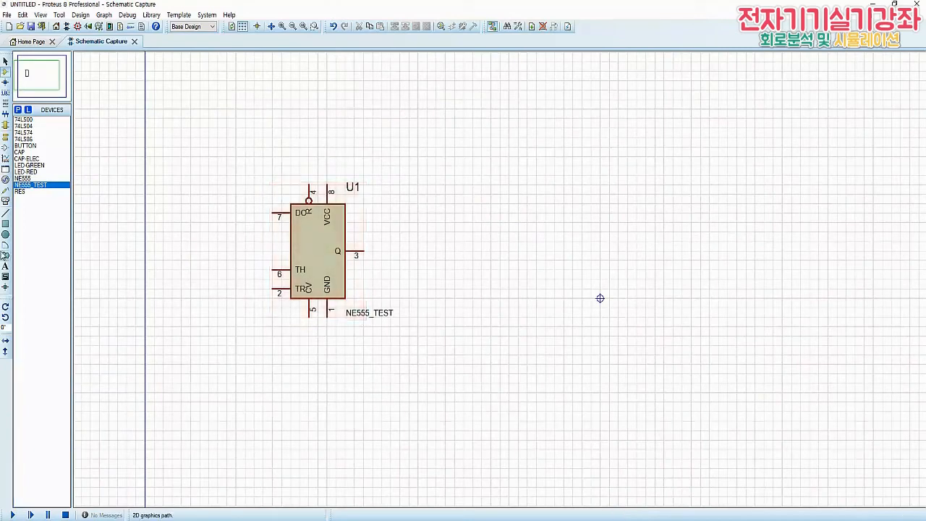
click(20, 192)
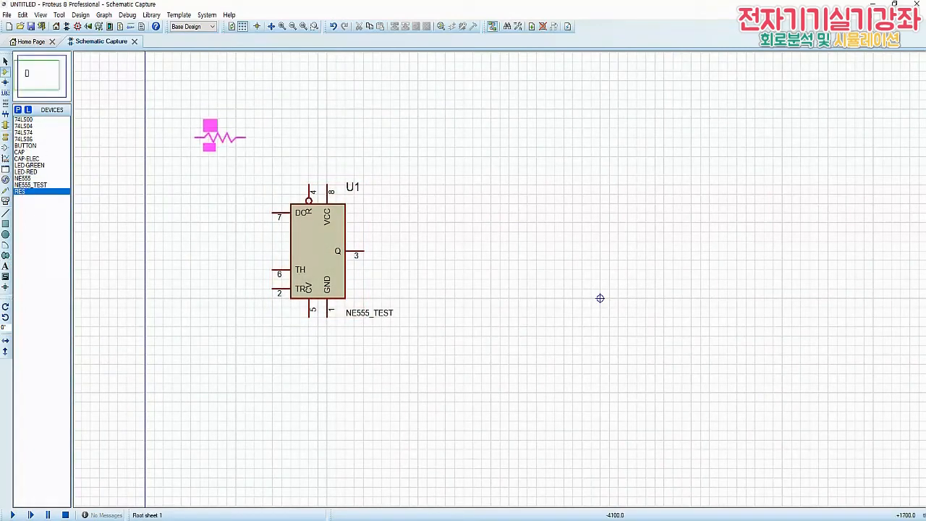
key(KP_Subtract)
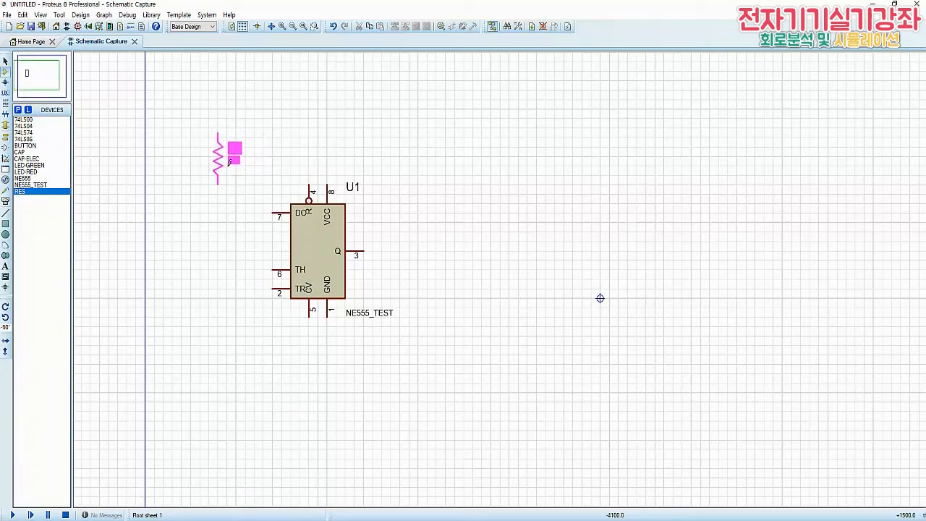
click(229, 162)
click(226, 262)
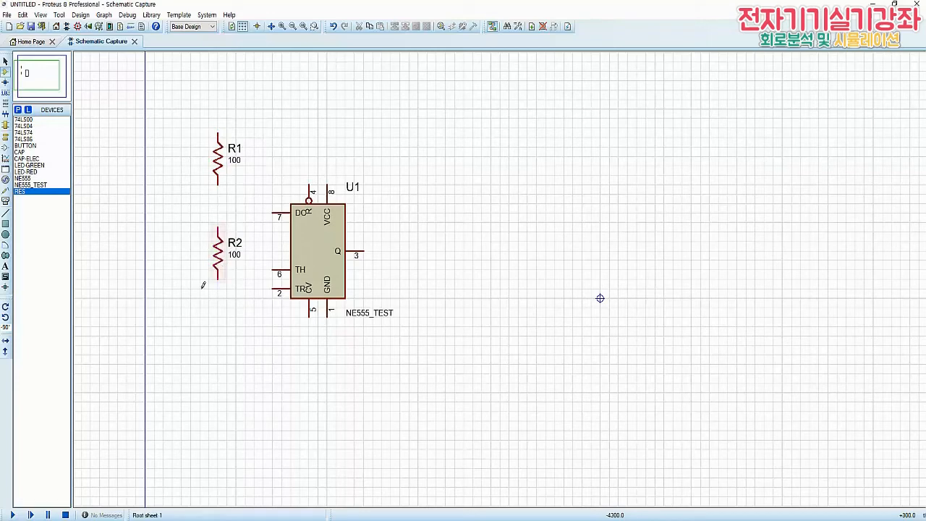
Place a CAP-ELEC capacitor below R2 and a CAP capacitor below U1's pin 5, both vertical
click(21, 153)
click(26, 159)
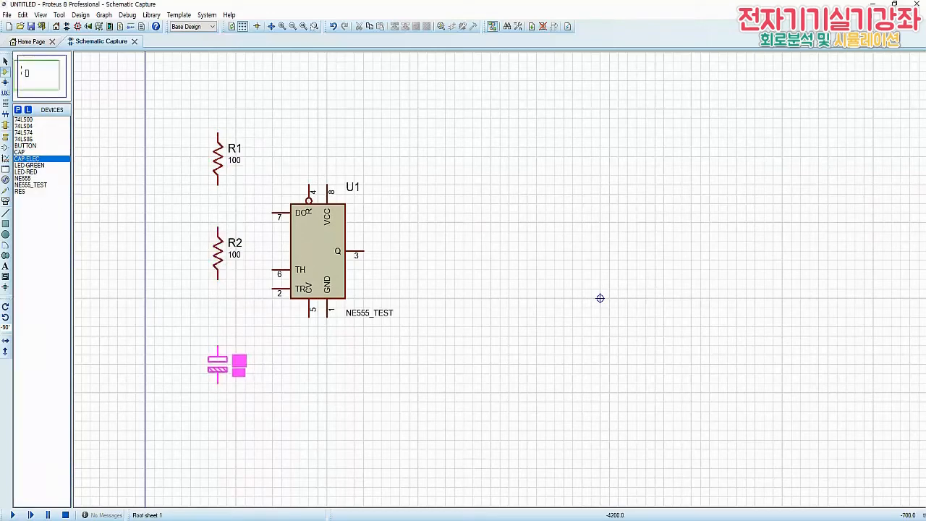
click(225, 364)
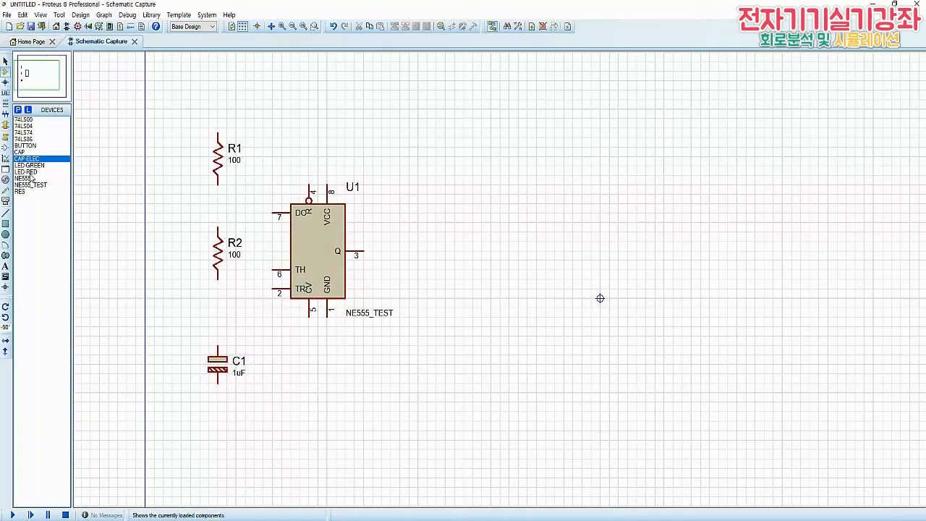
click(21, 152)
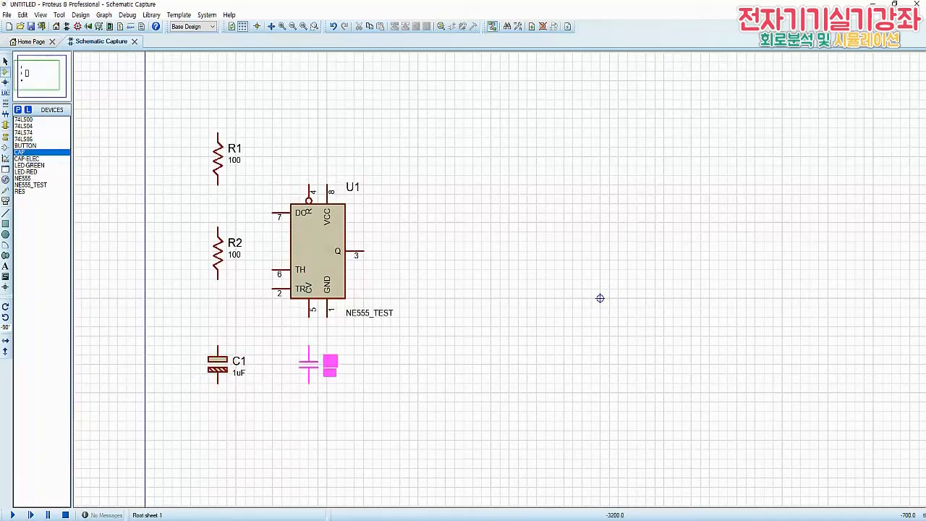
click(314, 370)
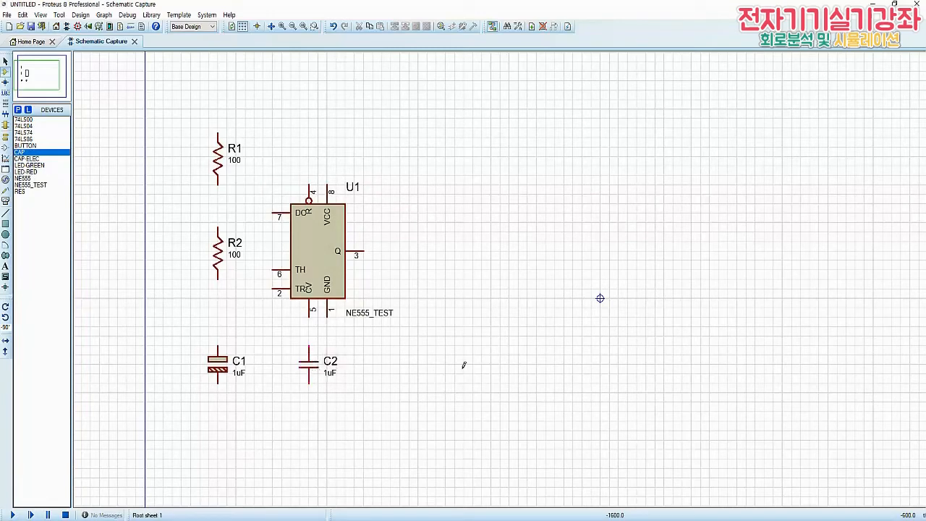
Place a POWER terminal above R1 and GROUND terminals below C1, C2 and U1's pin 1
click(6, 136)
click(25, 145)
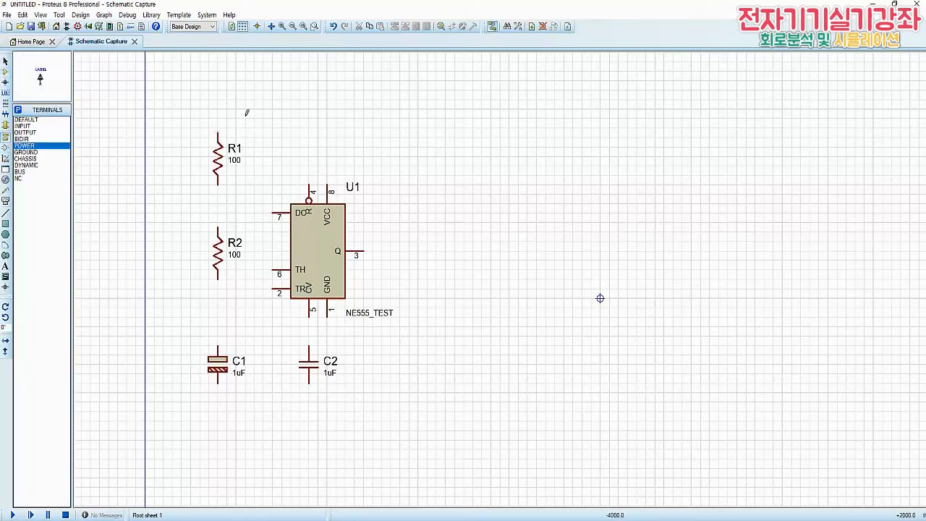
click(223, 85)
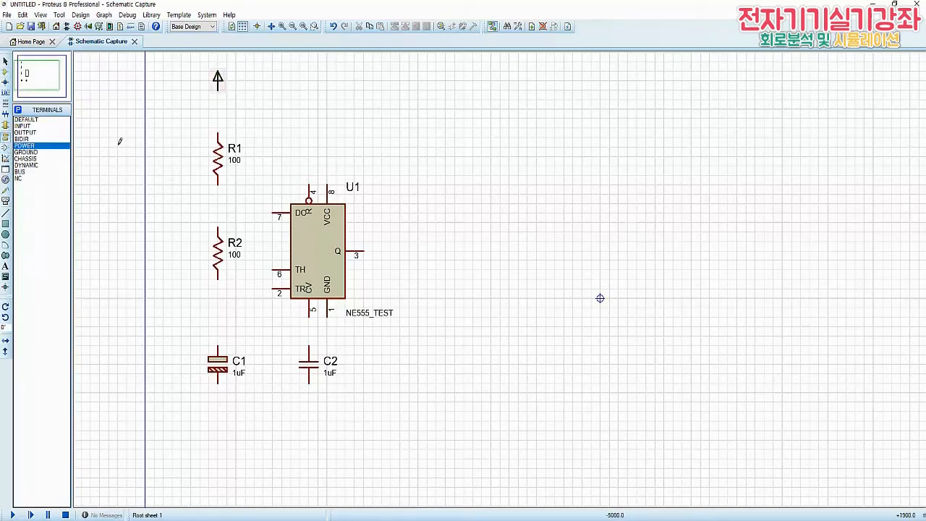
click(25, 152)
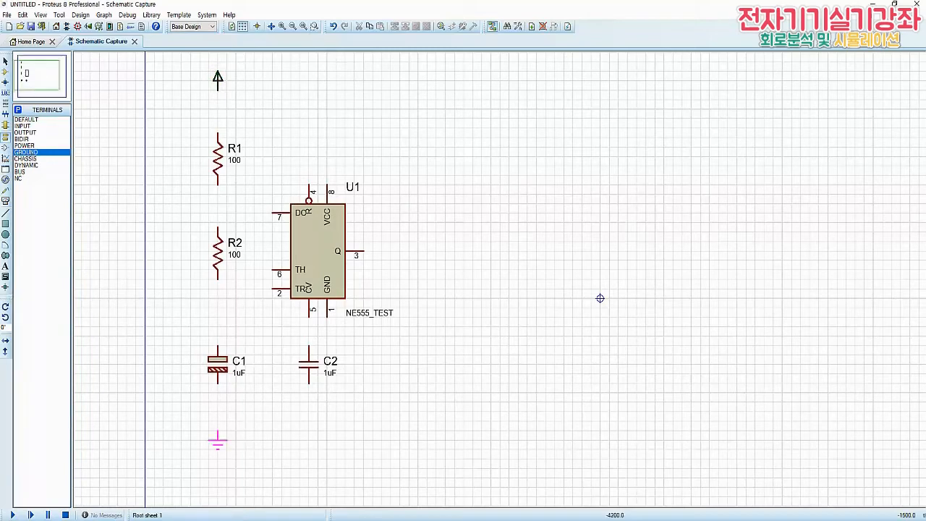
click(217, 441)
click(327, 440)
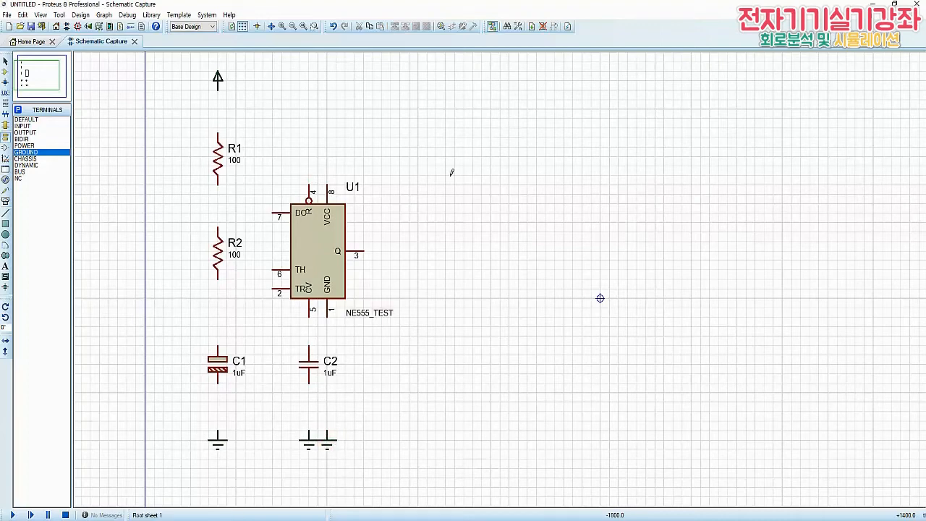
Label the power terminal above R1 as VCC
double_click(218, 81)
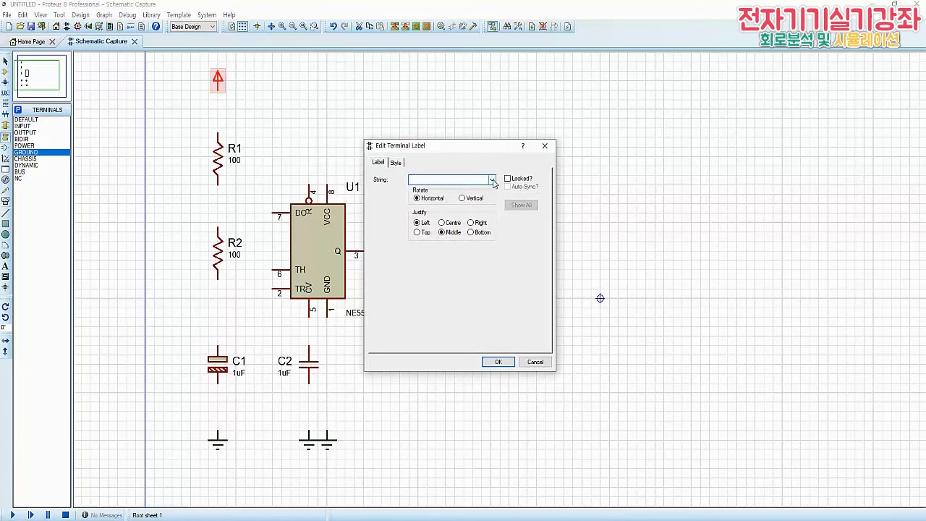
click(492, 180)
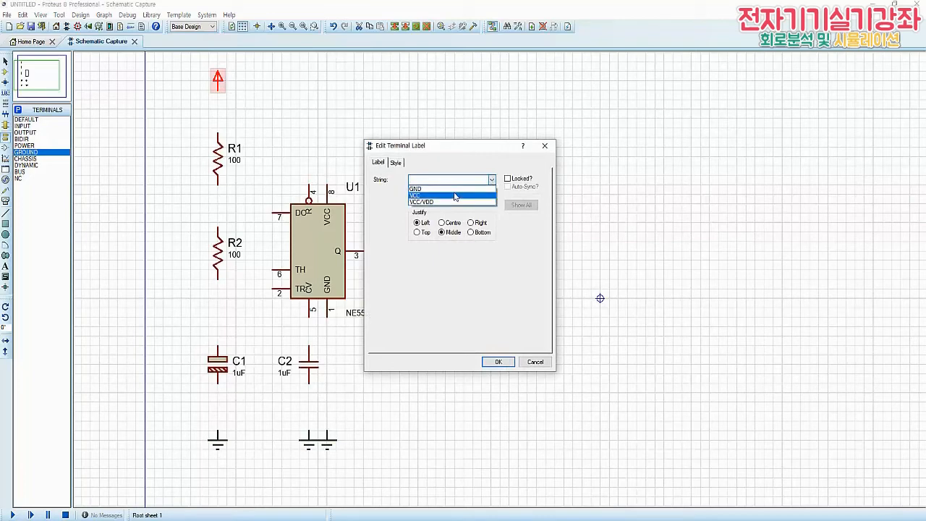
click(488, 194)
click(506, 364)
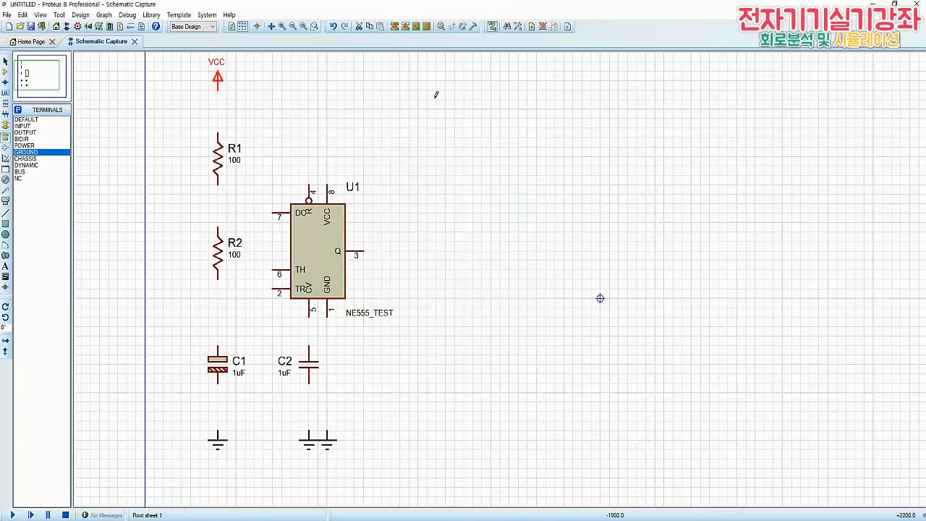
Wire the VCC terminal to the upper end of R1, and connect U1's pin 8 to that wire
click(217, 88)
click(219, 137)
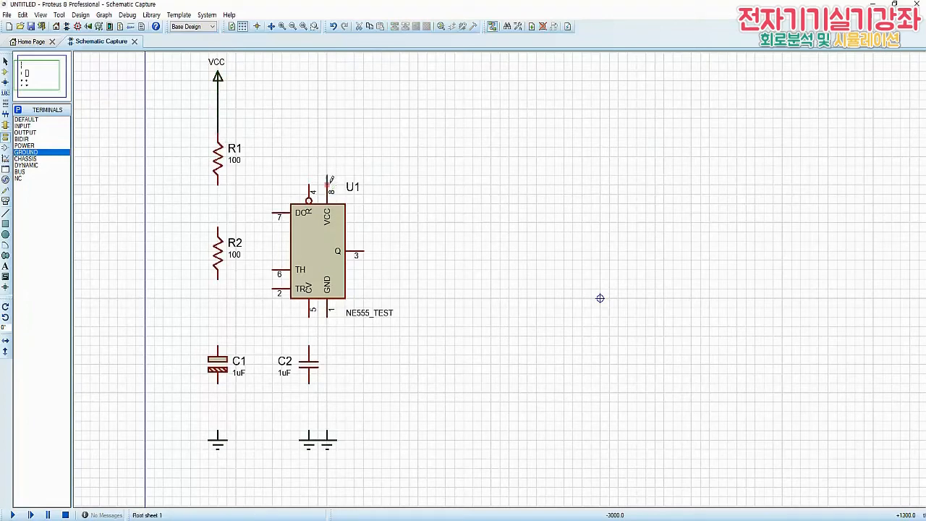
click(329, 186)
click(217, 110)
Wire U1's pin 1 down to the ground terminal below it, and pin 4 up to the VCC line
click(329, 320)
click(334, 436)
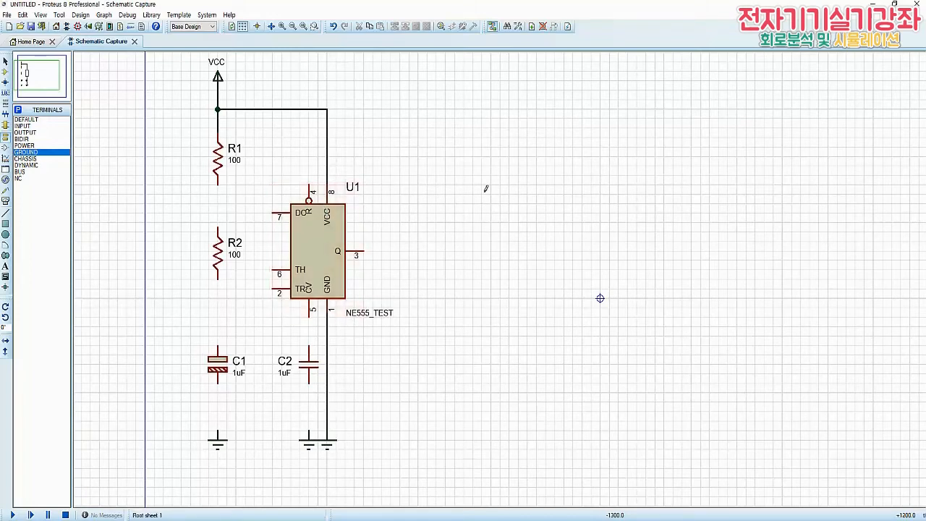
click(310, 185)
click(309, 109)
Wire R1 to R2, R2 to C1, and C1 to the ground terminal below it in one vertical branch
click(218, 184)
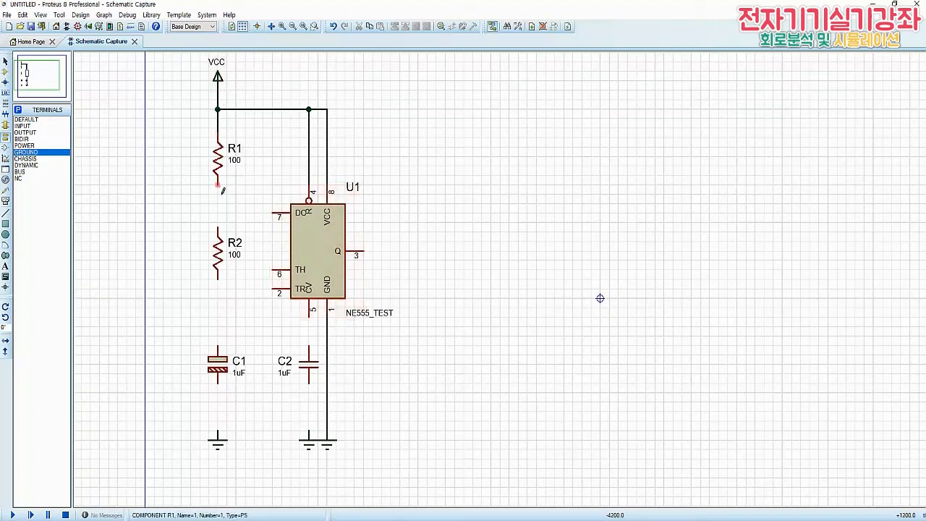
click(219, 229)
click(219, 279)
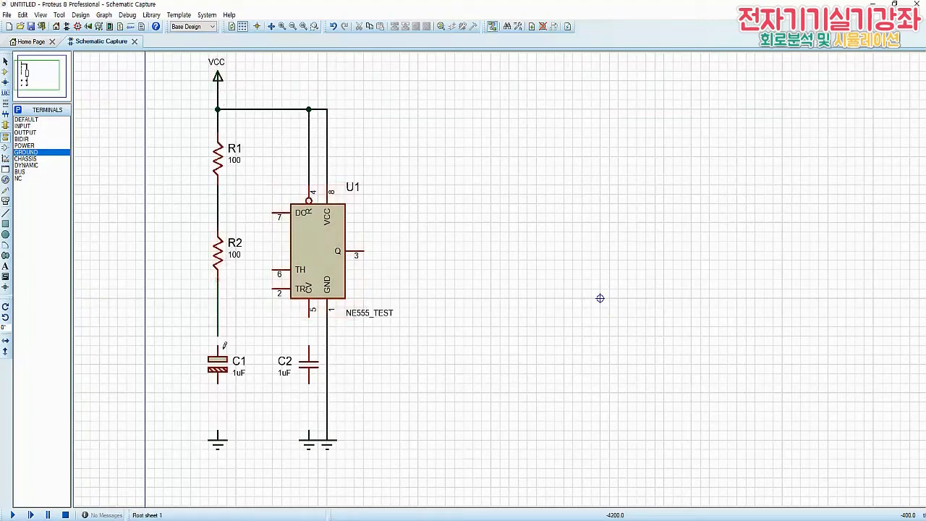
click(221, 349)
click(218, 383)
click(217, 432)
Wire U1's pin 7 to the R1–R2 junction, and pins 6 and 2 together to the R2–C1 node
click(272, 217)
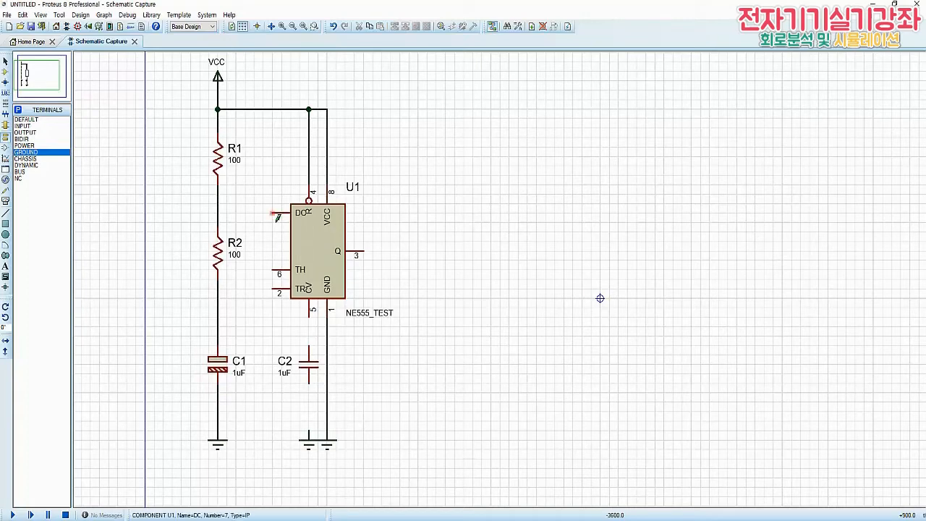
click(226, 220)
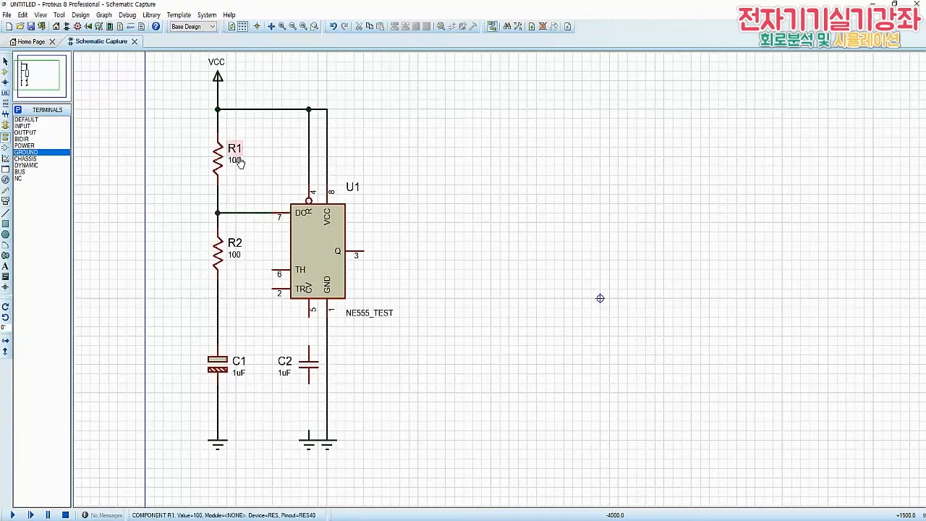
click(272, 270)
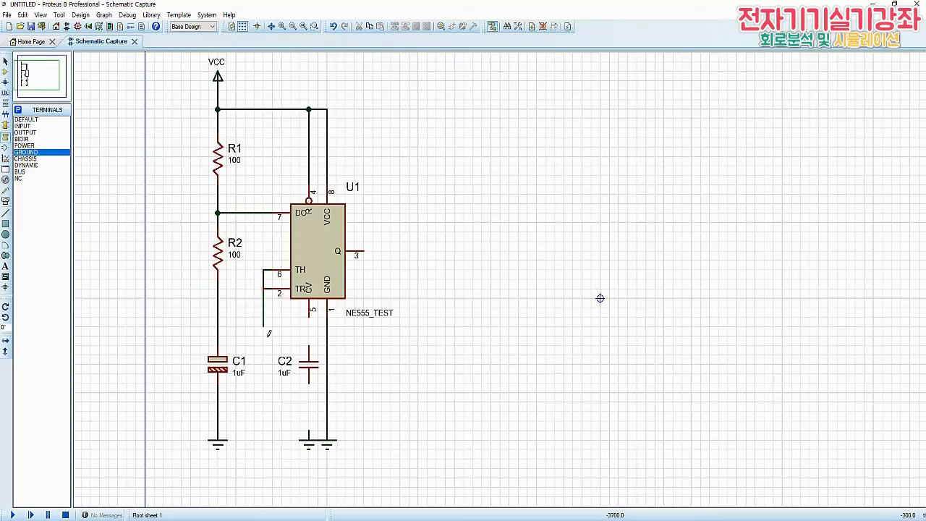
click(219, 327)
Wire U1's pin 5 to the upper end of C2, and C2's lower end to the ground terminal below it
click(310, 320)
click(310, 348)
click(311, 384)
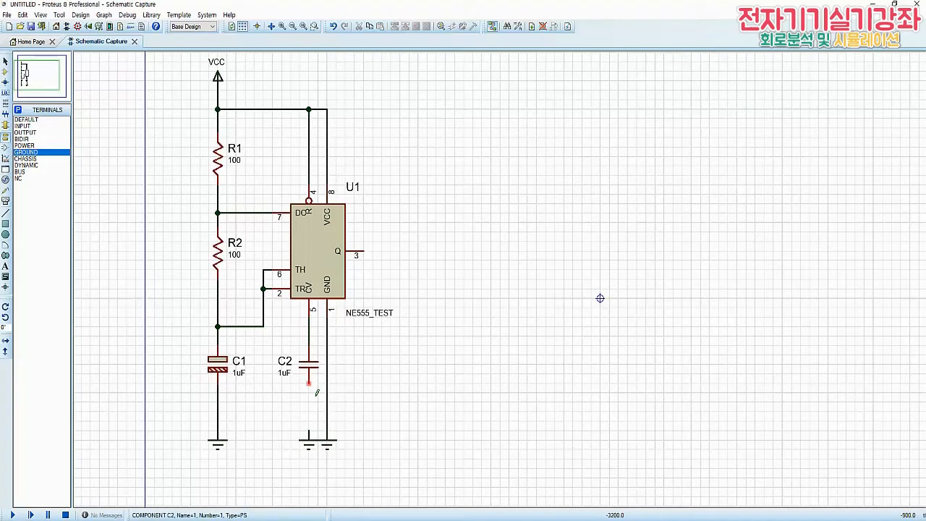
click(310, 437)
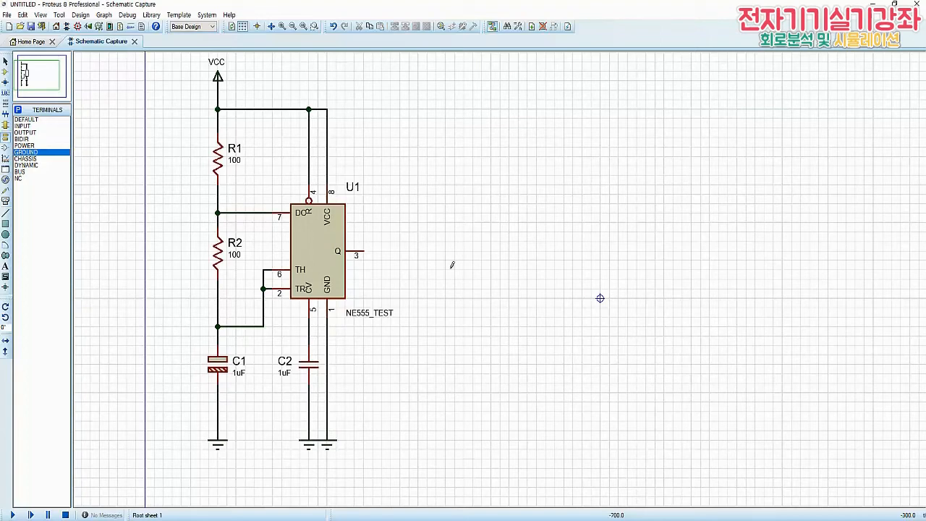
Place a 74LS04 inverter beside U1's upper corner on the output side, rotated so its output points up
click(5, 74)
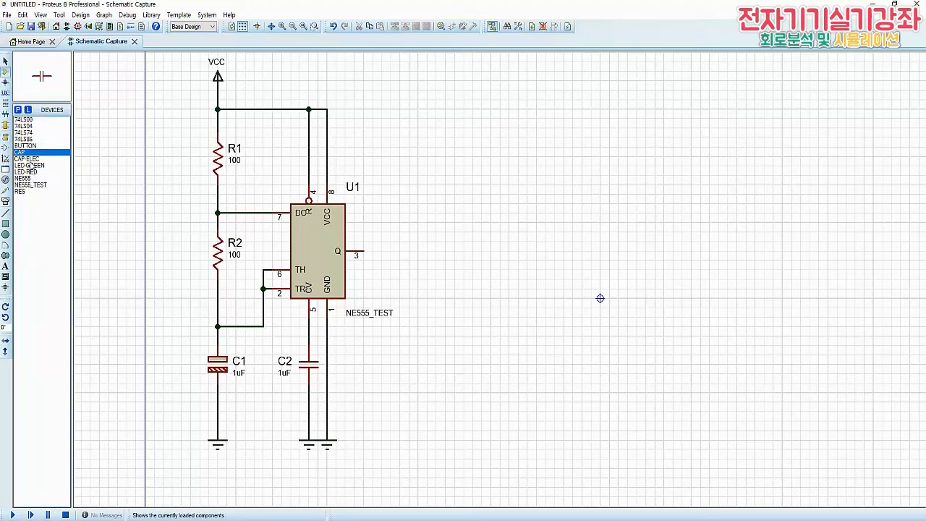
click(24, 126)
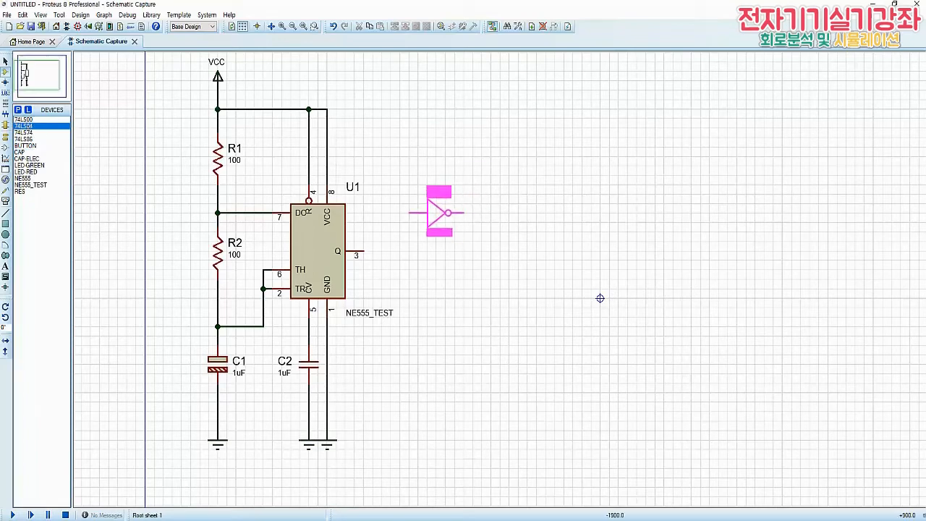
key(KP_Subtract)
key(KP_Subtract)
key(KP_Subtract)
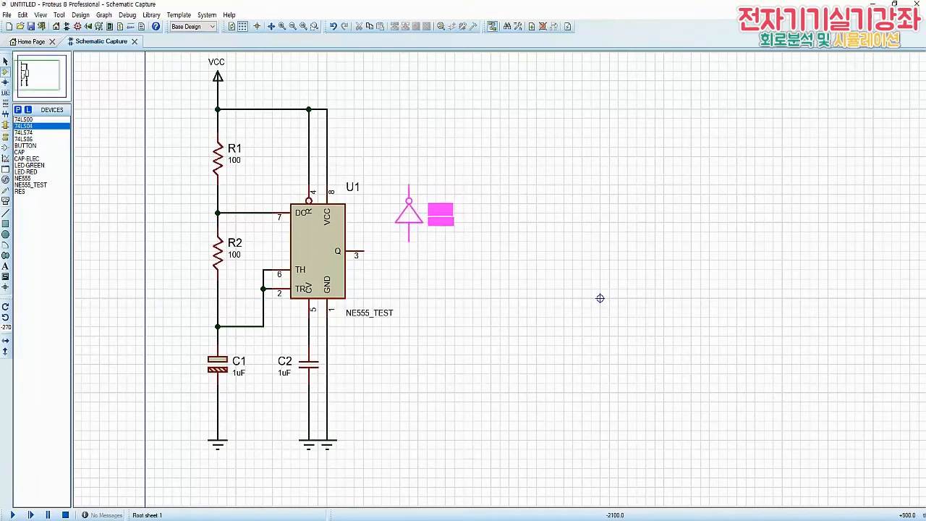
click(400, 213)
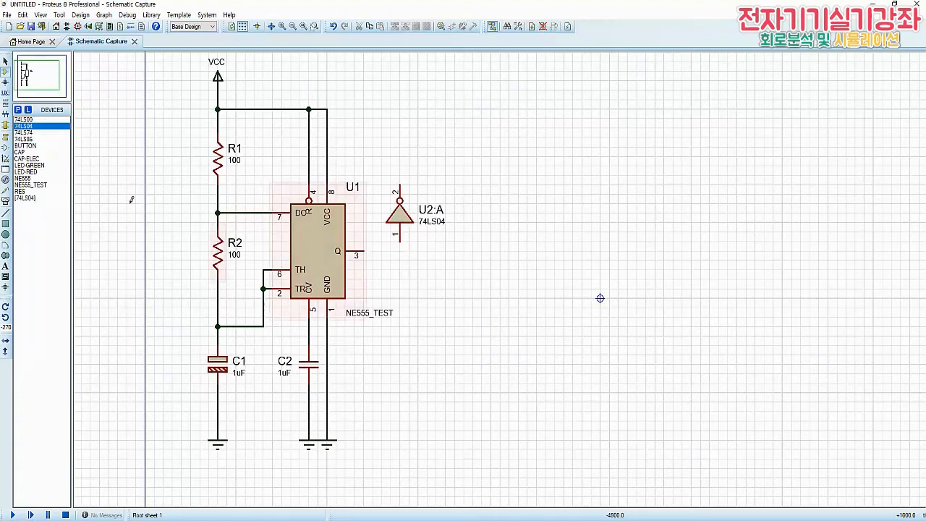
Place a RES resistor above the inverter and a downward-pointing LED-RED between the two
click(22, 191)
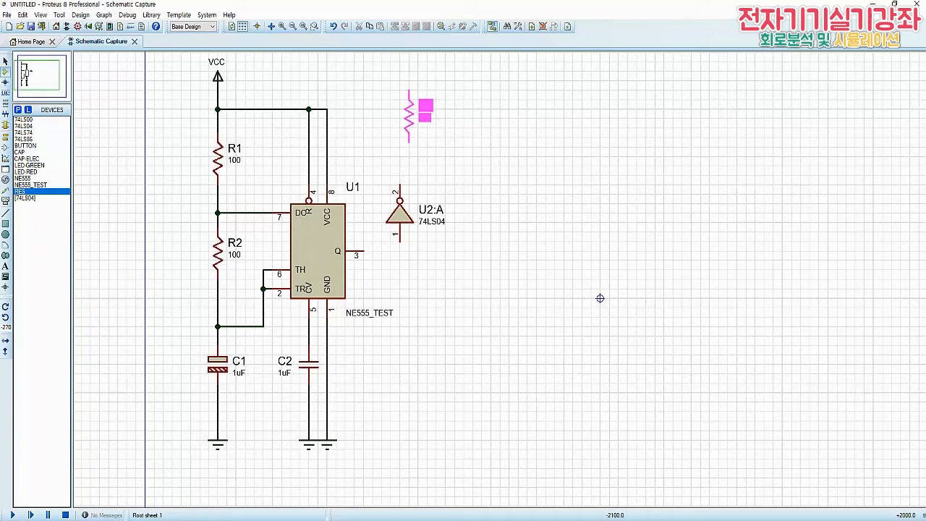
click(400, 97)
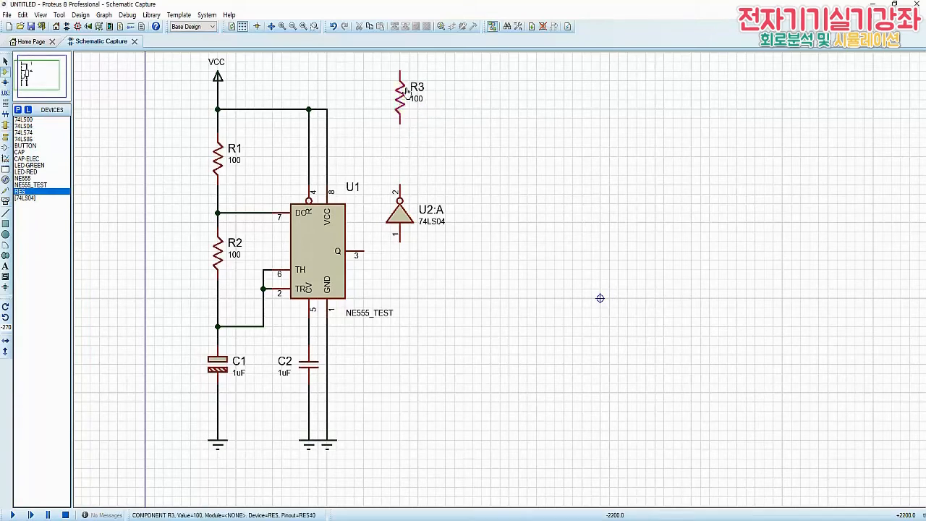
click(25, 171)
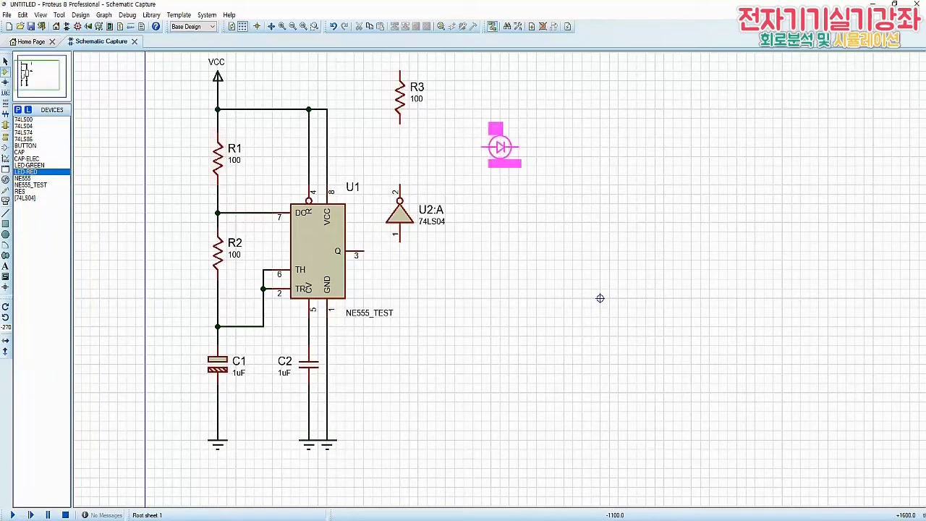
key(KP_Subtract)
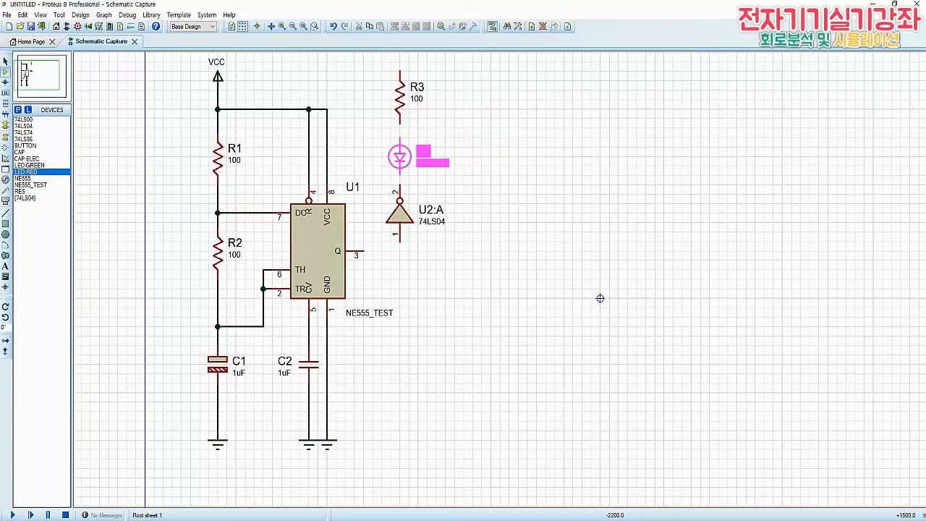
click(400, 157)
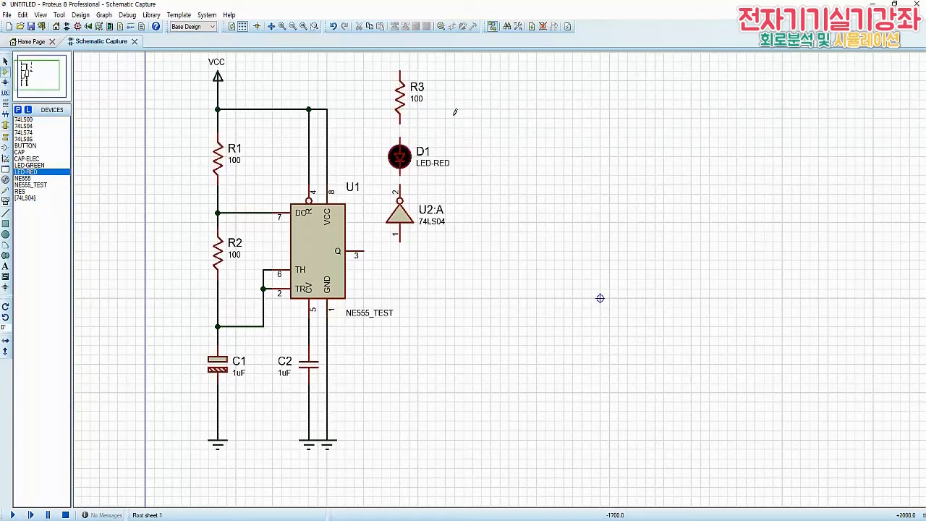
Wire the VCC line through R3 and D1 to the inverter's output, and its input to U1's pin 3
click(405, 74)
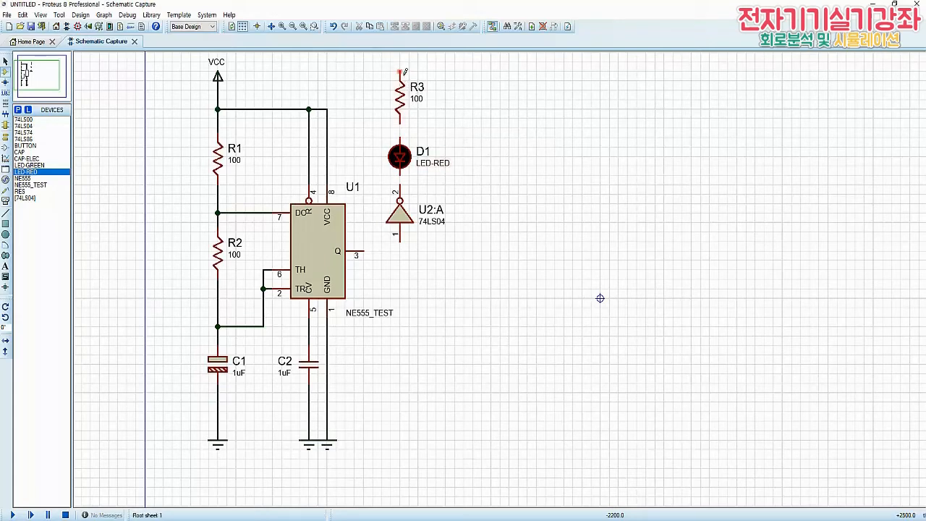
click(328, 109)
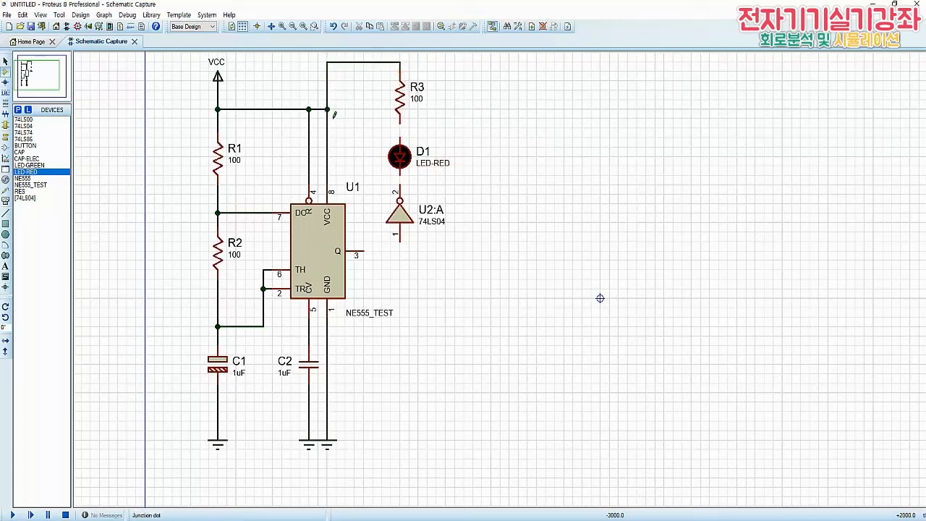
click(409, 132)
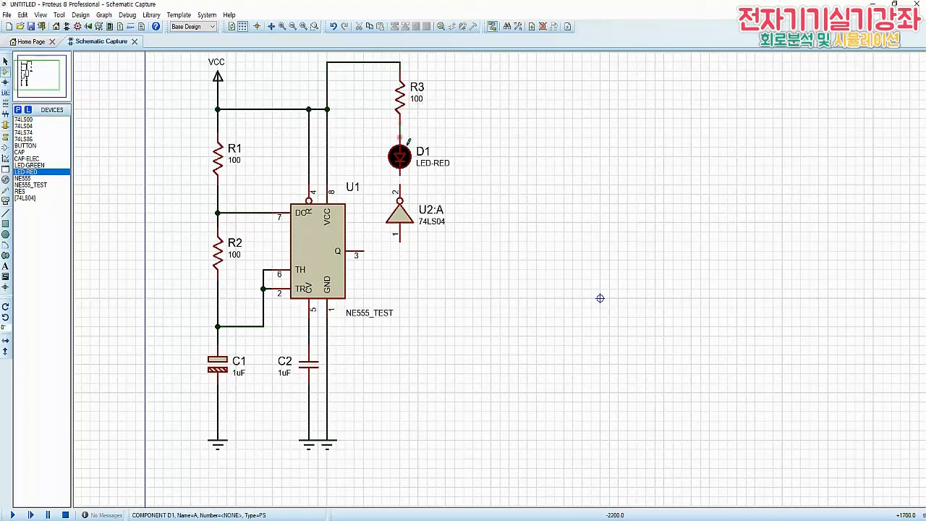
click(409, 143)
click(409, 188)
click(409, 244)
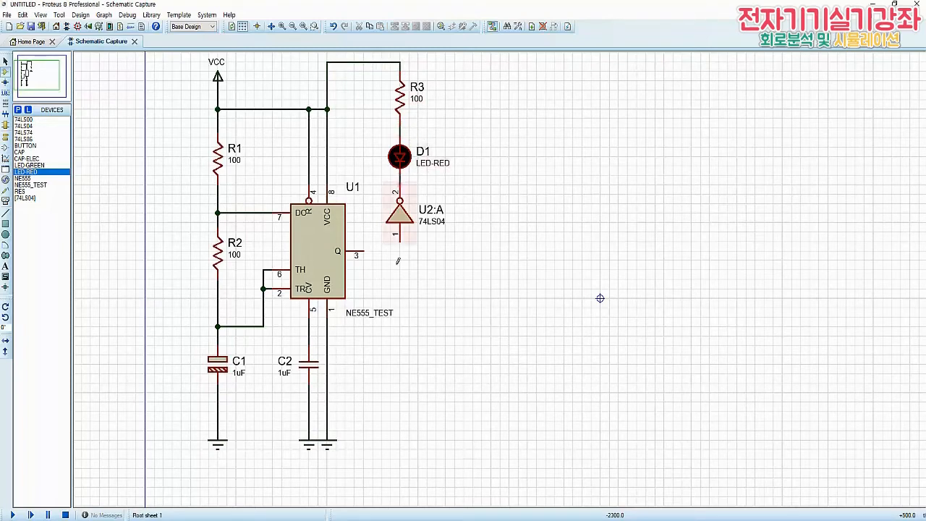
click(374, 256)
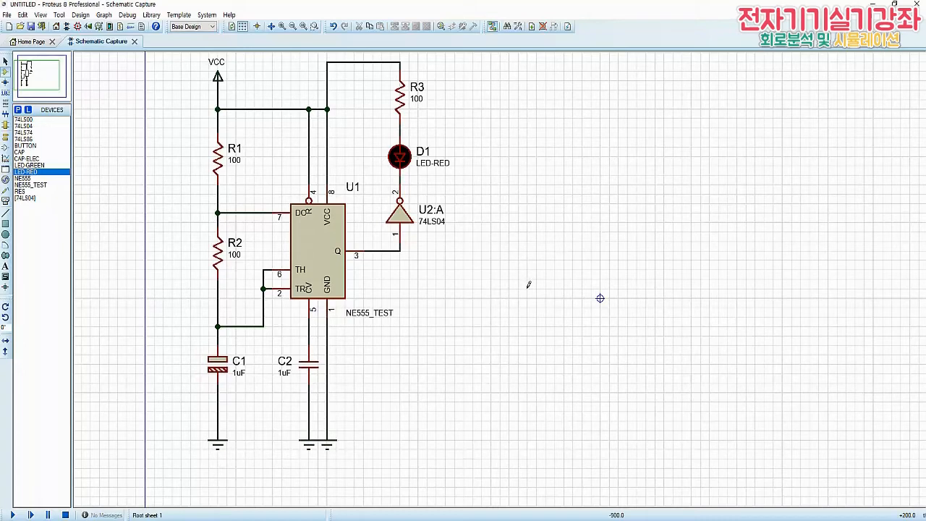
Set R1's resistance to 10K
double_click(219, 160)
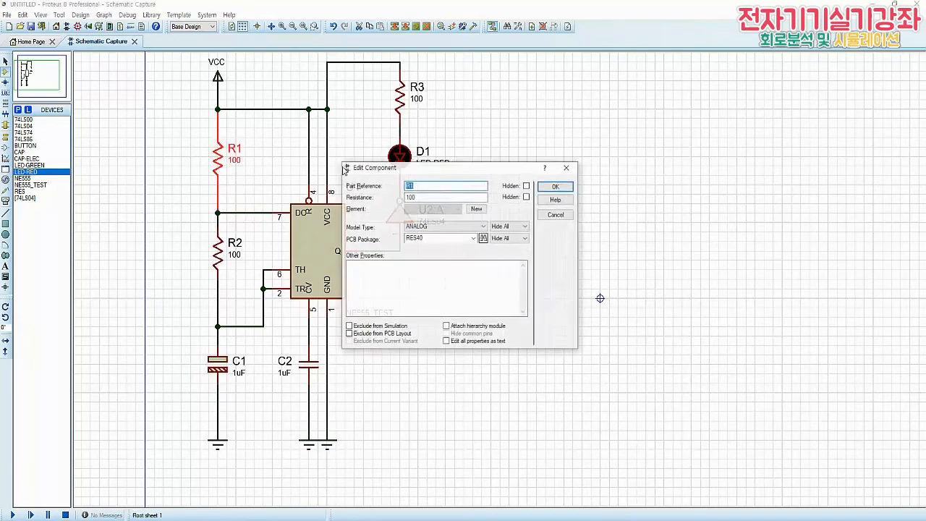
key(Tab)
text(10)
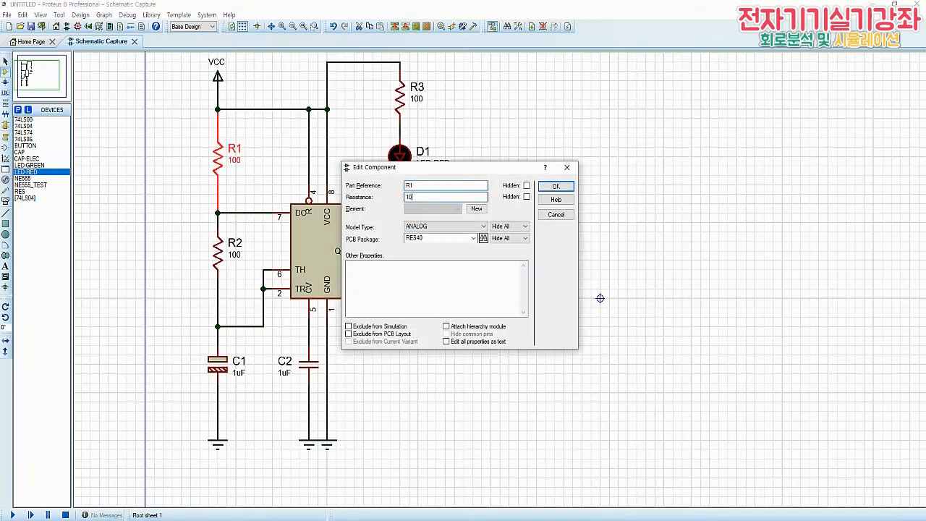
key(Return)
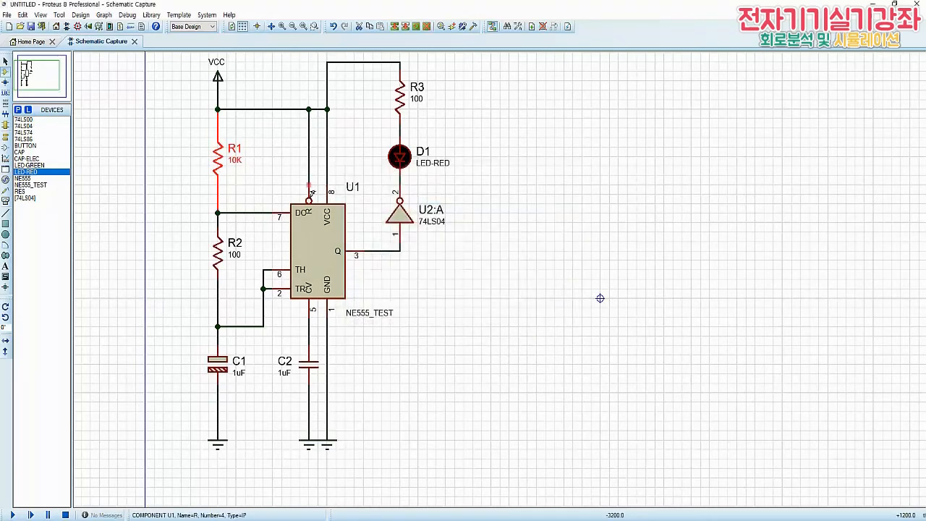
Move R2 slightly down along its branch and set its resistance to 10K
drag(221, 259, 222, 268)
click(207, 266)
double_click(223, 266)
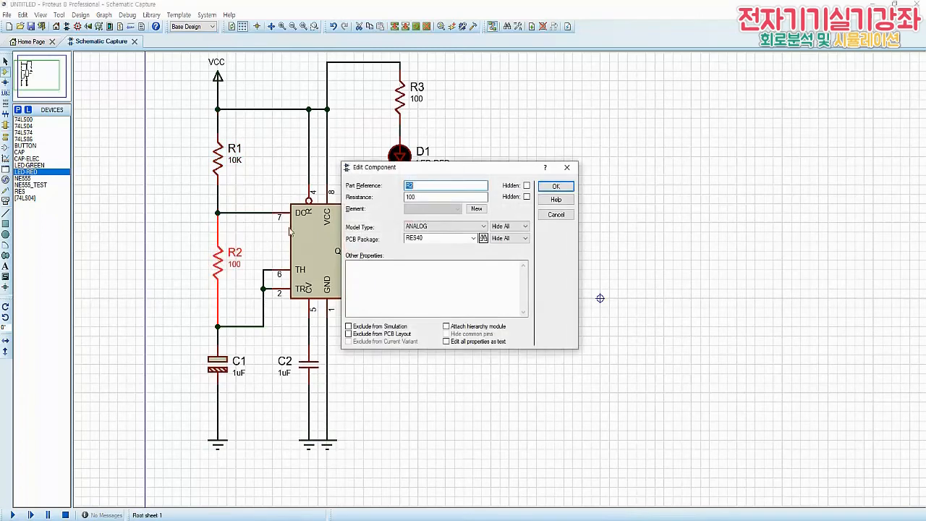
key(Tab)
text(1)
key(Return)
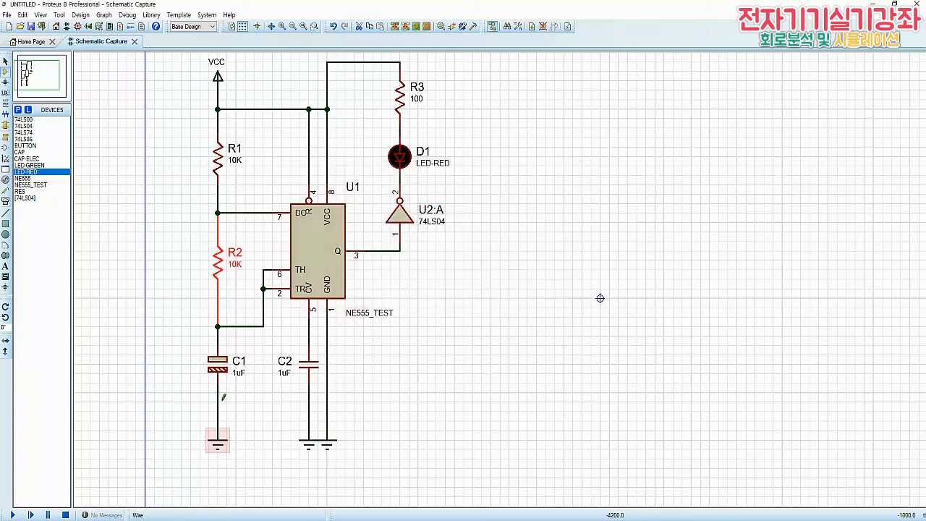
Set C1's capacitance to 100uF and C2's to 0.1uF
double_click(221, 365)
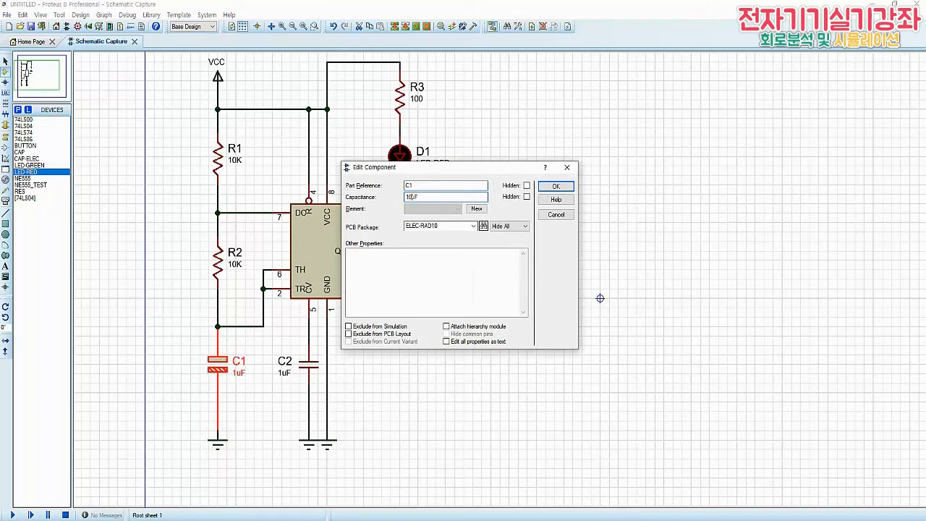
text(00)
key(Return)
double_click(309, 366)
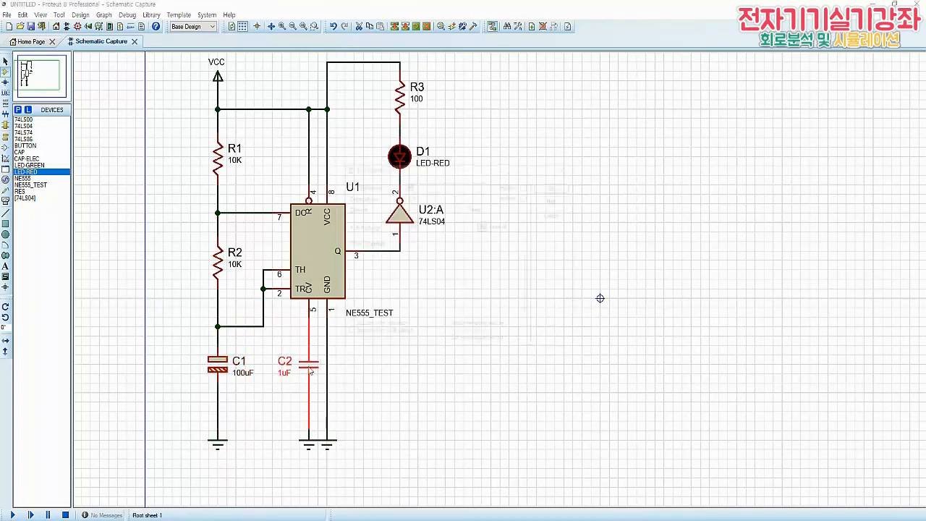
click(406, 198)
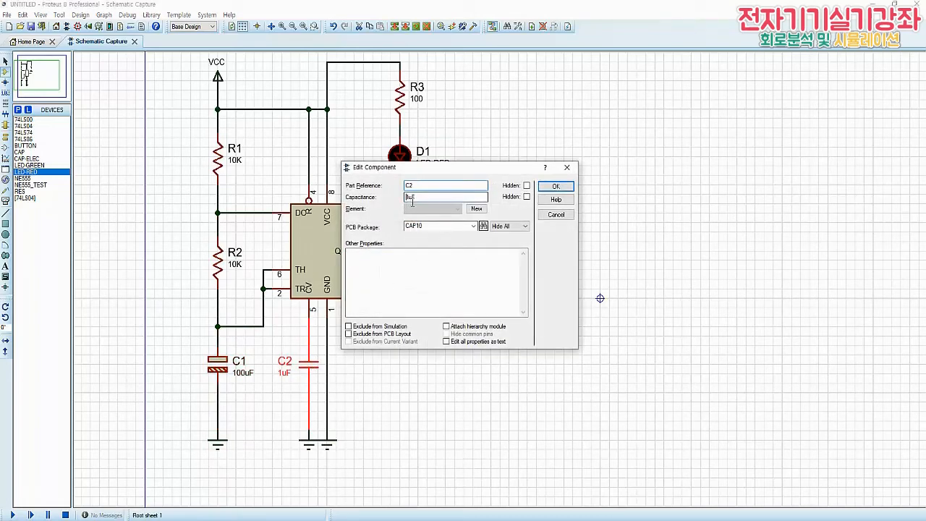
text(0.)
key(Return)
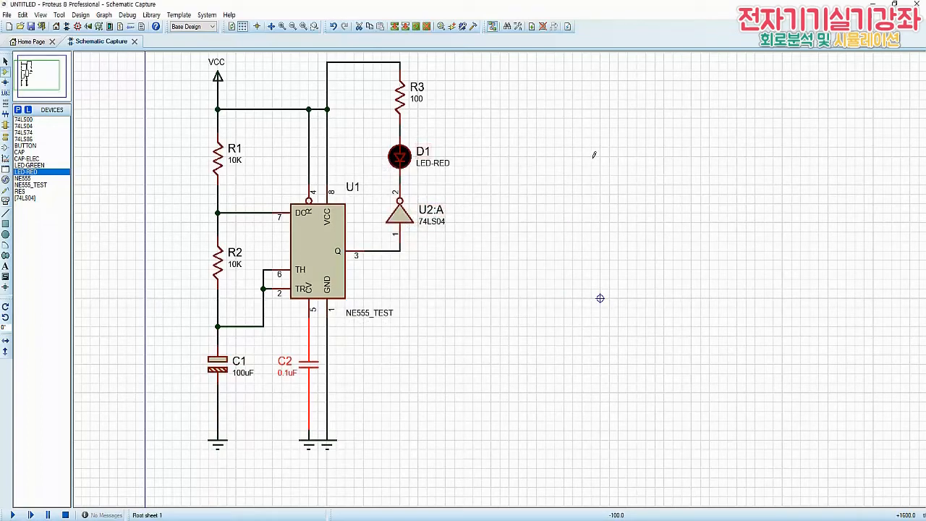
Set the resistance of R3, the LED's series resistor, to 220
double_click(404, 105)
key(Tab)
text(22)
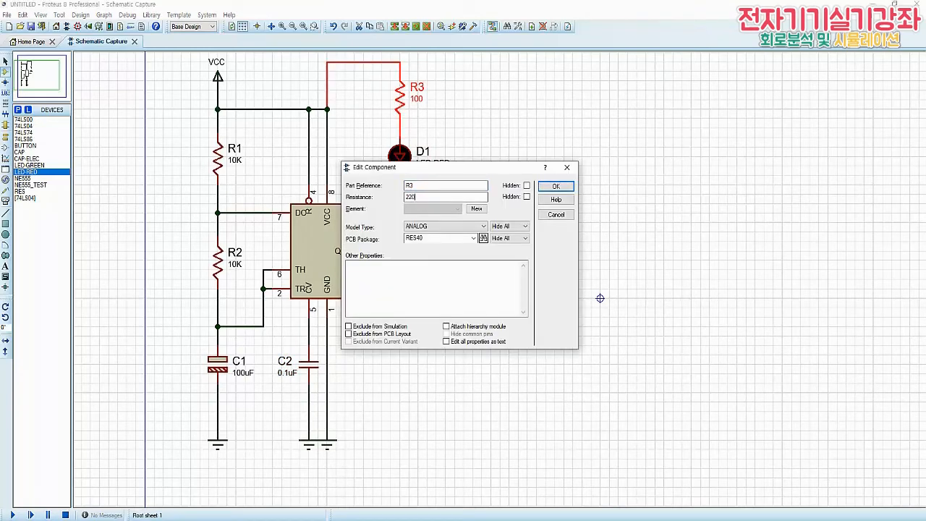
text(0)
key(Return)
click(542, 287)
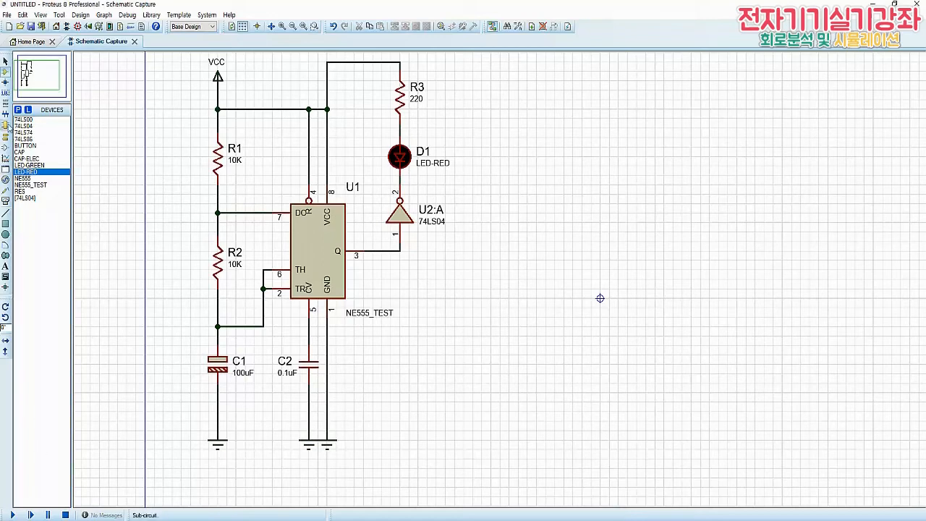
Add the wire label IC=0 to the wire joining the R2–C1 node to U1's pins 2 and 6
click(7, 94)
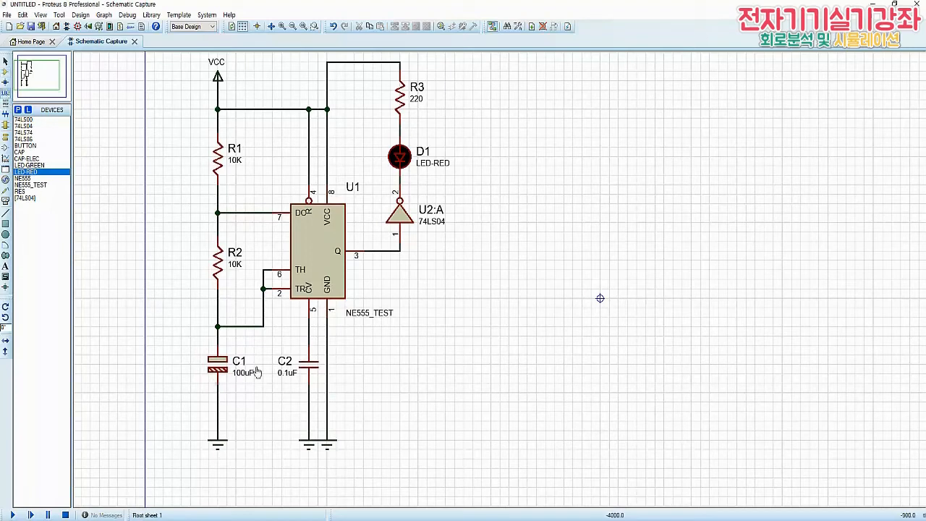
click(245, 327)
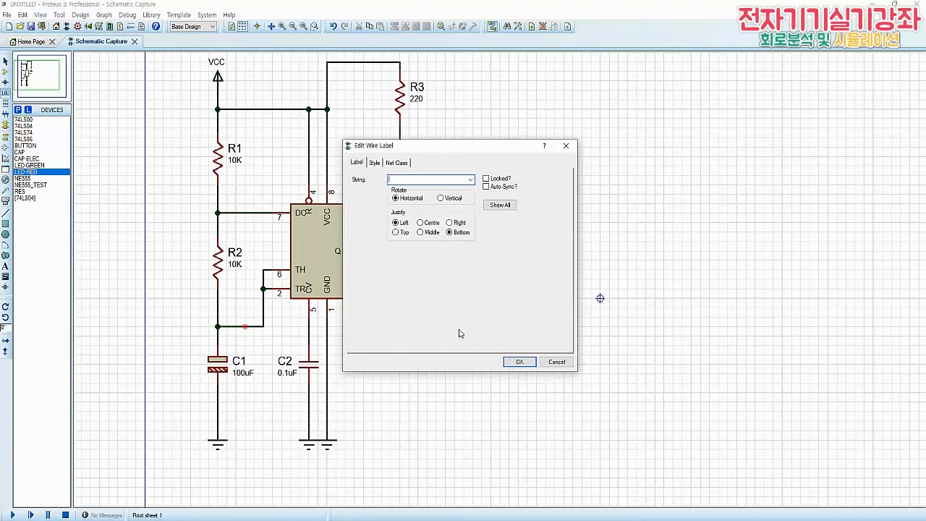
text(IC=0)
click(515, 362)
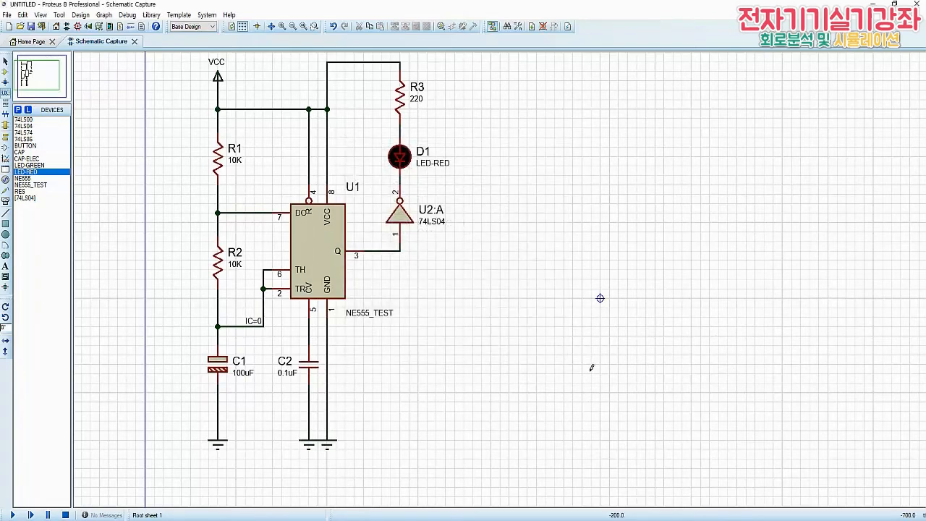
Shift the IC=0 label slightly along its wire towards the R2–C1 node
click(5, 62)
double_click(252, 318)
click(520, 362)
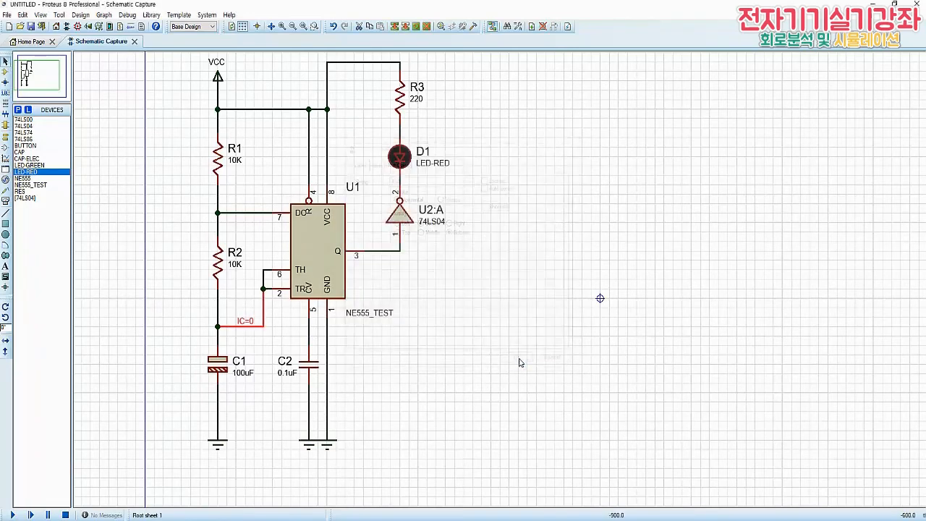
click(444, 348)
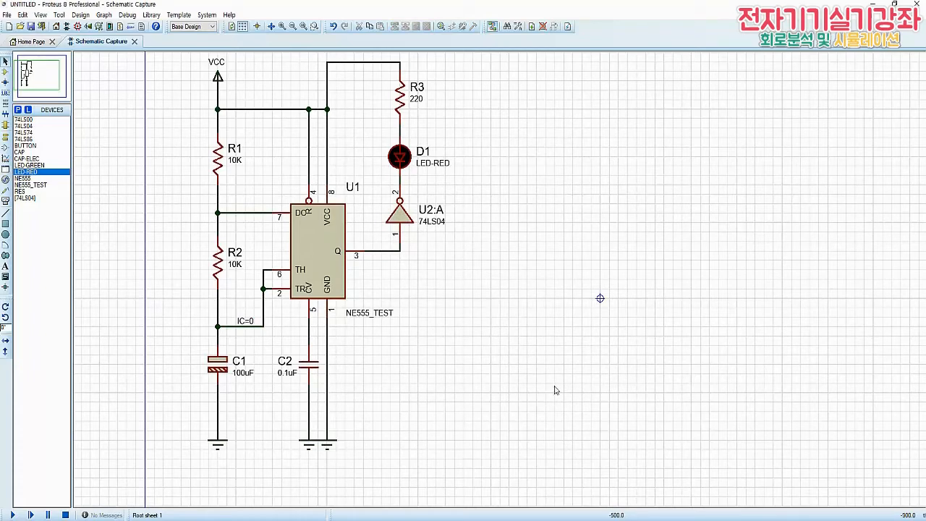
Run the simulation of the 555 timer circuit to watch the red LED
click(14, 514)
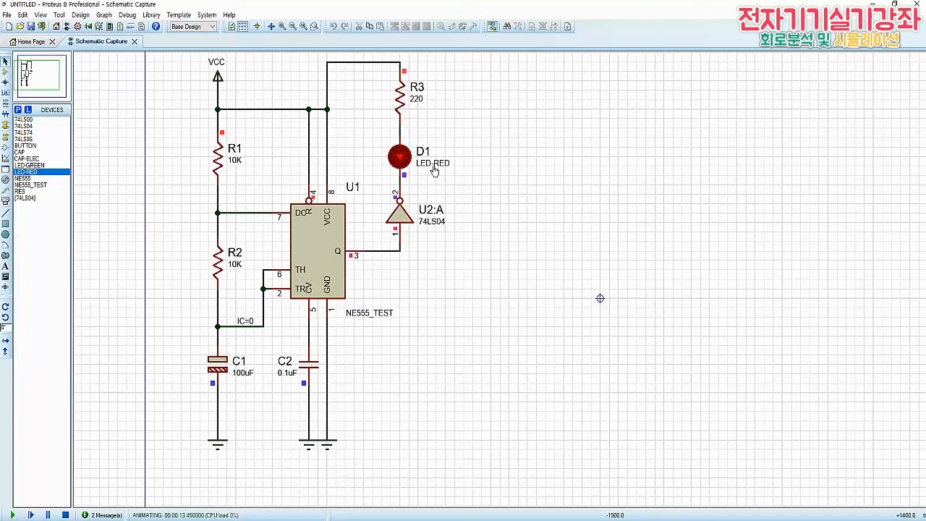
Restart the simulation with Show Wire Current with Arrows enabled in the animation options
click(65, 514)
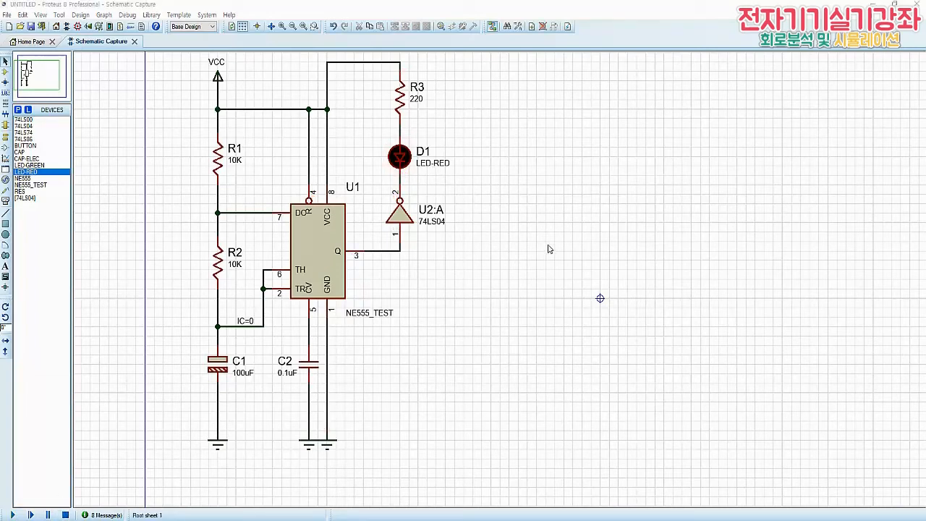
click(208, 19)
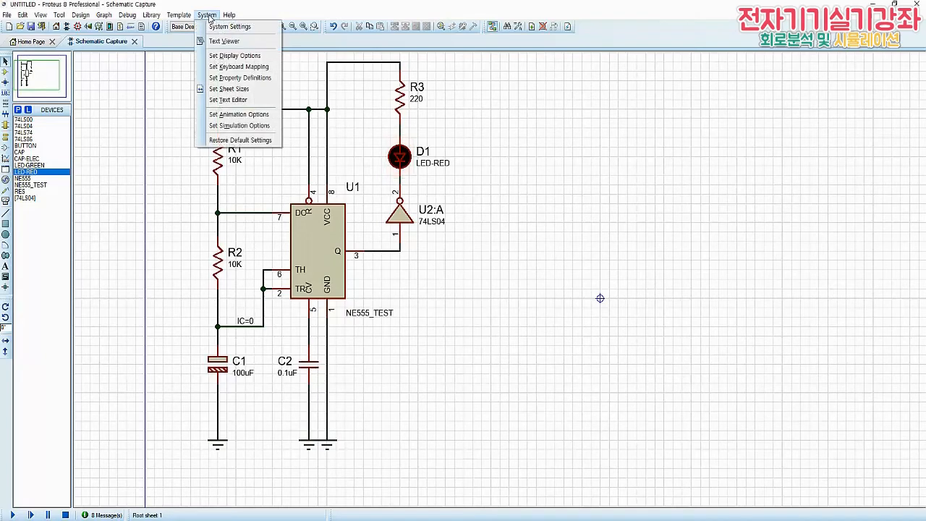
click(249, 116)
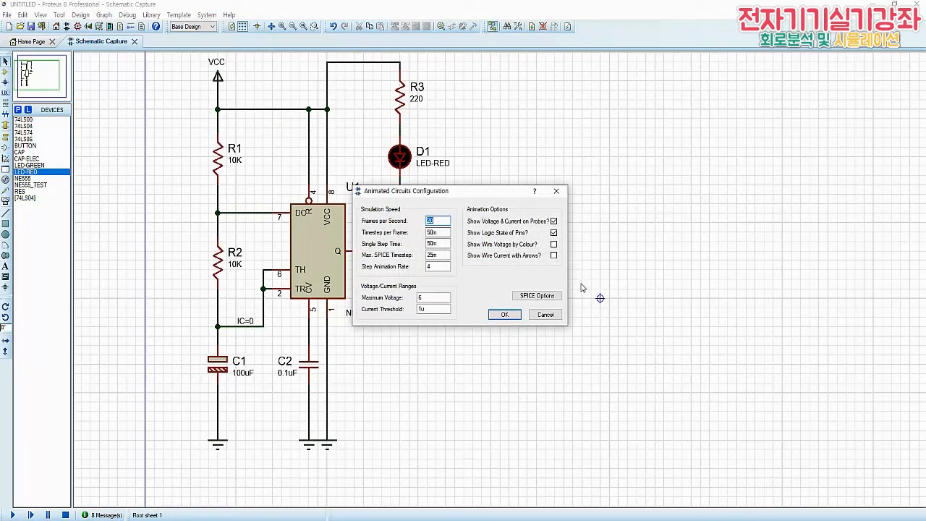
mouse_move(471, 262)
mouse_down()
mouse_move(554, 262)
mouse_move(560, 252)
mouse_up()
click(554, 256)
click(504, 314)
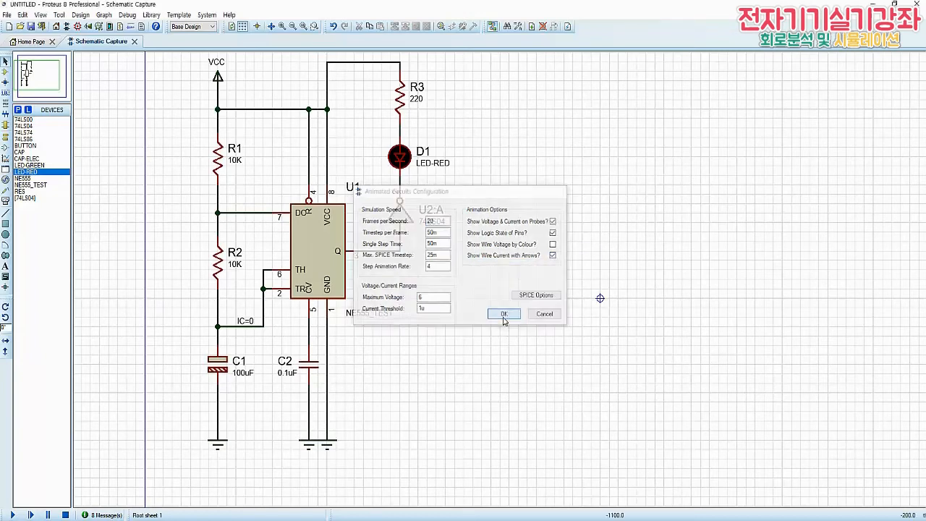
key(F12)
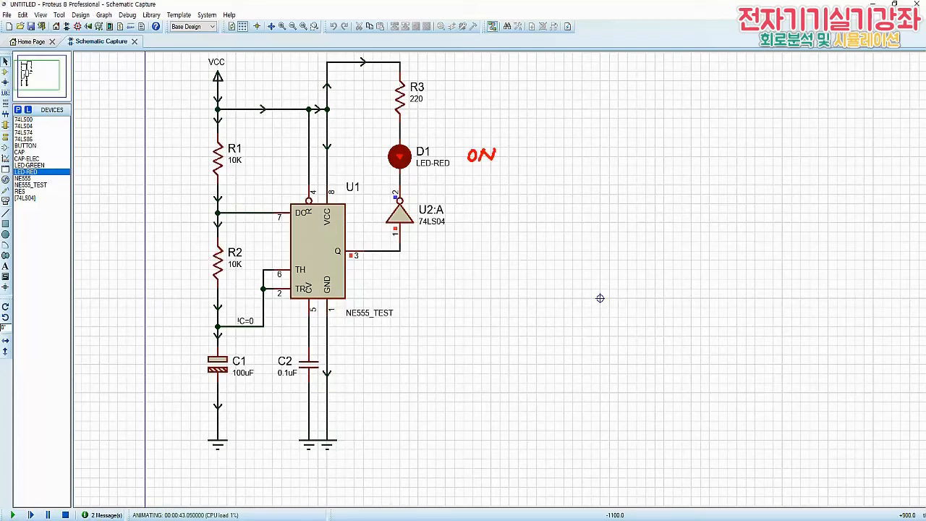
drag(189, 402, 194, 133)
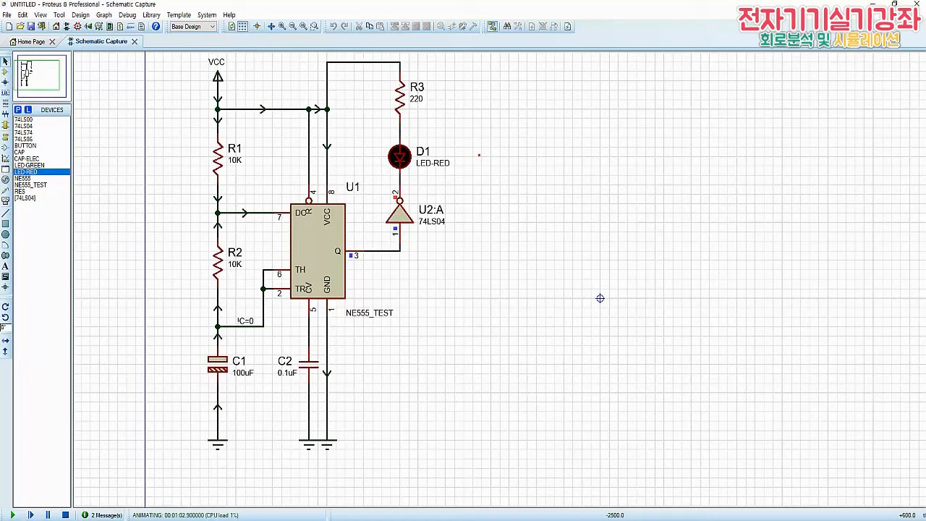
key(b)
drag(473, 150, 473, 151)
drag(487, 149, 479, 159)
mouse_move(480, 154)
mouse_down()
mouse_move(493, 153)
mouse_move(492, 160)
mouse_up()
drag(493, 154, 501, 163)
drag(197, 217, 198, 431)
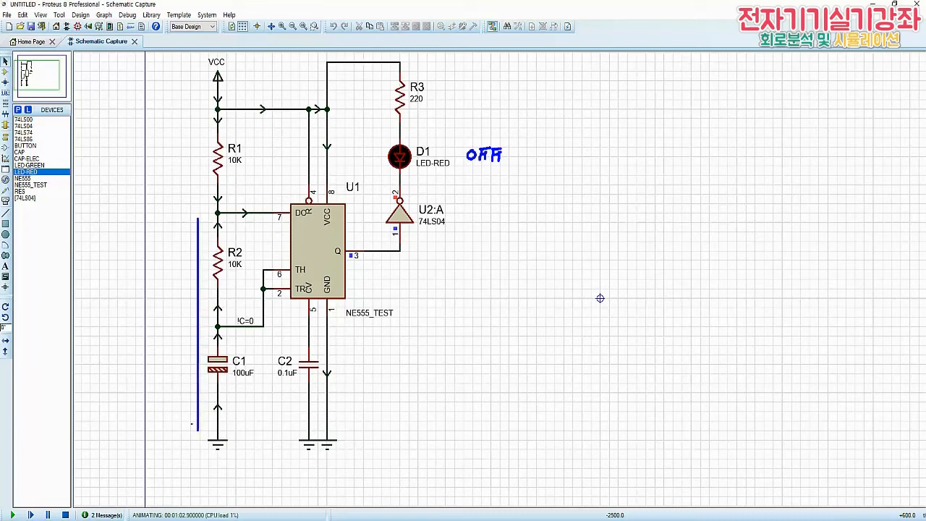
drag(282, 223, 198, 223)
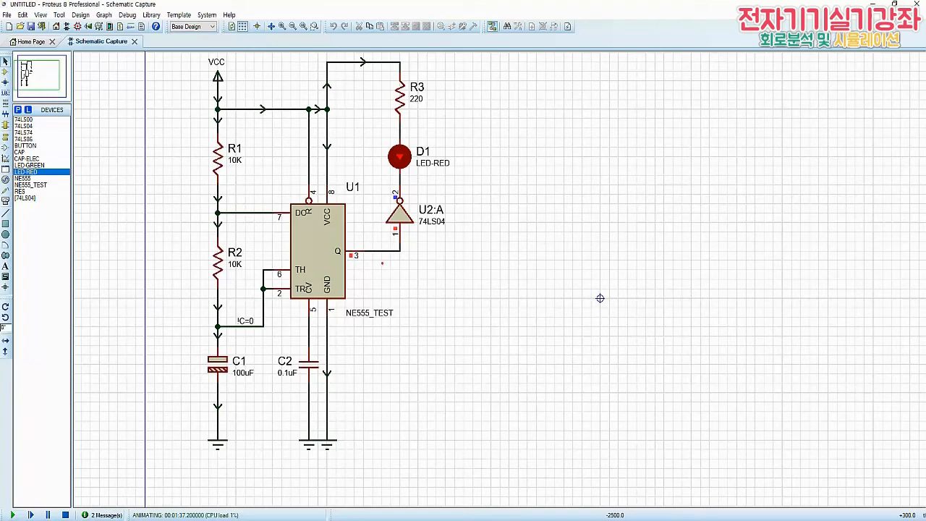
mouse_move(382, 263)
mouse_down()
mouse_move(377, 272)
mouse_move(389, 266)
mouse_up()
mouse_move(391, 261)
mouse_down()
mouse_move(385, 272)
mouse_move(404, 261)
mouse_up()
drag(399, 263, 403, 269)
drag(413, 261, 412, 266)
drag(409, 266, 418, 271)
drag(419, 266, 425, 272)
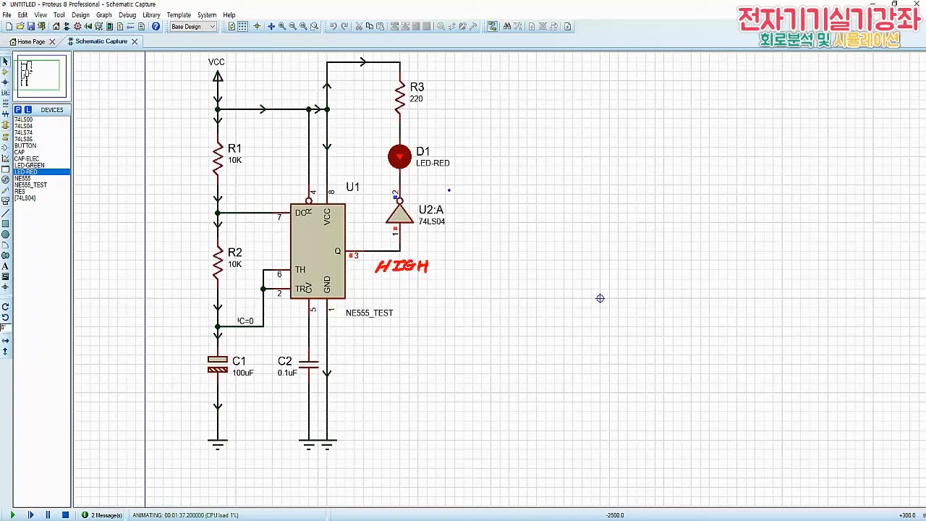
mouse_move(428, 184)
mouse_down()
mouse_move(424, 196)
mouse_move(462, 181)
mouse_up()
key(r)
drag(461, 151, 467, 159)
drag(471, 153, 477, 159)
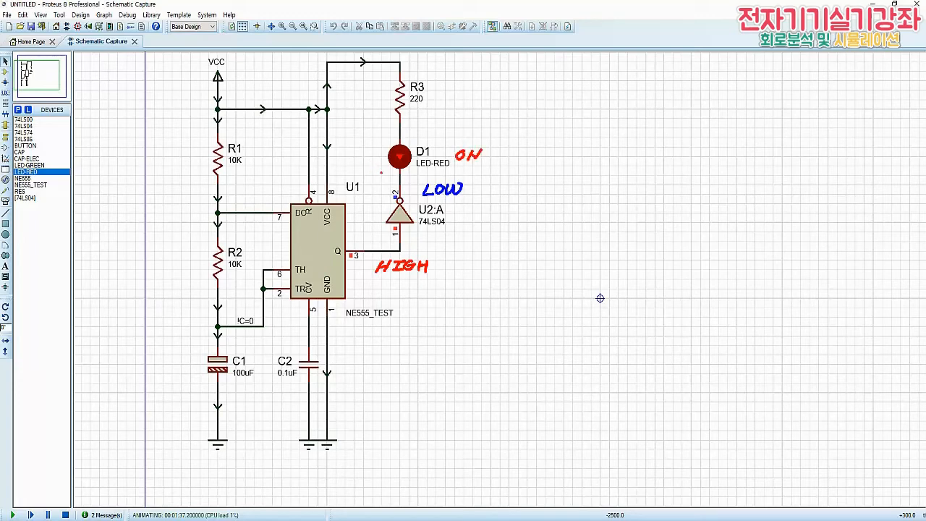
drag(373, 178, 373, 92)
key(Escape)
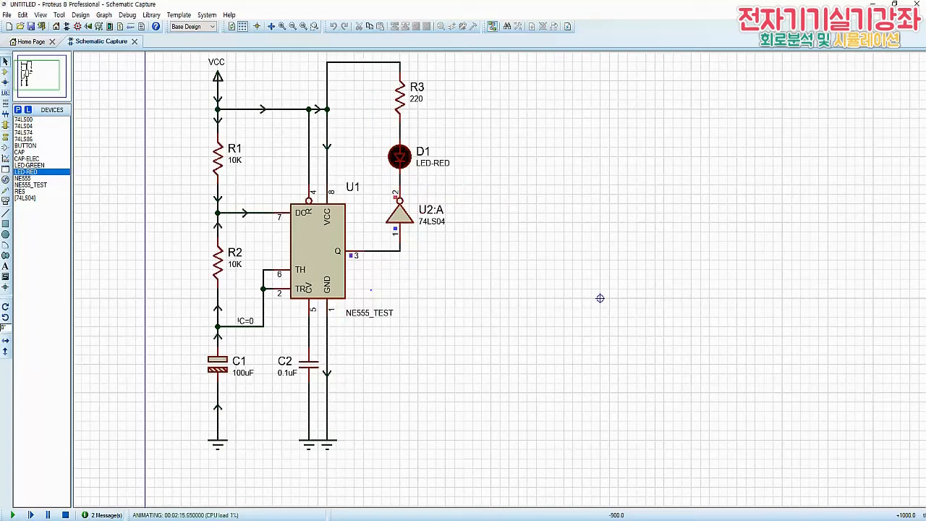
mouse_move(387, 261)
mouse_down()
mouse_move(385, 271)
mouse_move(403, 262)
mouse_move(418, 269)
mouse_move(424, 255)
mouse_up()
drag(429, 186, 482, 196)
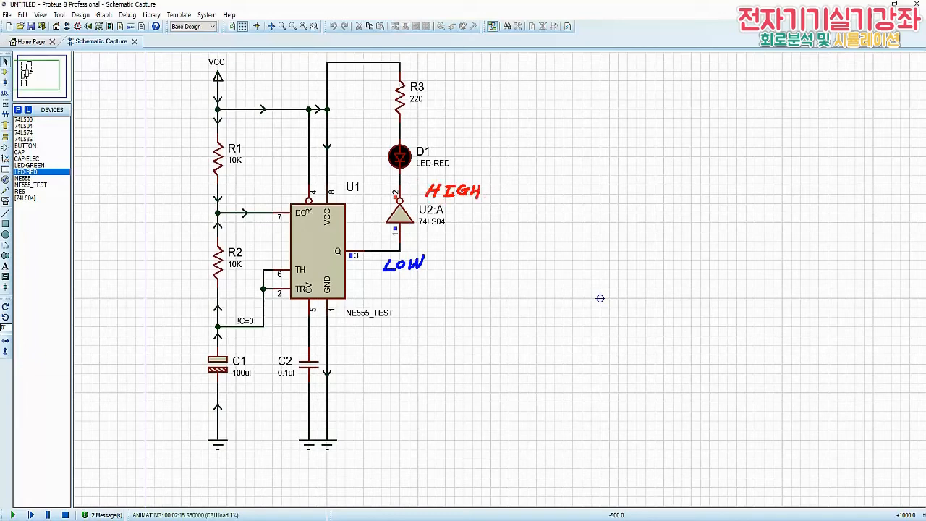
mouse_move(421, 62)
mouse_down()
mouse_move(423, 74)
mouse_move(453, 62)
mouse_move(443, 74)
mouse_move(472, 74)
mouse_up()
drag(472, 69, 481, 75)
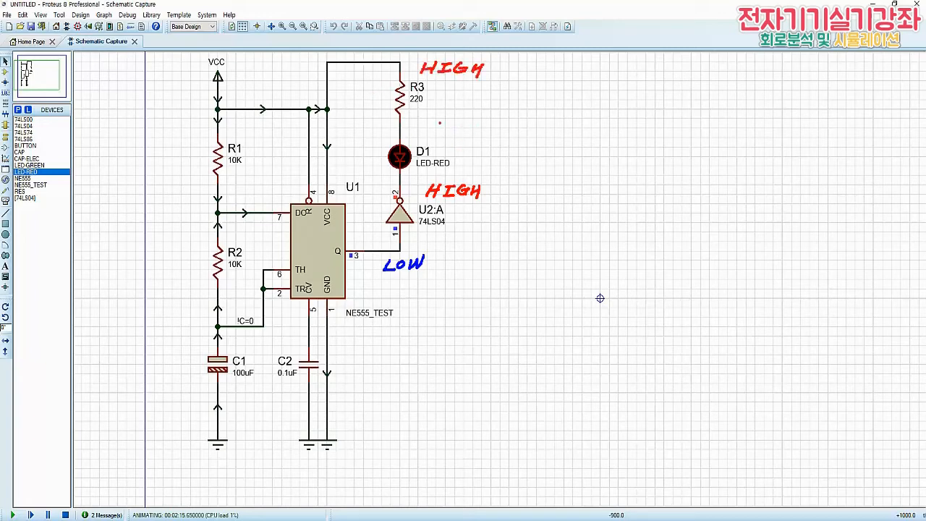
drag(431, 119, 444, 120)
drag(437, 119, 458, 121)
mouse_move(447, 127)
mouse_down()
mouse_move(468, 119)
mouse_move(457, 150)
mouse_move(483, 146)
mouse_move(472, 157)
mouse_up()
mouse_move(472, 152)
mouse_down()
mouse_move(495, 146)
mouse_move(484, 157)
mouse_up()
drag(485, 152, 494, 151)
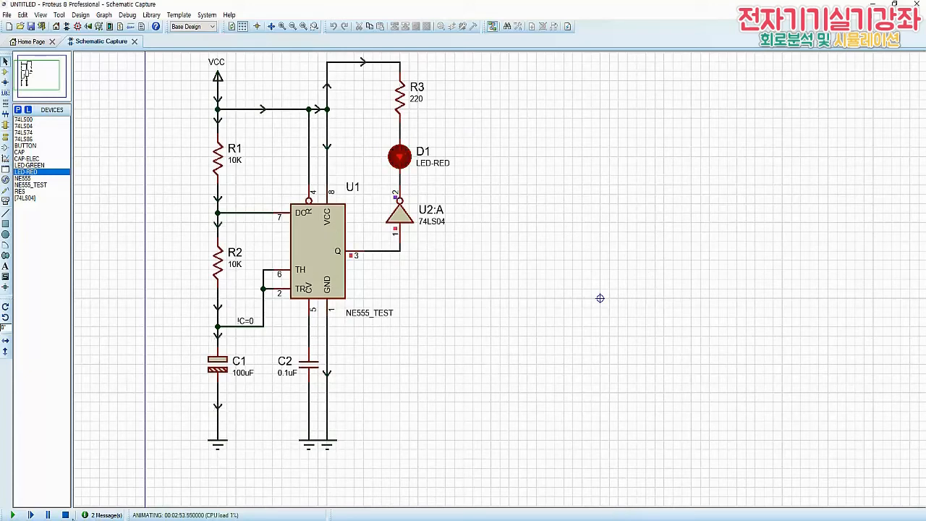
End the simulation and place an oscilloscope in the empty area beside the 555 timer circuit
click(65, 515)
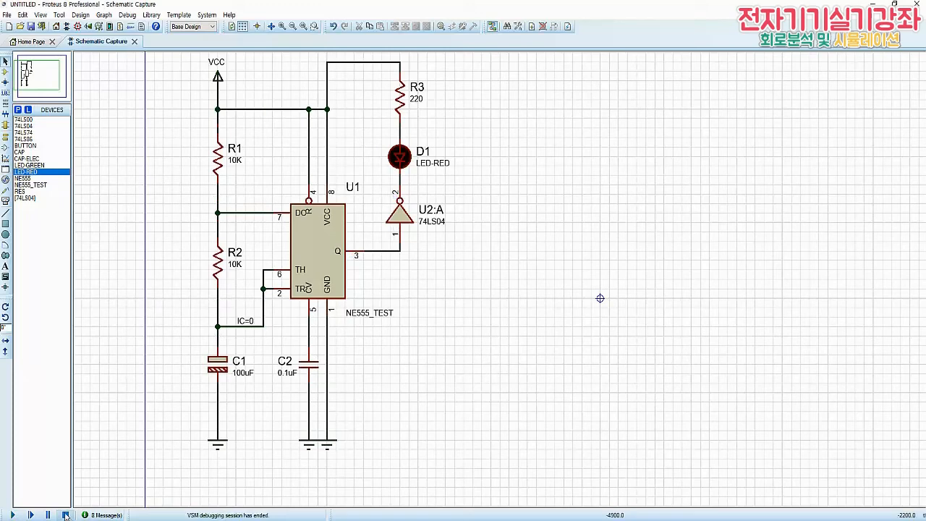
click(6, 201)
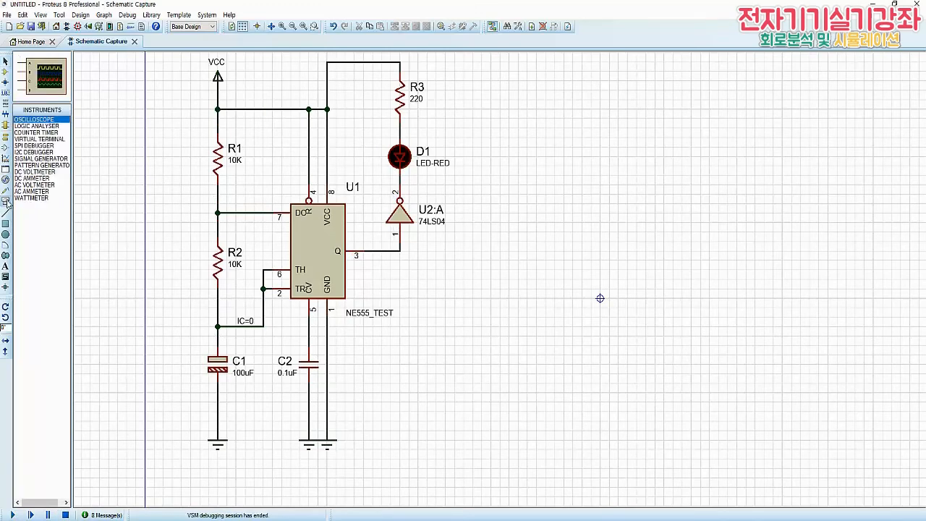
click(560, 269)
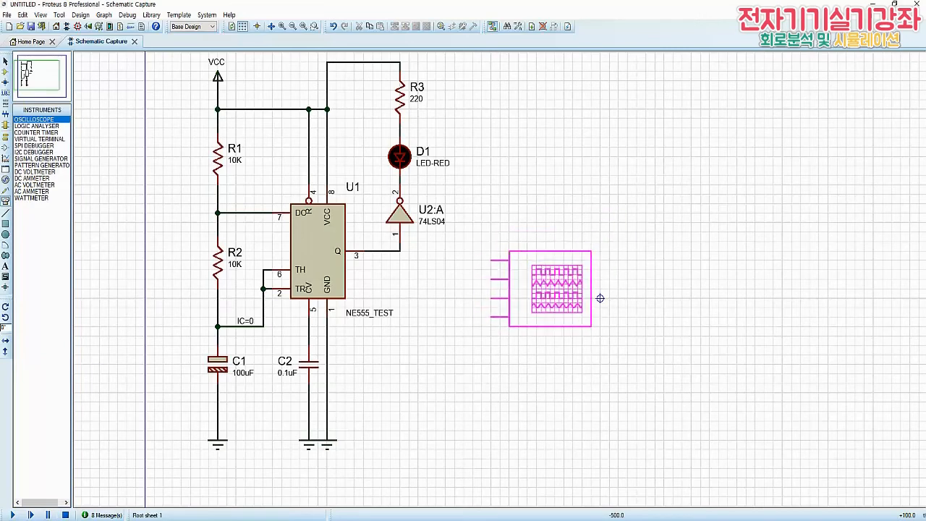
click(600, 317)
Wire oscilloscope channel A to the R2–C1 node and channel B to U1's output Q on pin 3
click(492, 288)
click(418, 289)
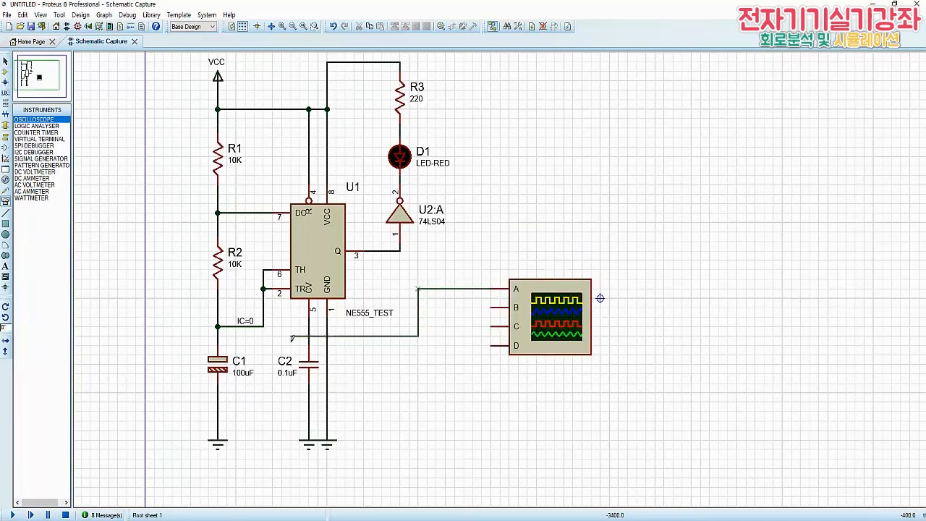
click(263, 327)
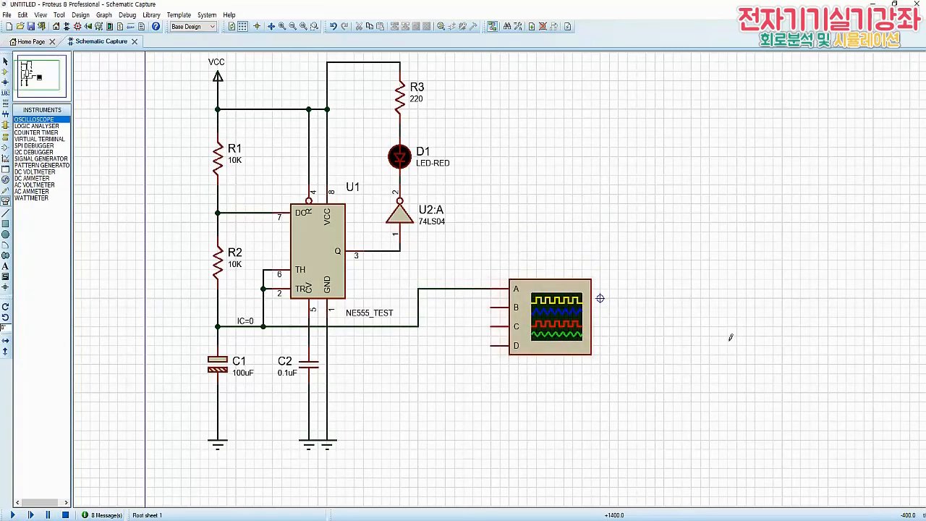
click(492, 307)
click(446, 307)
click(400, 251)
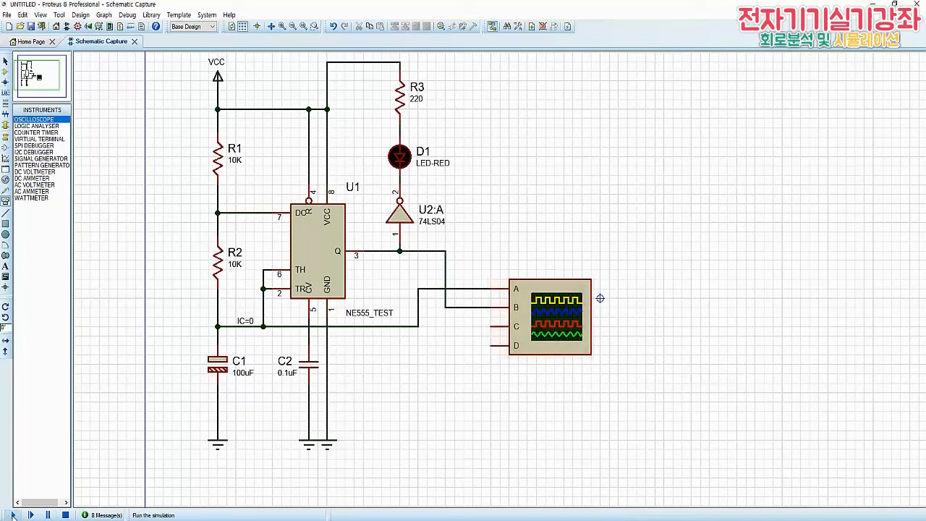
Run the simulation with the oscilloscope window moved clear of the timer circuit and its horizontal timebase set to 0.2 s
click(13, 515)
drag(144, 96, 567, 60)
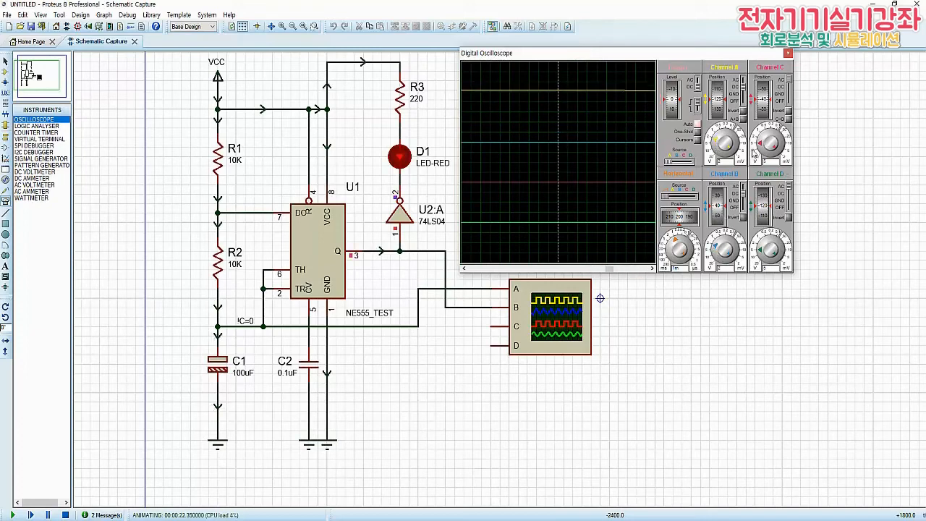
click(673, 246)
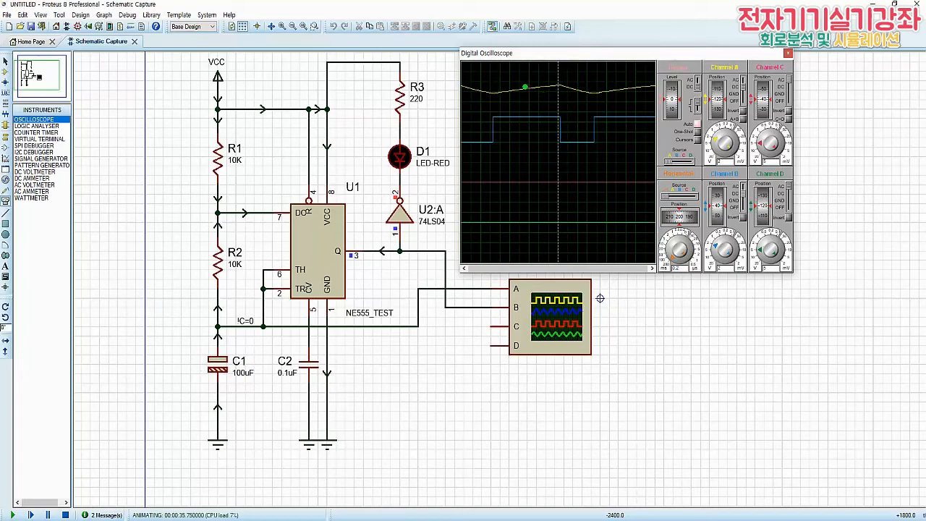
drag(496, 94, 557, 85)
drag(496, 118, 558, 118)
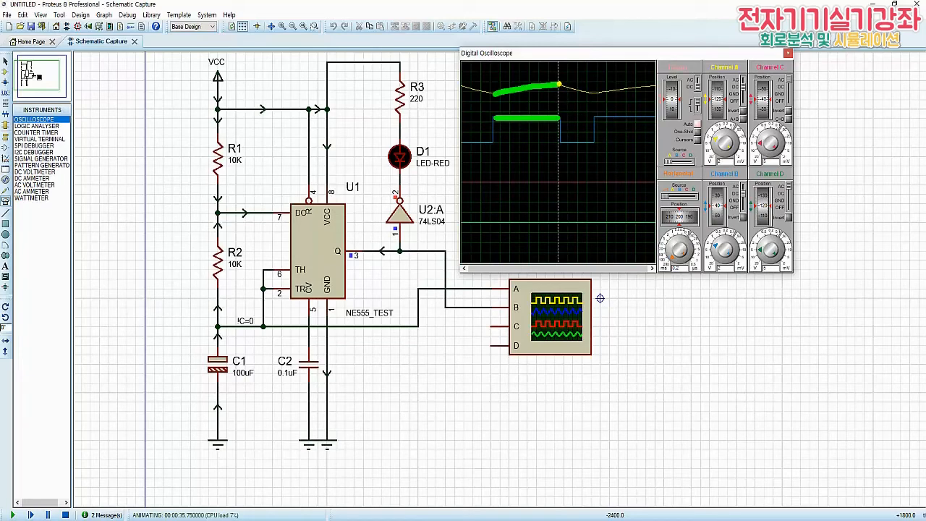
drag(561, 85, 576, 92)
drag(561, 141, 594, 141)
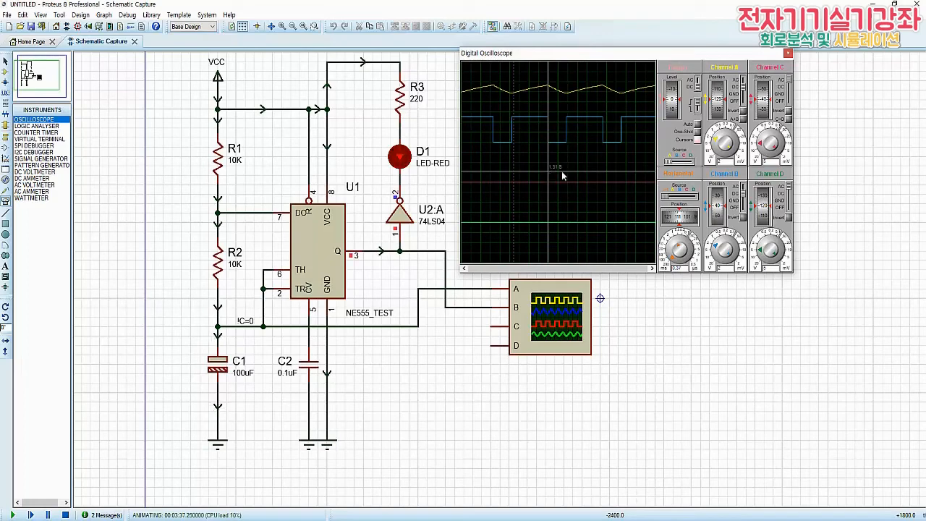
Place oscilloscope time cursors on three consecutive edges of the channel B square wave to time its low and high periods
click(548, 174)
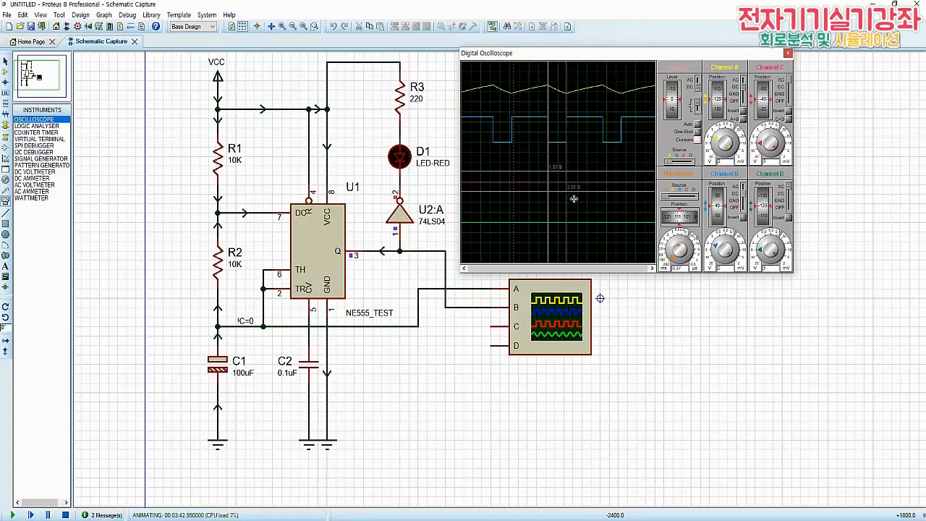
click(568, 193)
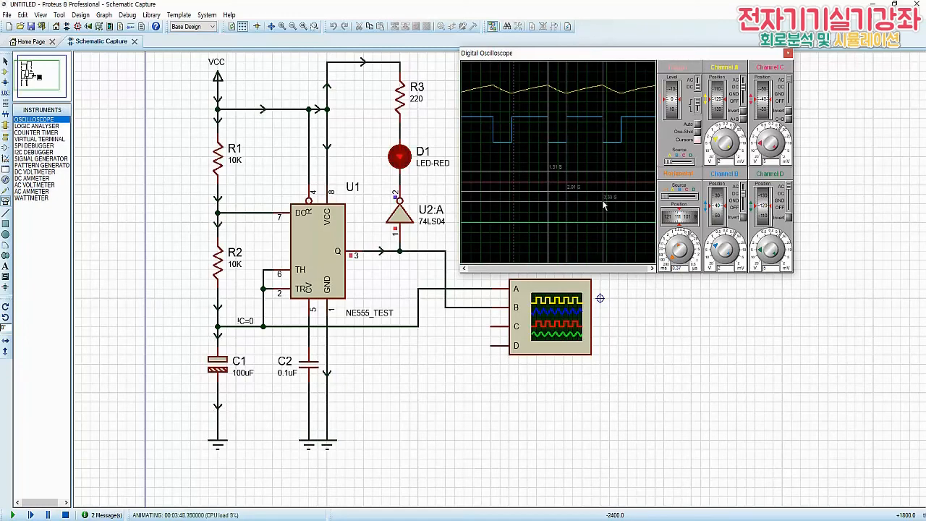
click(603, 201)
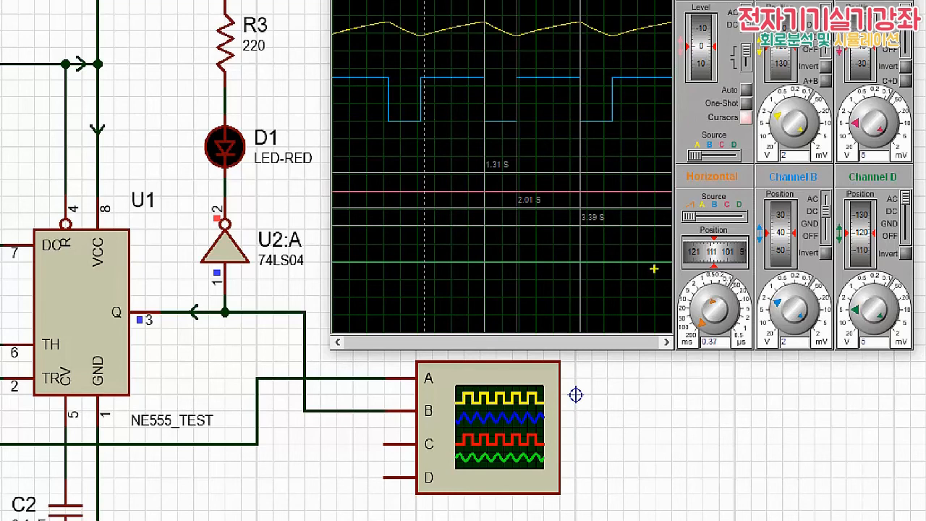
drag(520, 78, 580, 77)
mouse_move(525, 51)
mouse_down()
mouse_move(539, 51)
mouse_move(528, 62)
mouse_move(585, 50)
mouse_move(588, 60)
mouse_up()
drag(595, 56, 600, 58)
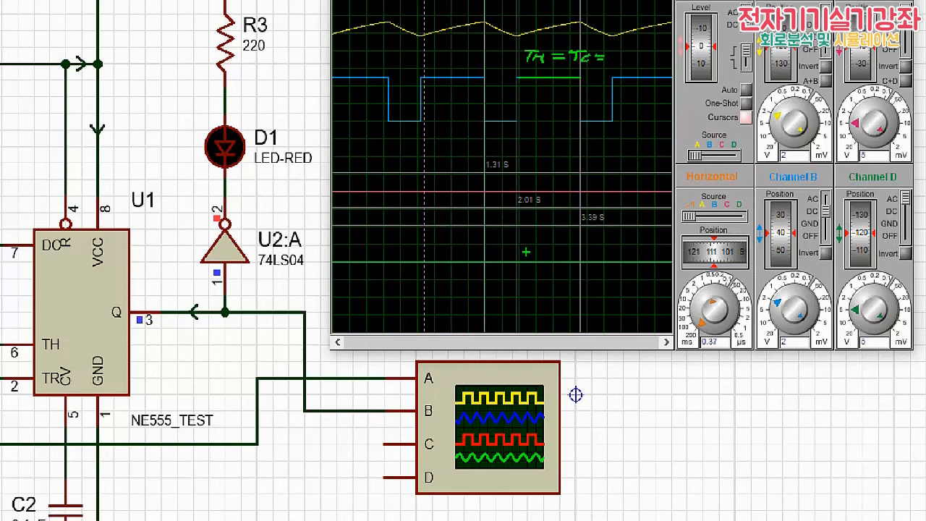
mouse_move(615, 51)
mouse_down()
mouse_move(610, 63)
mouse_move(639, 52)
mouse_move(648, 64)
mouse_up()
click(616, 62)
key(b)
drag(486, 122, 518, 122)
key(y)
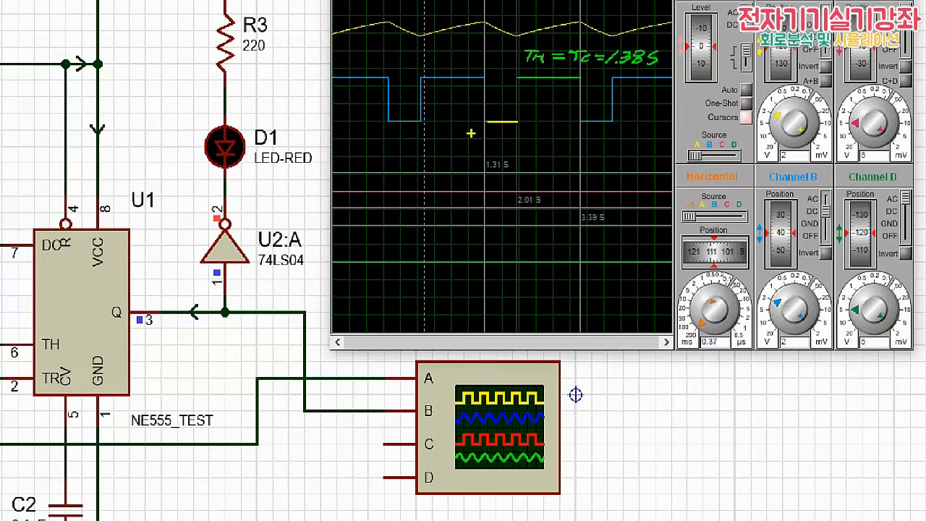
mouse_move(463, 132)
mouse_down()
mouse_move(480, 132)
mouse_move(484, 145)
mouse_move(546, 137)
mouse_up()
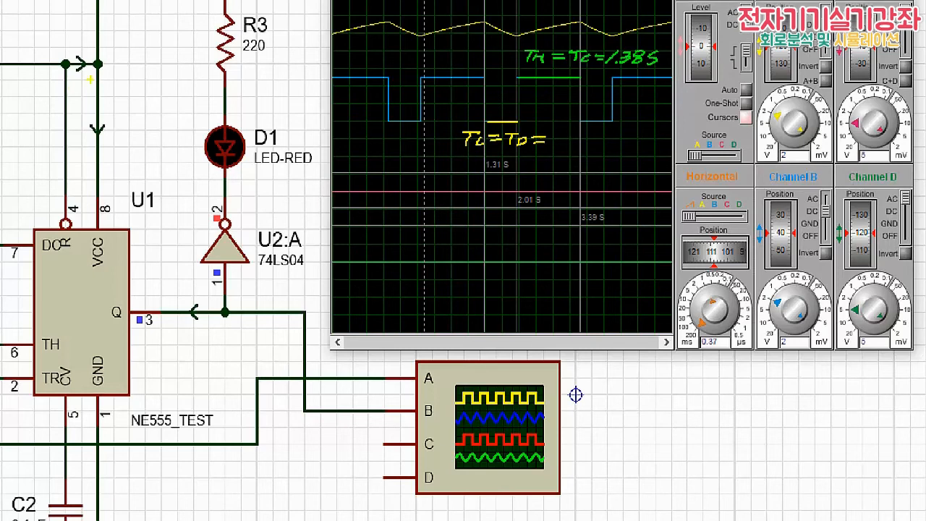
drag(558, 133, 557, 135)
click(566, 143)
drag(572, 134, 571, 144)
drag(593, 133, 578, 145)
mouse_move(441, 233)
mouse_down()
mouse_move(457, 232)
mouse_move(450, 247)
mouse_up()
mouse_move(466, 237)
mouse_down()
mouse_move(504, 228)
mouse_move(518, 245)
mouse_up()
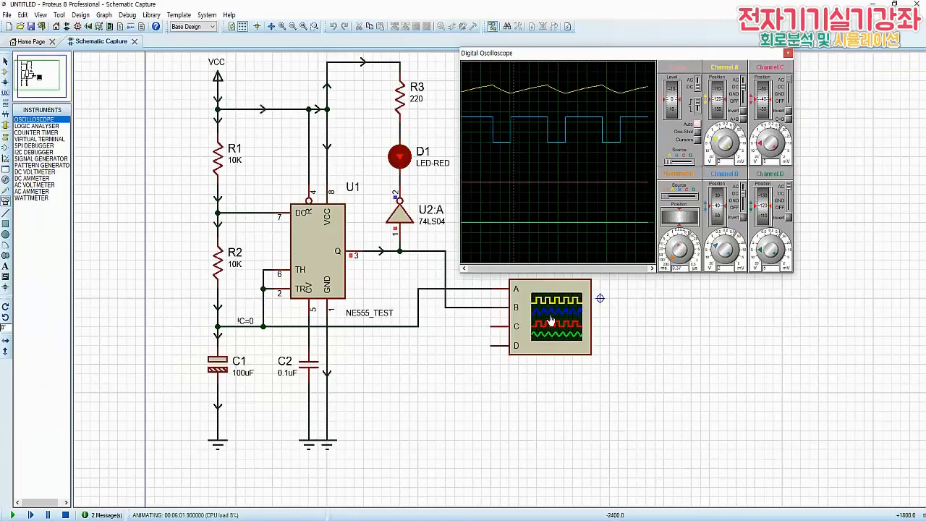
drag(621, 298, 658, 284)
mouse_move(651, 286)
mouse_down()
mouse_move(649, 298)
mouse_move(728, 288)
mouse_up()
drag(719, 294, 769, 294)
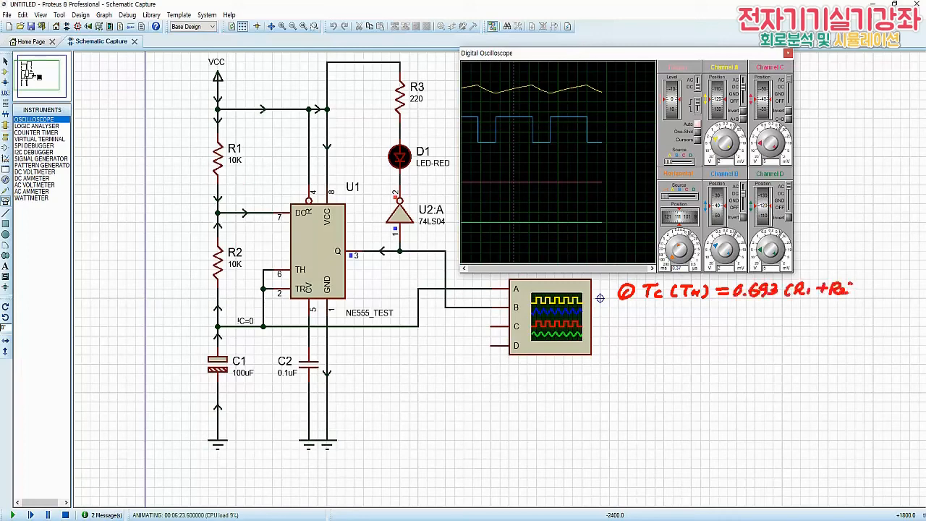
click(805, 297)
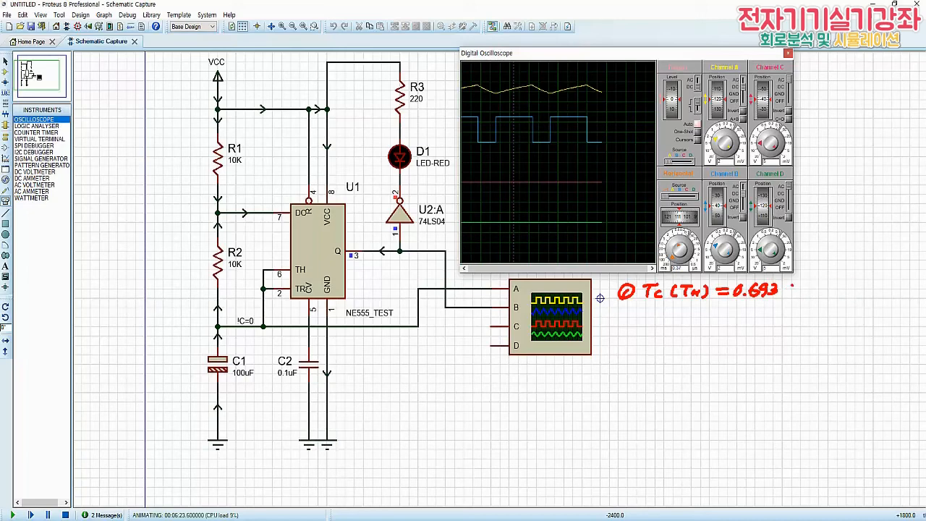
drag(790, 285, 794, 296)
mouse_move(796, 285)
mouse_down()
mouse_move(803, 294)
mouse_move(829, 286)
mouse_move(829, 295)
mouse_up()
mouse_move(830, 282)
mouse_down()
mouse_move(841, 295)
mouse_move(872, 298)
mouse_up()
drag(891, 283, 887, 294)
drag(903, 283, 897, 293)
drag(906, 283, 906, 294)
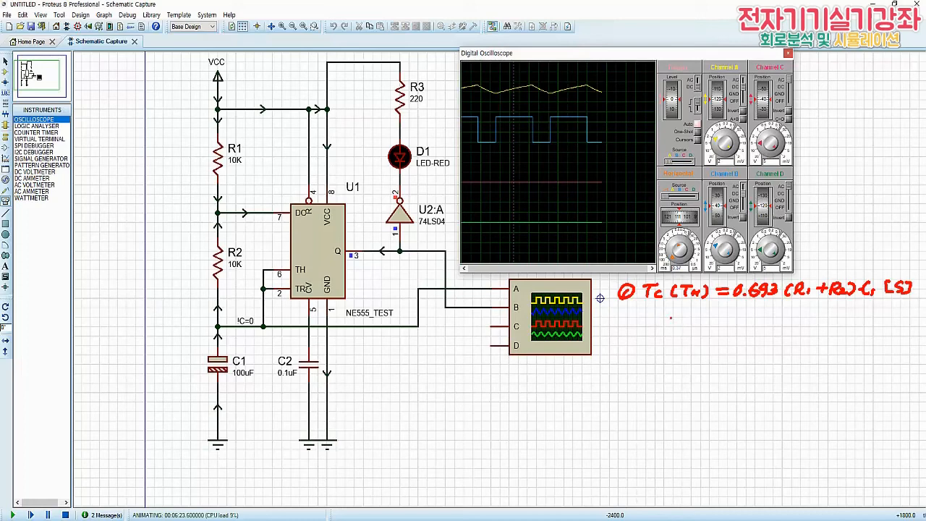
mouse_move(648, 313)
mouse_down()
mouse_move(660, 319)
mouse_move(672, 310)
mouse_up()
click(683, 319)
mouse_move(696, 309)
mouse_down()
mouse_move(689, 317)
mouse_move(739, 320)
mouse_move(729, 320)
mouse_up()
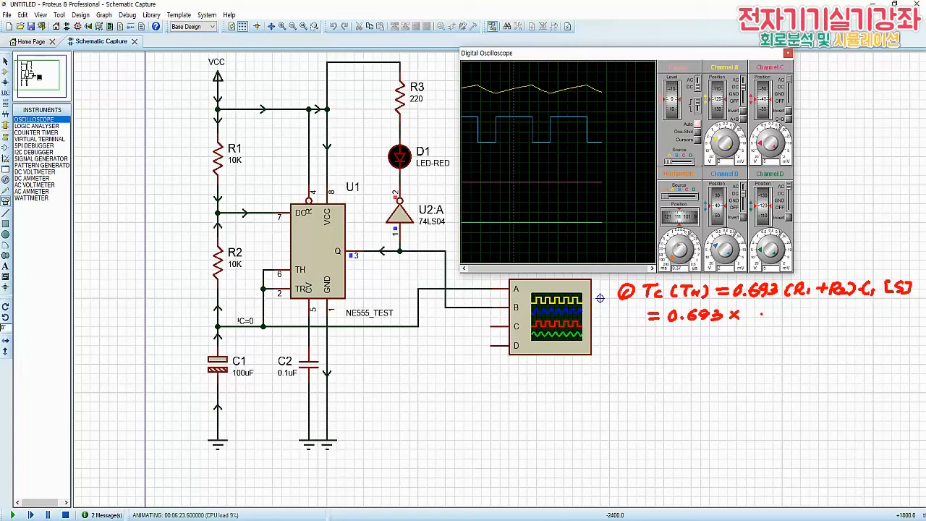
Underline the R1, R2 and C1 values and annotate the charge-time formula's substitution as 0.693 × 20×10^3 × 100×10^-6
drag(228, 168, 244, 167)
drag(230, 274, 244, 270)
drag(745, 311, 778, 320)
mouse_move(787, 311)
mouse_down()
mouse_move(786, 319)
mouse_move(808, 308)
mouse_move(799, 313)
mouse_move(813, 321)
mouse_up()
click(810, 314)
drag(813, 312, 822, 321)
drag(232, 378, 254, 377)
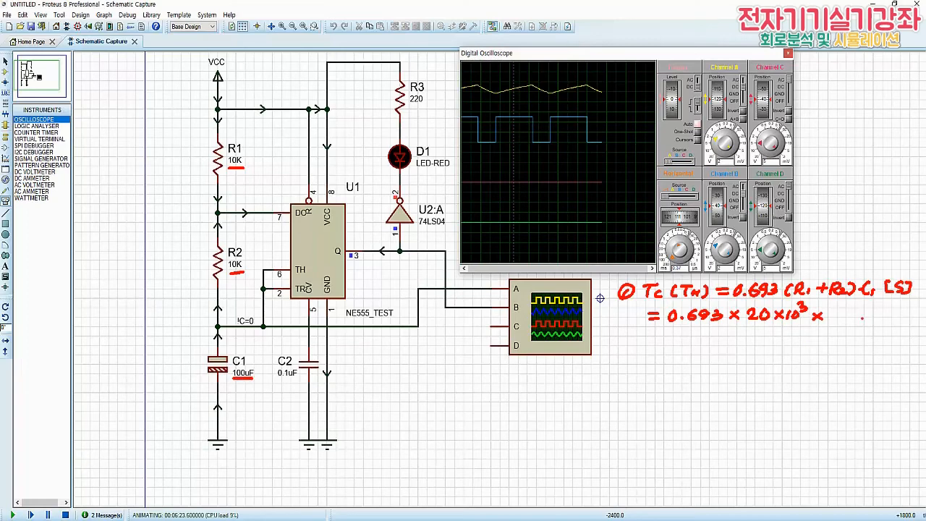
drag(831, 309, 828, 319)
drag(839, 310, 850, 310)
mouse_move(864, 309)
mouse_down()
mouse_move(857, 318)
mouse_move(897, 309)
mouse_up()
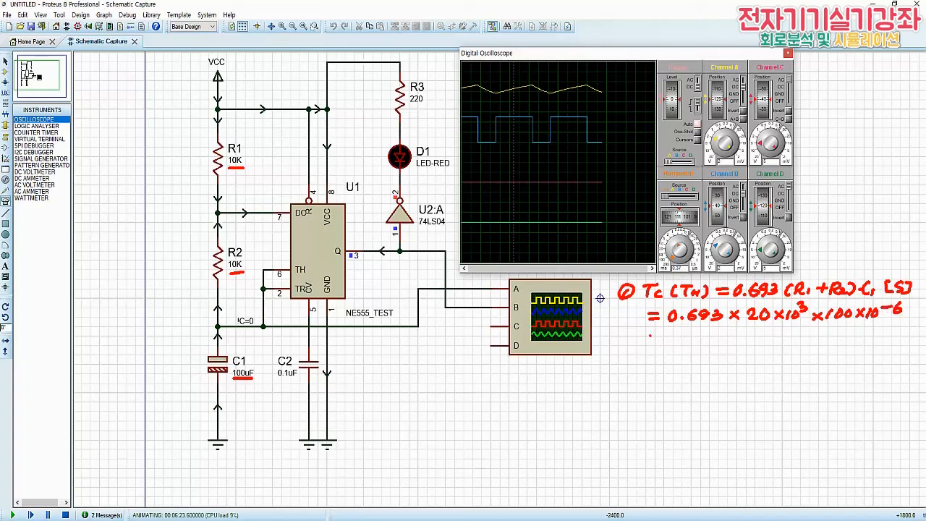
Write the charge-time result as 0.693 × 2 = 1.386 s beneath the substitution and underline it
drag(650, 335, 659, 335)
drag(652, 341, 660, 340)
drag(676, 333, 685, 342)
mouse_move(693, 332)
mouse_down()
mouse_move(688, 340)
mouse_move(699, 343)
mouse_move(731, 343)
mouse_move(735, 334)
mouse_move(742, 342)
mouse_move(804, 332)
mouse_move(797, 342)
mouse_move(827, 340)
mouse_up()
click(779, 340)
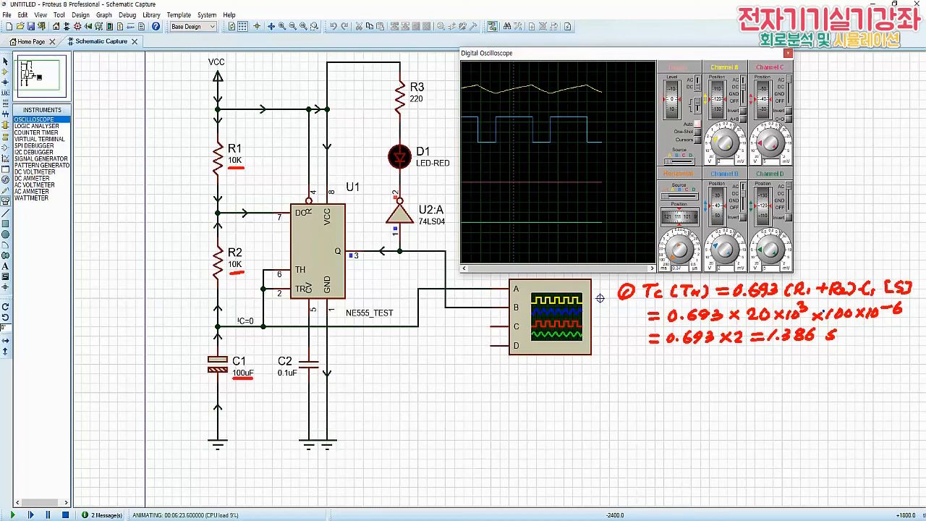
drag(768, 346, 800, 346)
Annotate the discharge-time formula TD(TL) = 0.693·R2·C1 [S] in blue below the charge-time calculation and box R2
mouse_move(624, 356)
mouse_down()
mouse_move(634, 366)
mouse_move(618, 363)
mouse_move(638, 360)
mouse_move(629, 369)
mouse_move(659, 353)
mouse_up()
mouse_move(653, 355)
mouse_down()
mouse_move(661, 369)
mouse_move(697, 355)
mouse_up()
mouse_move(691, 355)
mouse_down()
mouse_move(712, 369)
mouse_move(746, 357)
mouse_move(782, 366)
mouse_up()
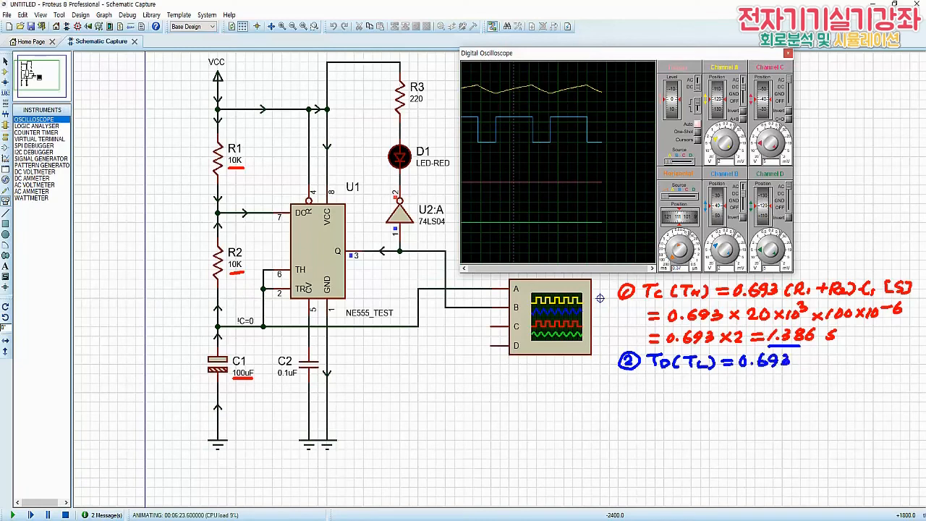
mouse_move(225, 243)
mouse_down()
mouse_move(225, 272)
mouse_move(243, 274)
mouse_move(244, 242)
mouse_move(246, 274)
mouse_up()
mouse_move(802, 353)
mouse_down()
mouse_move(801, 366)
mouse_move(876, 364)
mouse_up()
drag(886, 350, 884, 365)
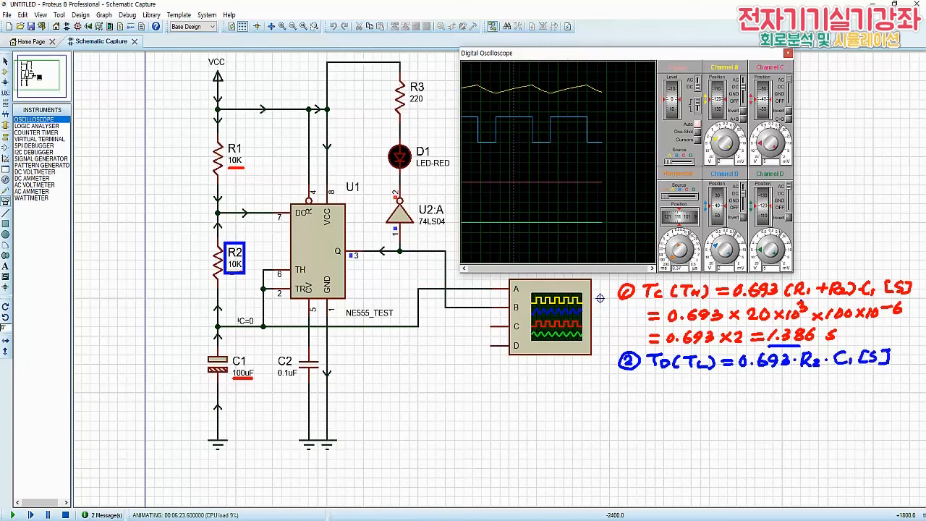
Work out the discharge time as 0.693 × 10×10^3 × 100×10^-6 = 0.693 s, and clear the annotations
mouse_move(650, 387)
mouse_down()
mouse_move(758, 393)
mouse_move(764, 384)
mouse_move(785, 392)
mouse_up()
mouse_move(786, 384)
mouse_down()
mouse_move(778, 393)
mouse_move(818, 390)
mouse_up()
mouse_move(823, 384)
mouse_down()
mouse_move(812, 394)
mouse_move(846, 384)
mouse_up()
mouse_move(863, 383)
mouse_down()
mouse_move(867, 392)
mouse_move(876, 384)
mouse_up()
drag(878, 378, 897, 381)
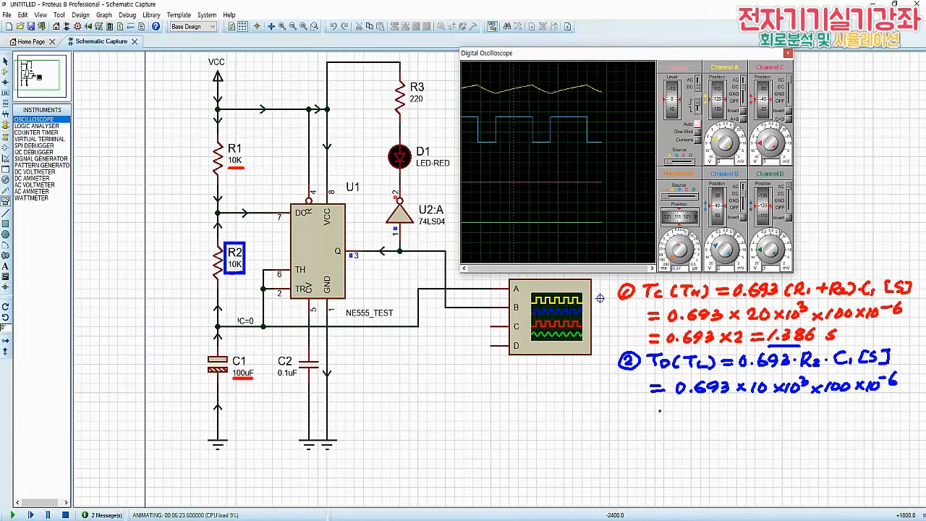
drag(652, 409, 663, 413)
drag(755, 399, 894, 395)
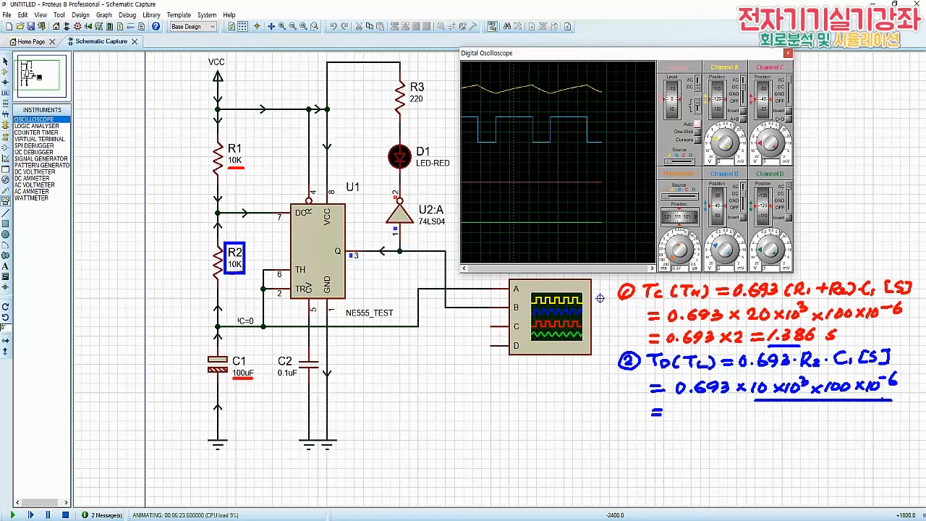
drag(681, 410, 739, 419)
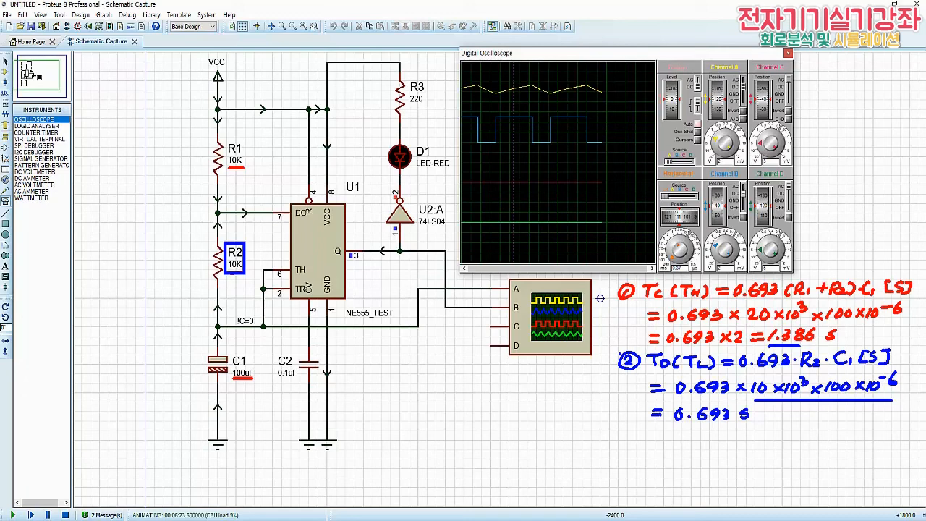
key(Escape)
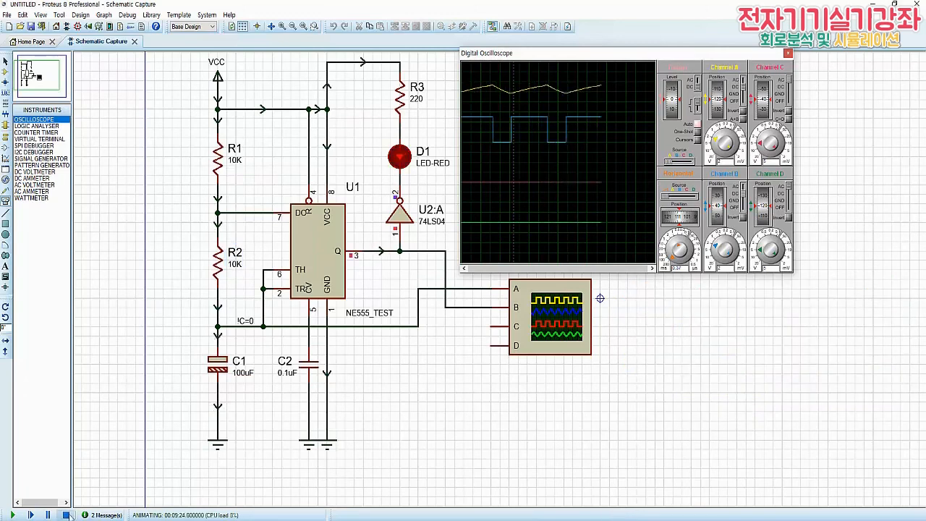
Stop the simulation and delete the oscilloscope, the U2:A inverter and the supply wire to R3
click(65, 515)
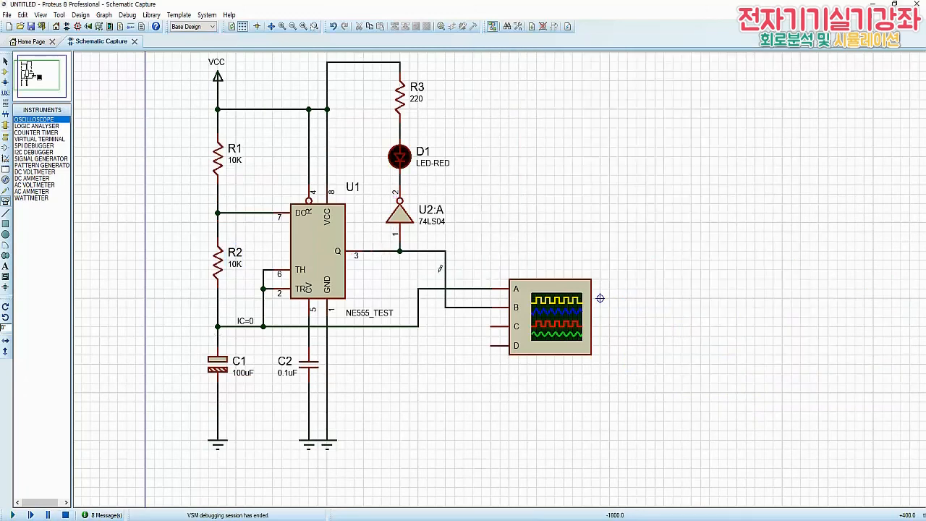
right_click(566, 316)
right_click(567, 316)
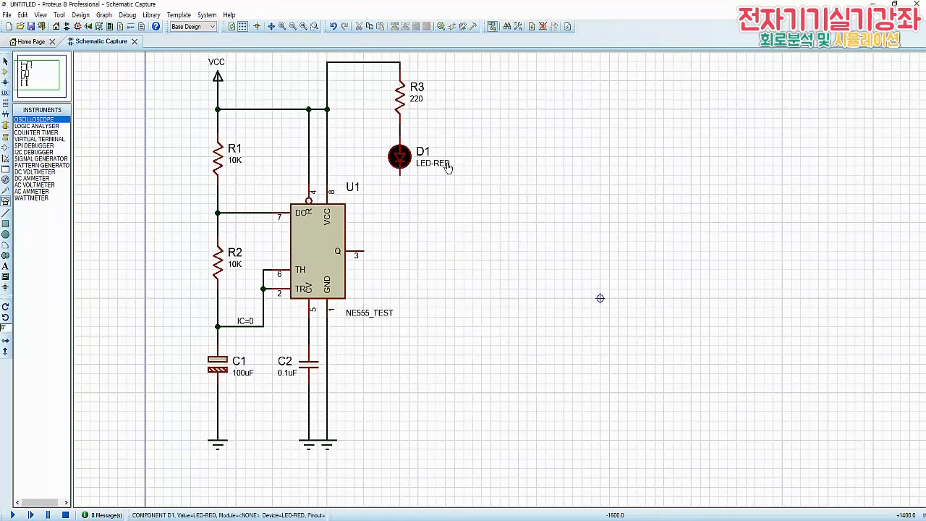
right_click(354, 65)
right_click(354, 66)
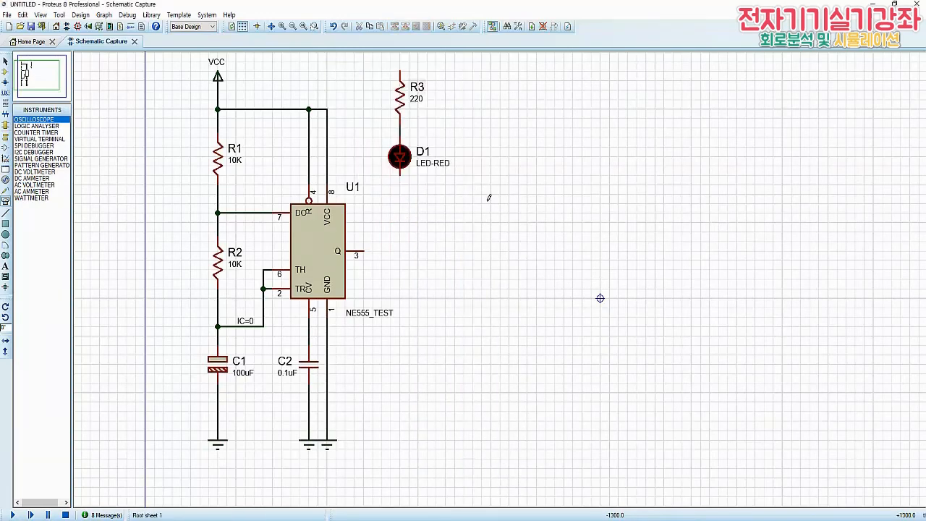
Move R3 and D1 together down beside U1's output and wire pin 3 to the top of R3
drag(500, 222, 363, 61)
drag(437, 195, 437, 355)
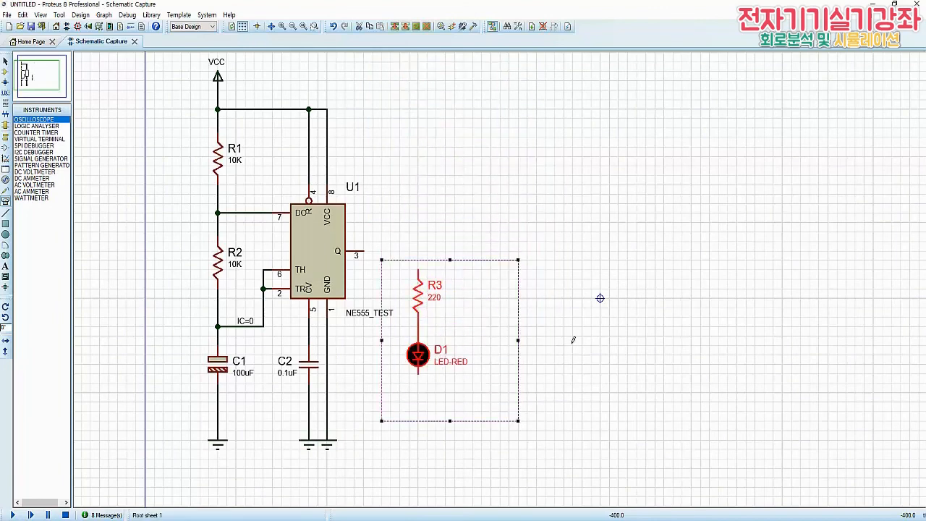
click(597, 326)
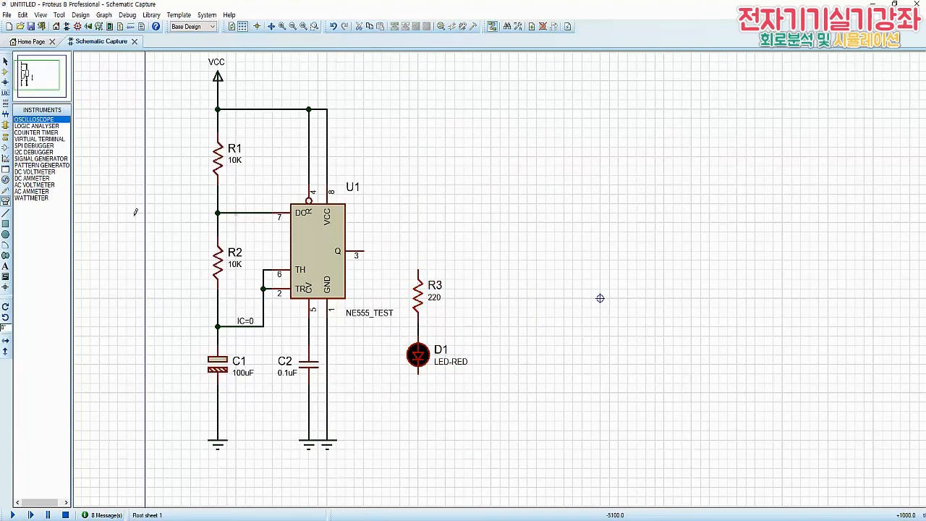
click(367, 254)
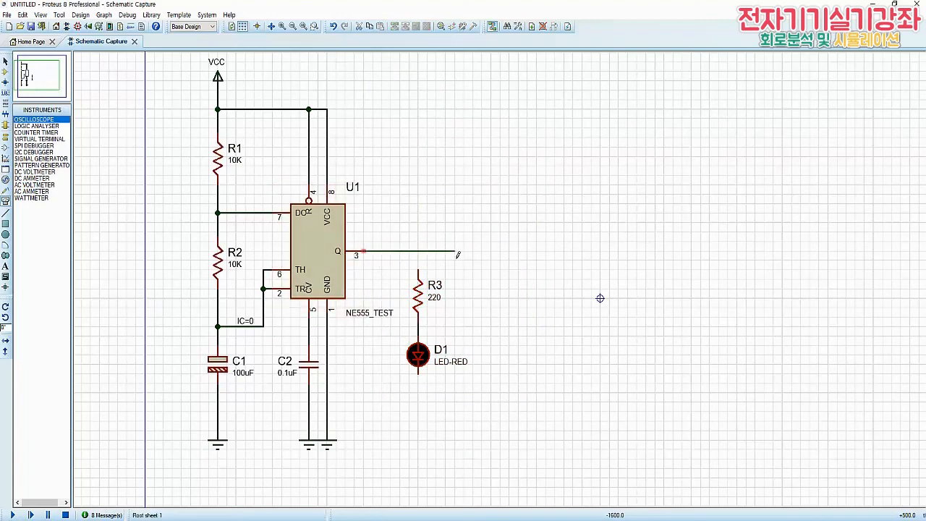
click(418, 272)
Wire D1's cathode to a new ground terminal directly below it, and test the circuit in a simulation run
click(6, 136)
click(26, 152)
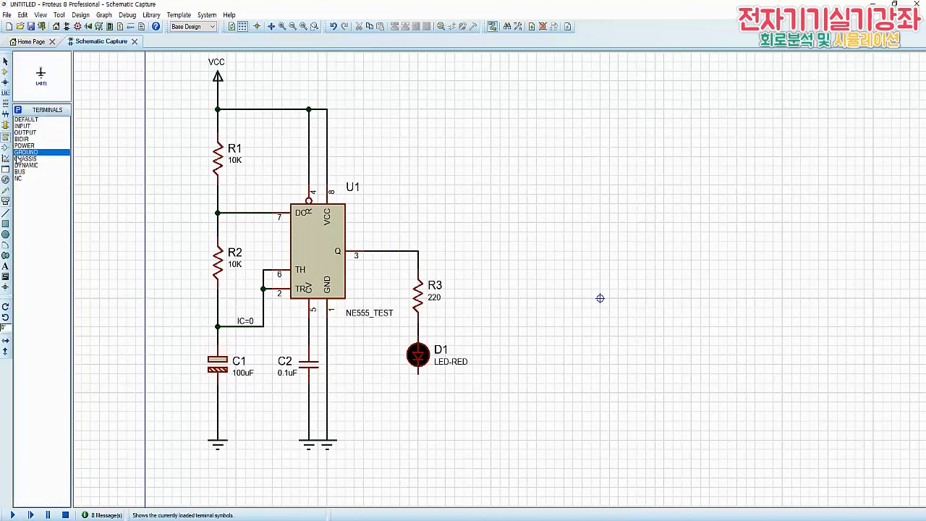
click(418, 438)
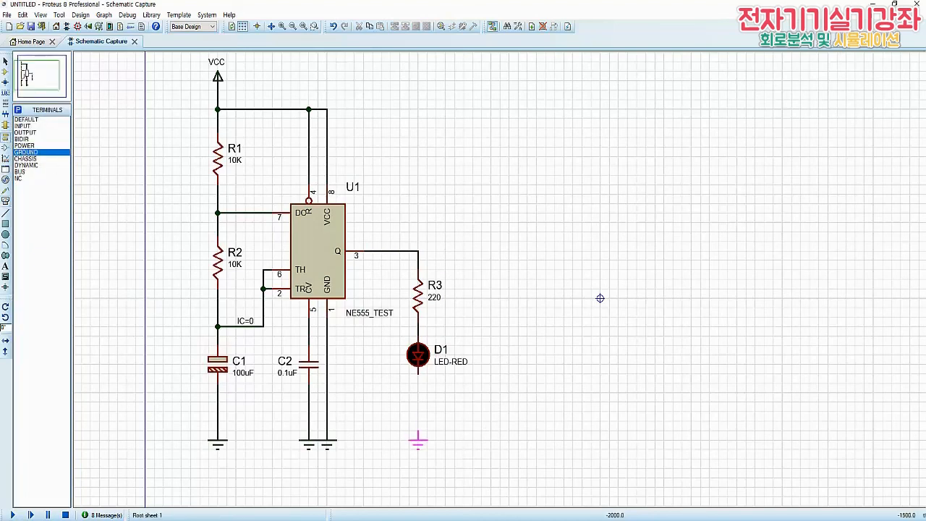
click(418, 440)
click(418, 434)
click(424, 384)
click(13, 515)
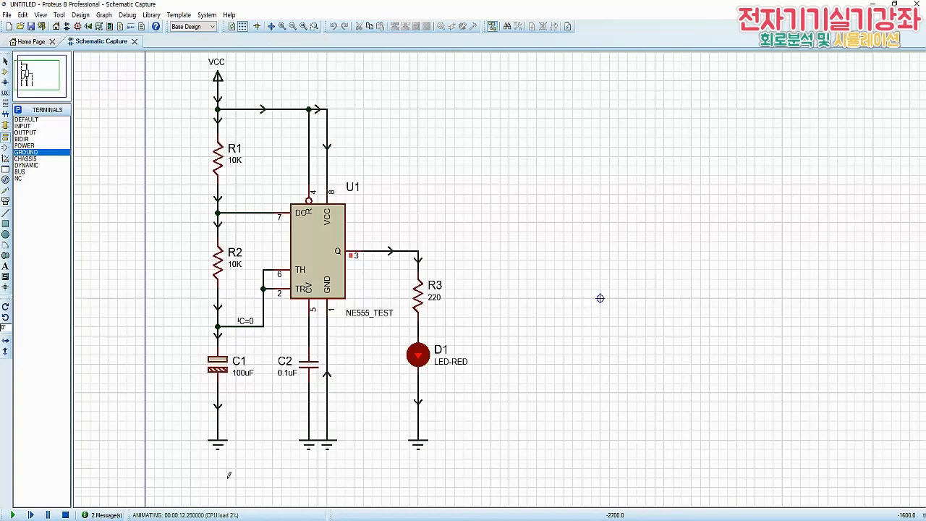
click(65, 515)
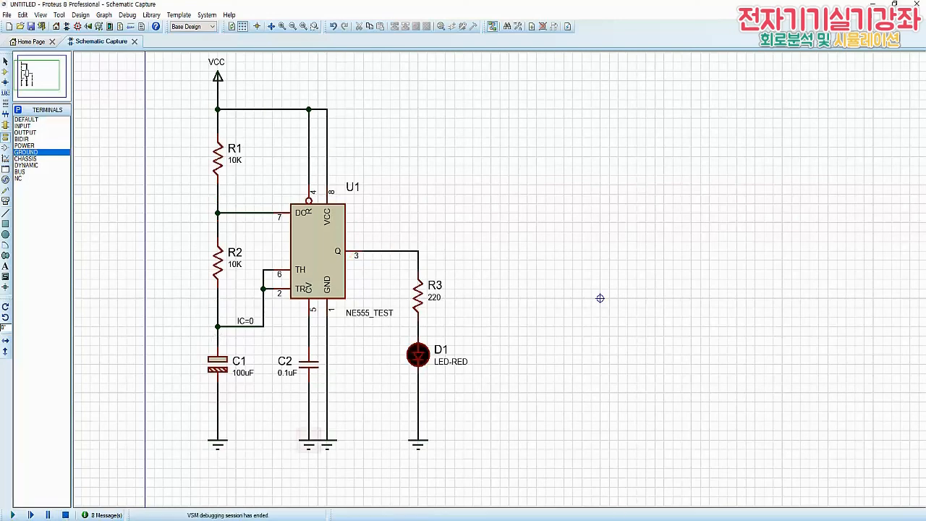
Measure U1's output voltage in a simulation run with a voltage probe on the wire between pin 3 and R3
click(5, 72)
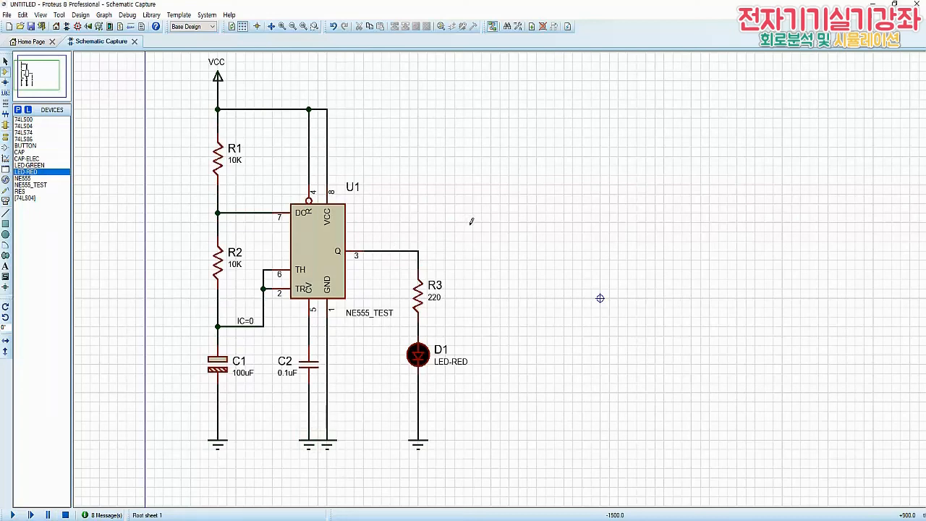
click(6, 191)
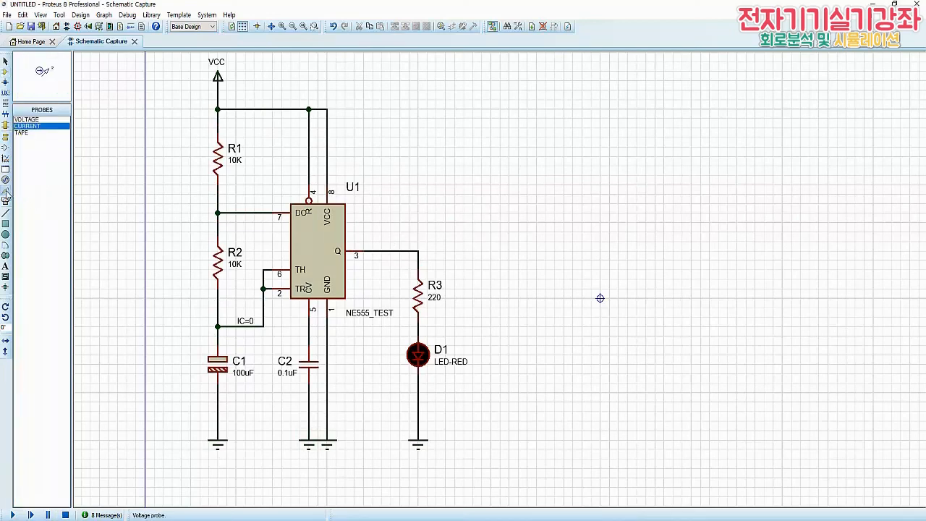
click(29, 120)
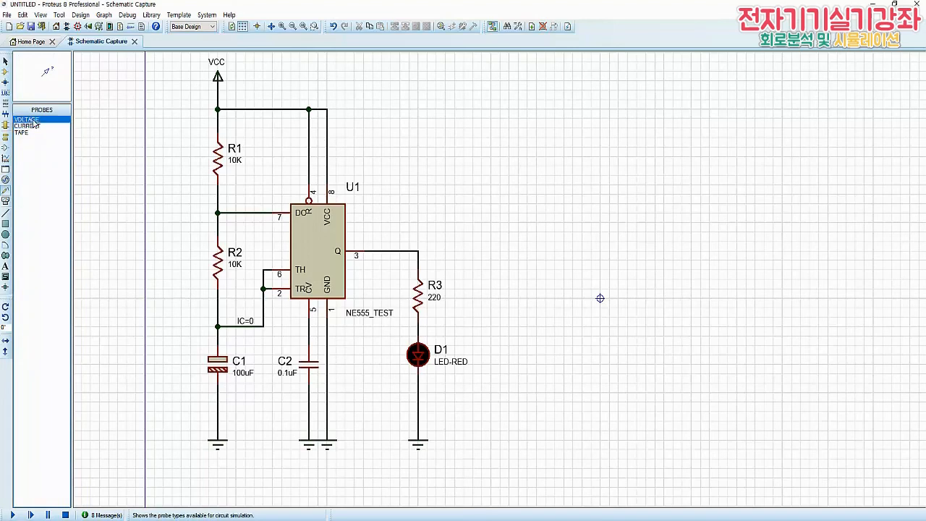
click(403, 251)
click(20, 514)
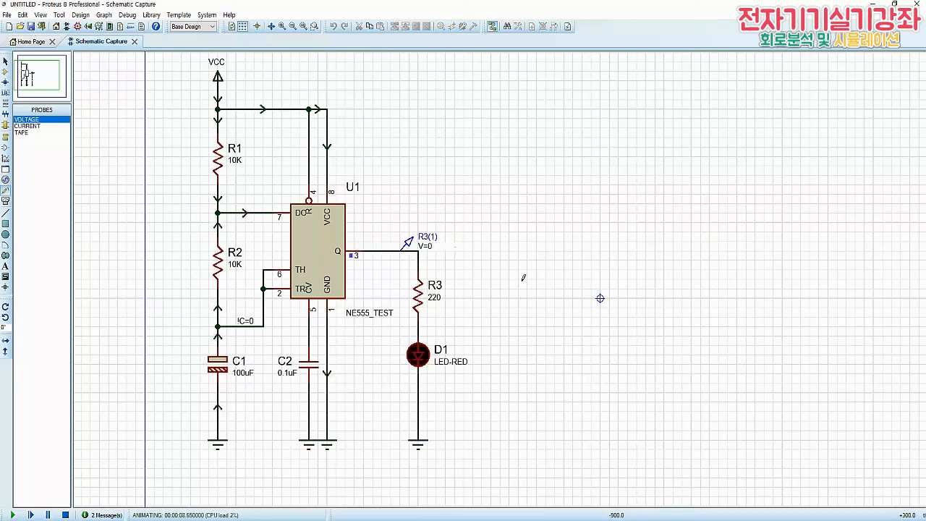
click(65, 515)
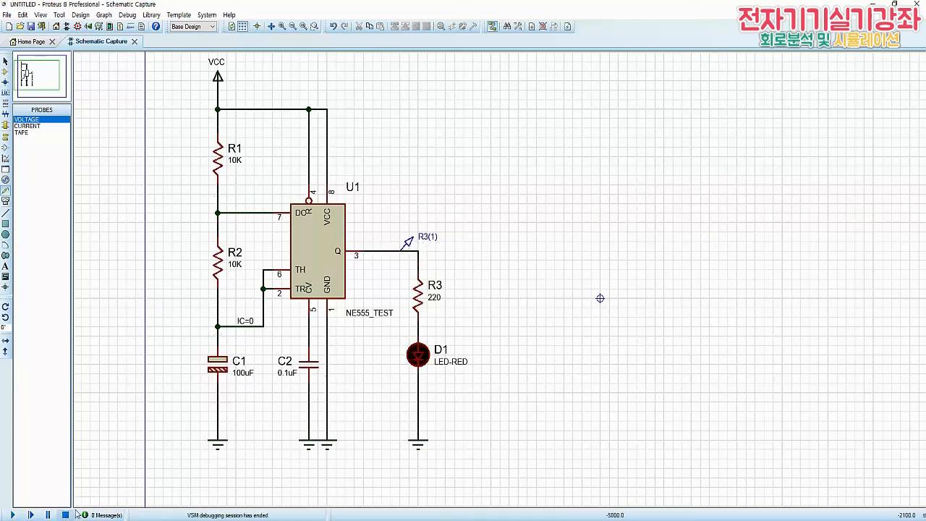
Replace the voltage probe with a current probe on the wire from U1 pin 3 to R3 and run the simulation
right_click(409, 243)
click(435, 263)
click(27, 126)
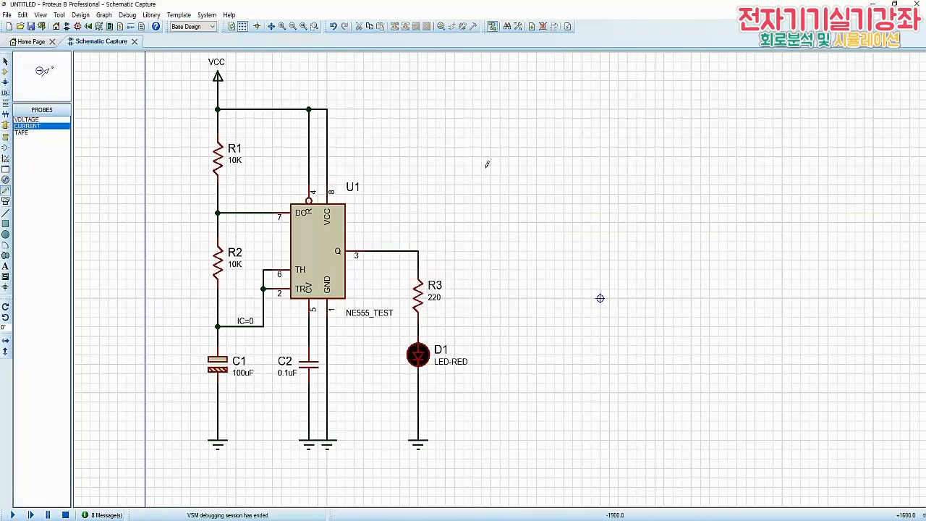
click(409, 244)
key(F12)
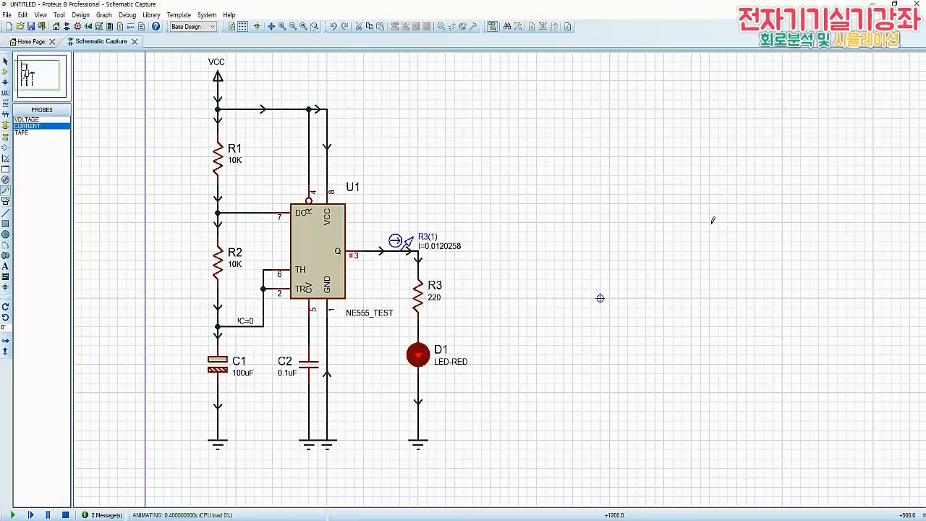